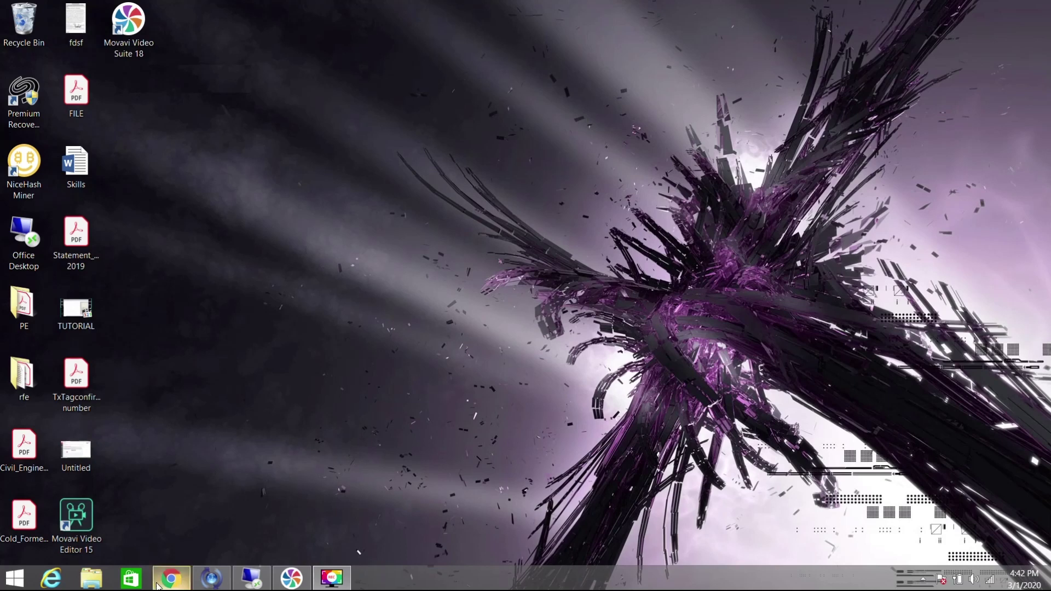
- Launch SAFE 2016 from its desktop shortcut inside the remote desktop session
left_click(251, 578)
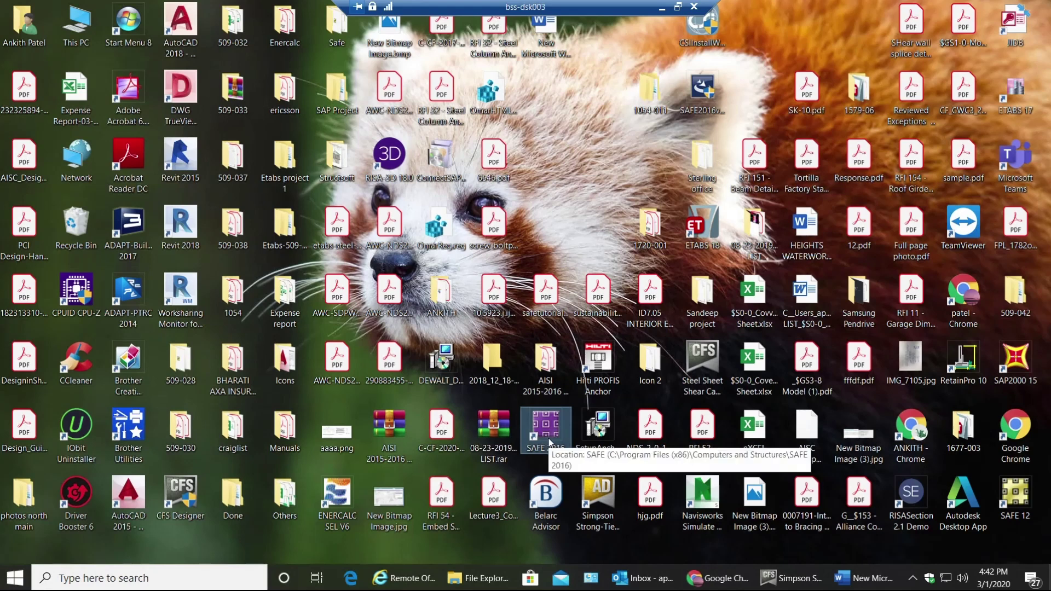
double_click(551, 441)
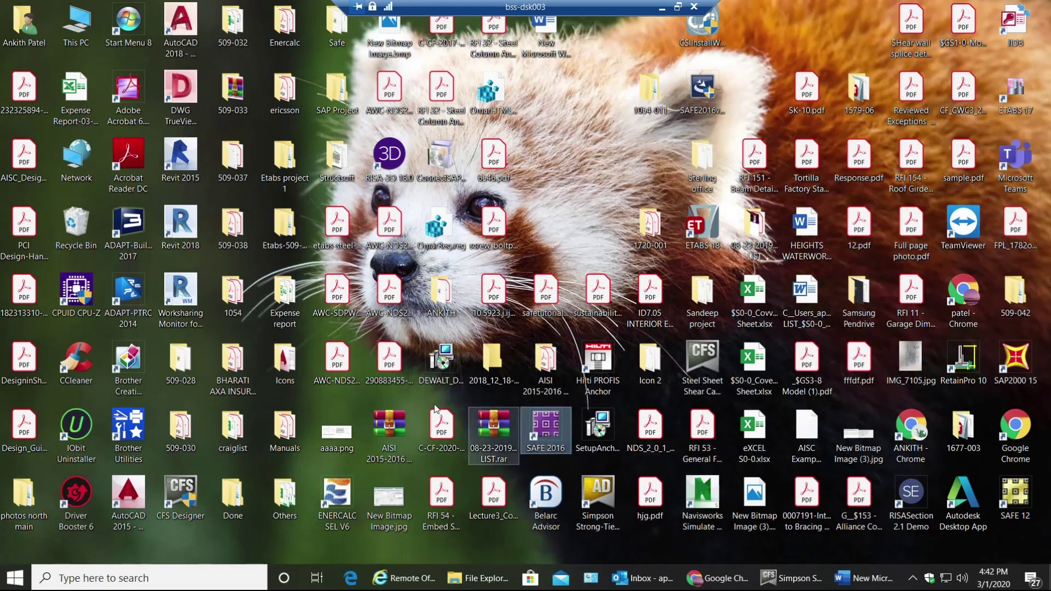
right_click(538, 422)
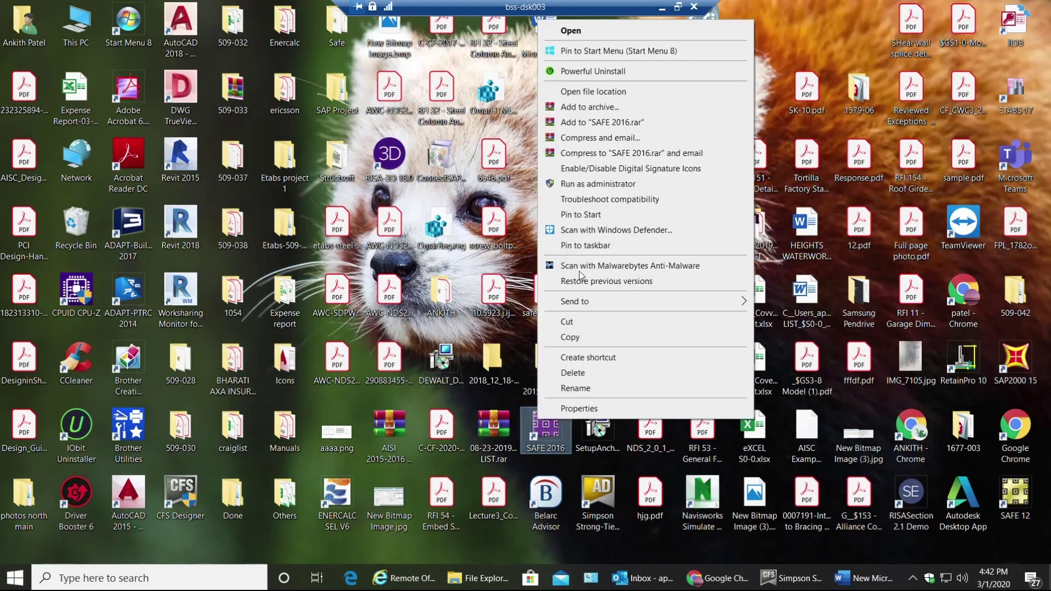
left_click(571, 31)
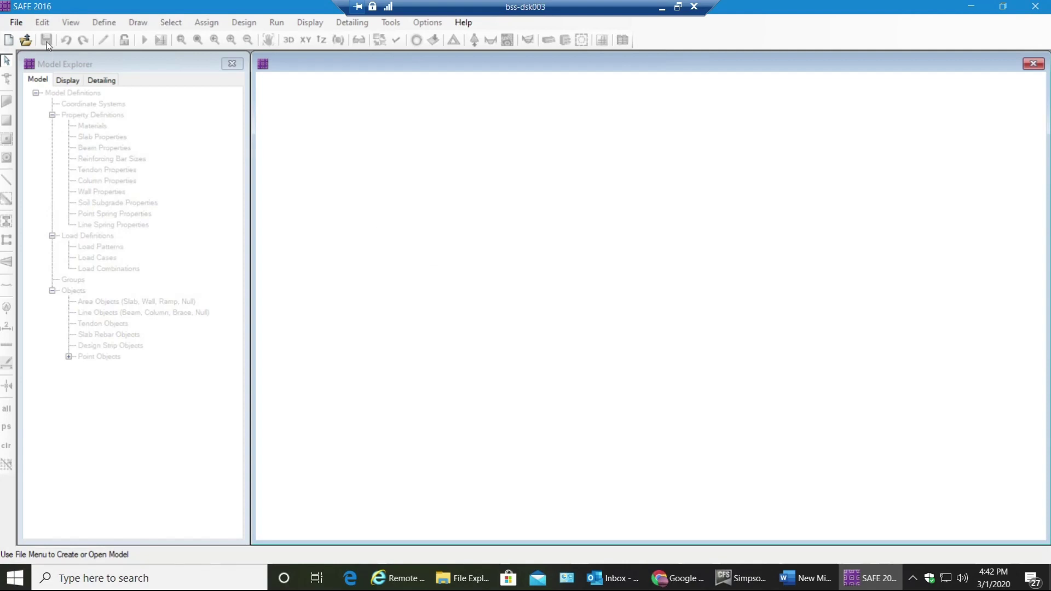
left_click(16, 23)
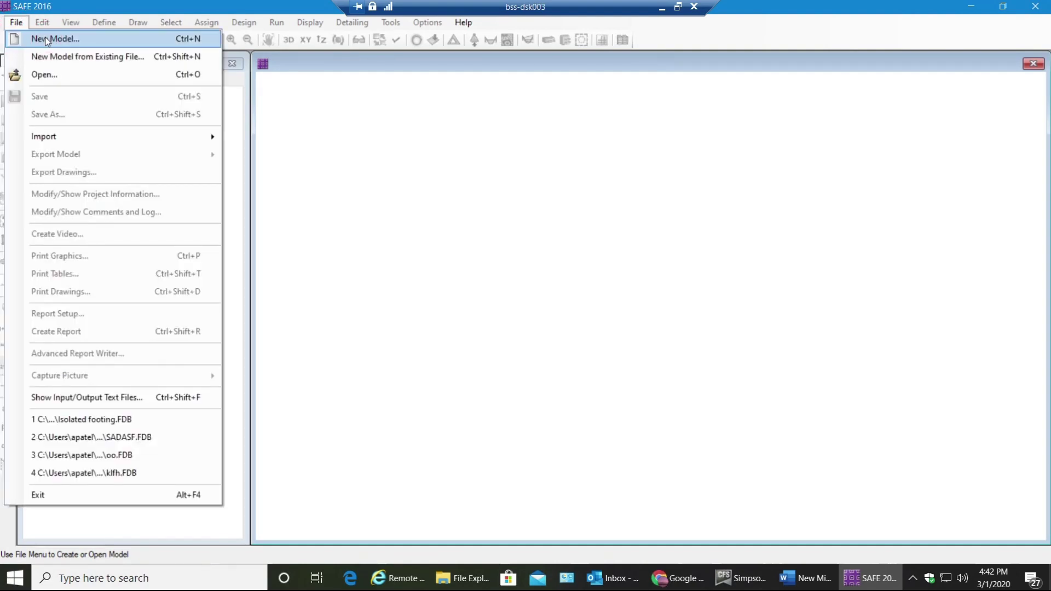
- Start a new Single Footing model with all four edge distances set to 5 ft
left_click(47, 39)
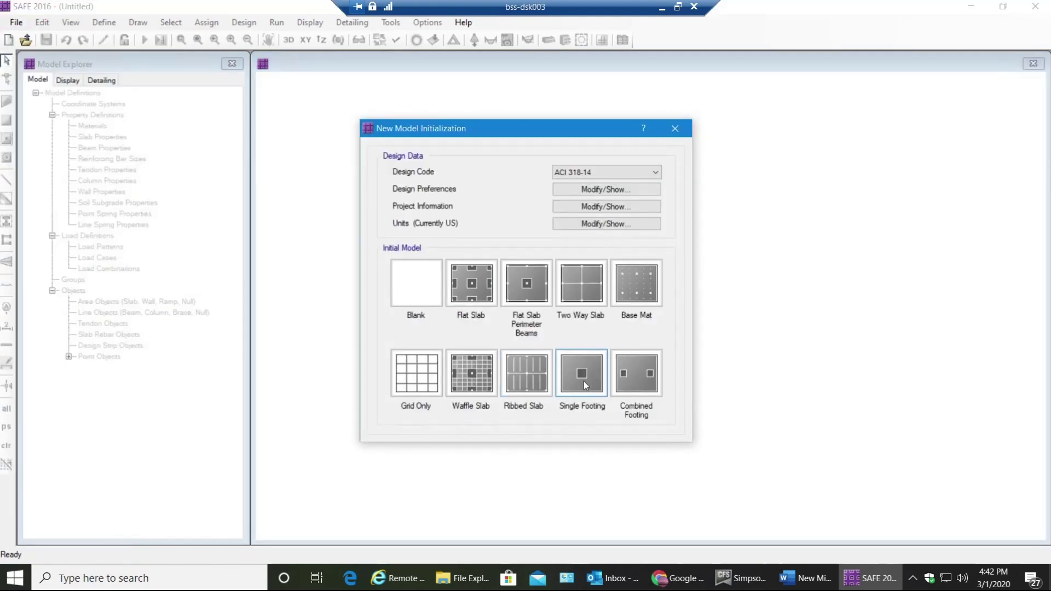
left_click(584, 381)
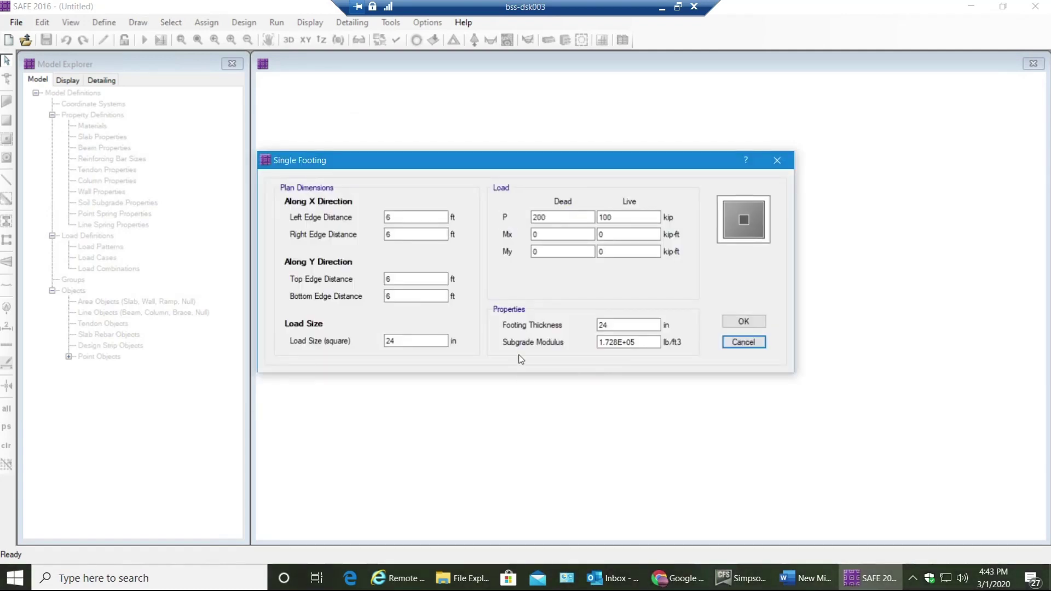
double_click(403, 213)
key("BackSpace")
type("5")
double_click(400, 234)
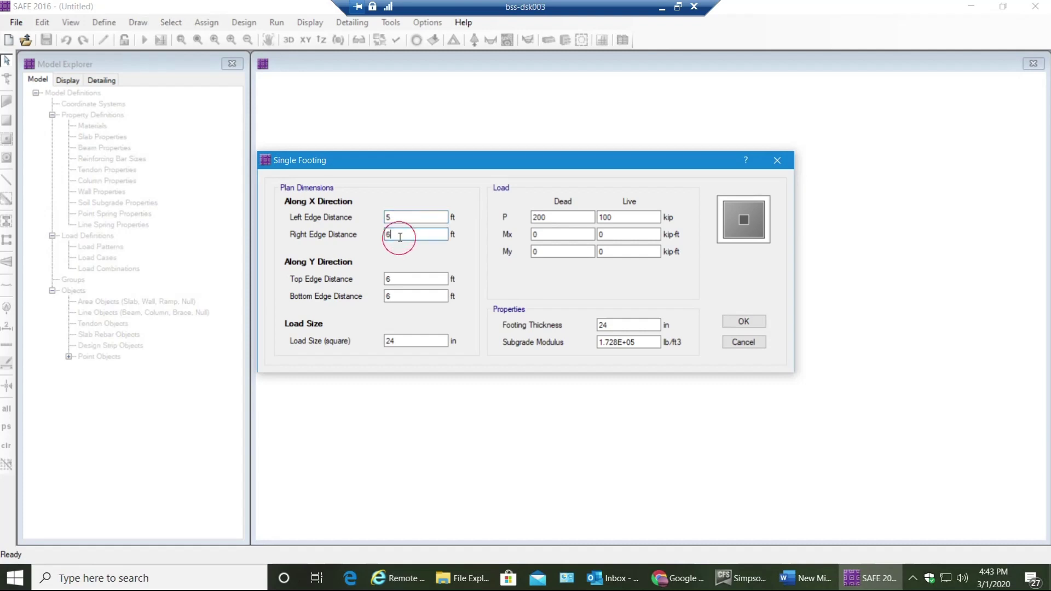
type("5")
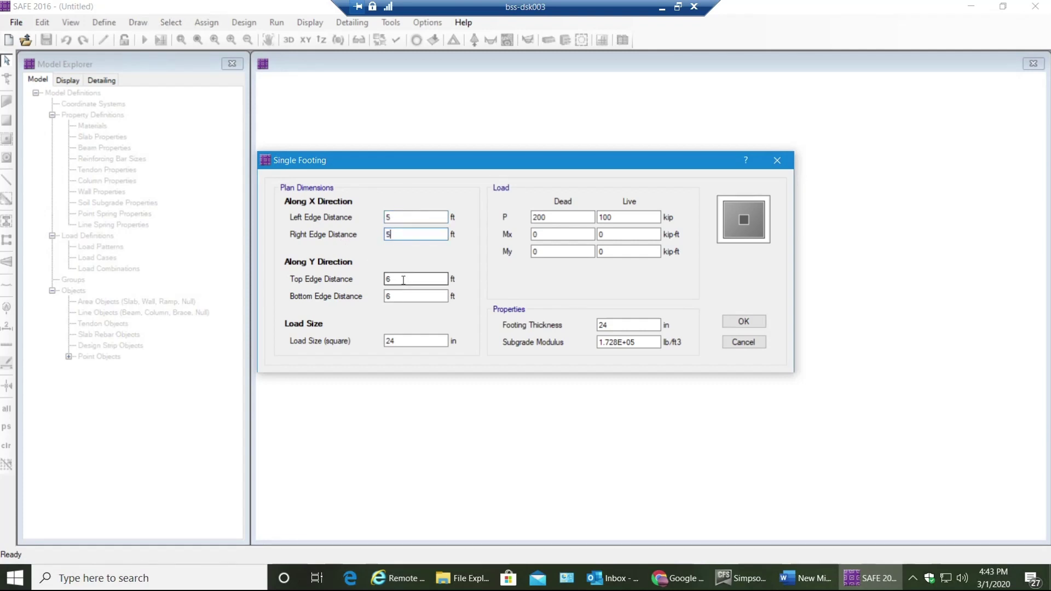
double_click(404, 280)
type("5")
double_click(401, 296)
type("5")
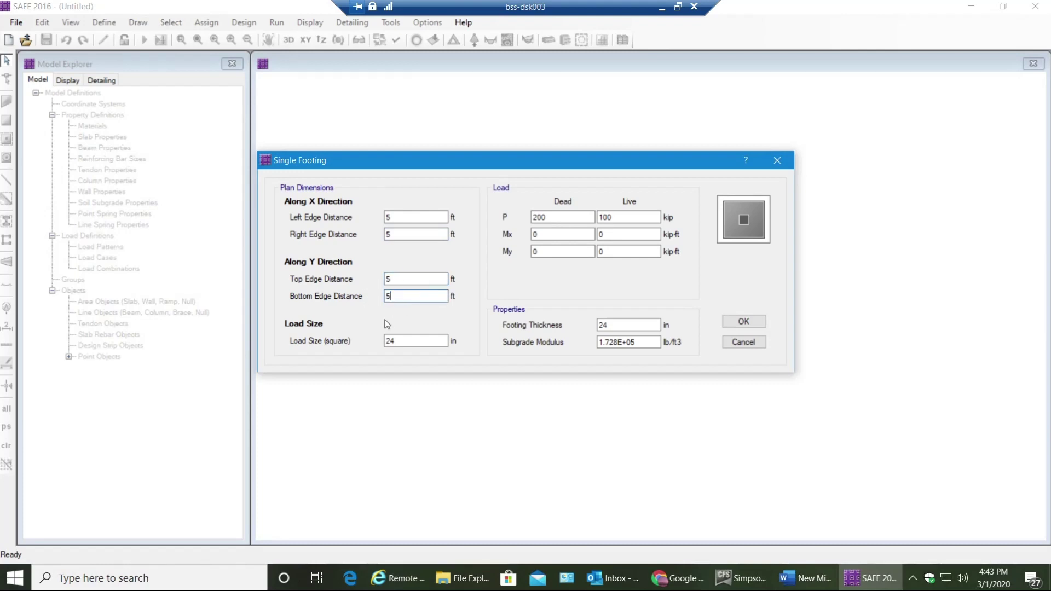
left_click(406, 342)
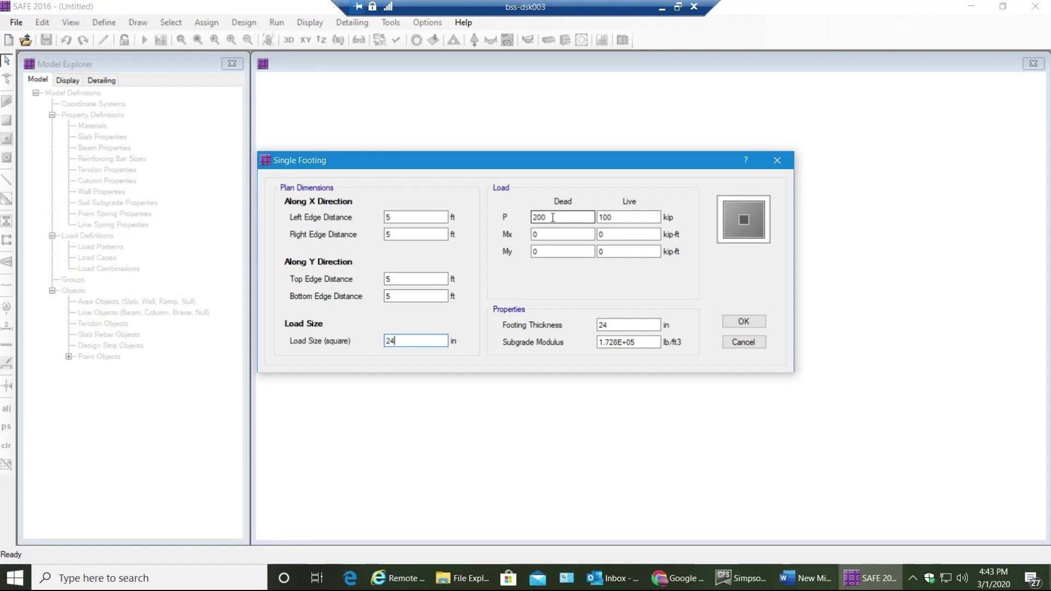
- Set the live load P to 200 kip, matching the 200 kip dead load
left_click(570, 218)
key("Tab")
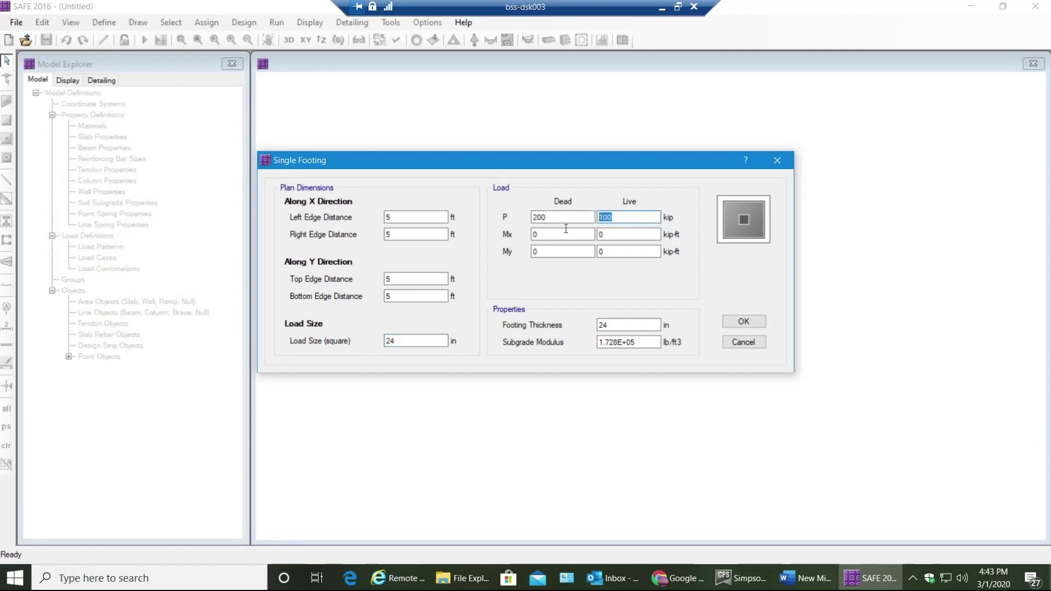
type("20")
double_click(599, 325)
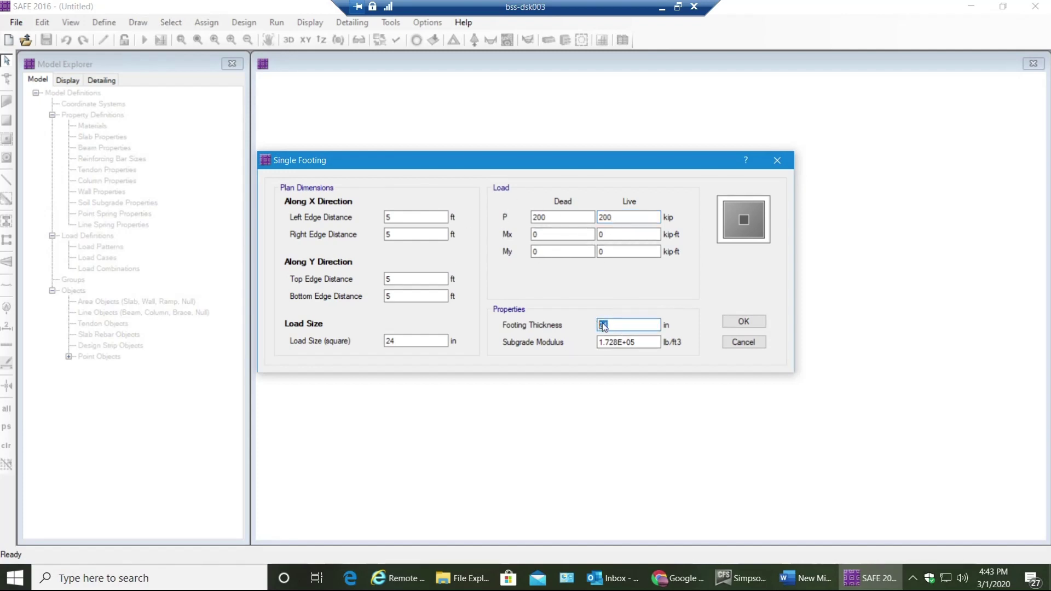
left_click(636, 343)
- Check the Word note K = 12(Qa)(SF) = 144 K/ft3, then return to SAFE
left_click(808, 579)
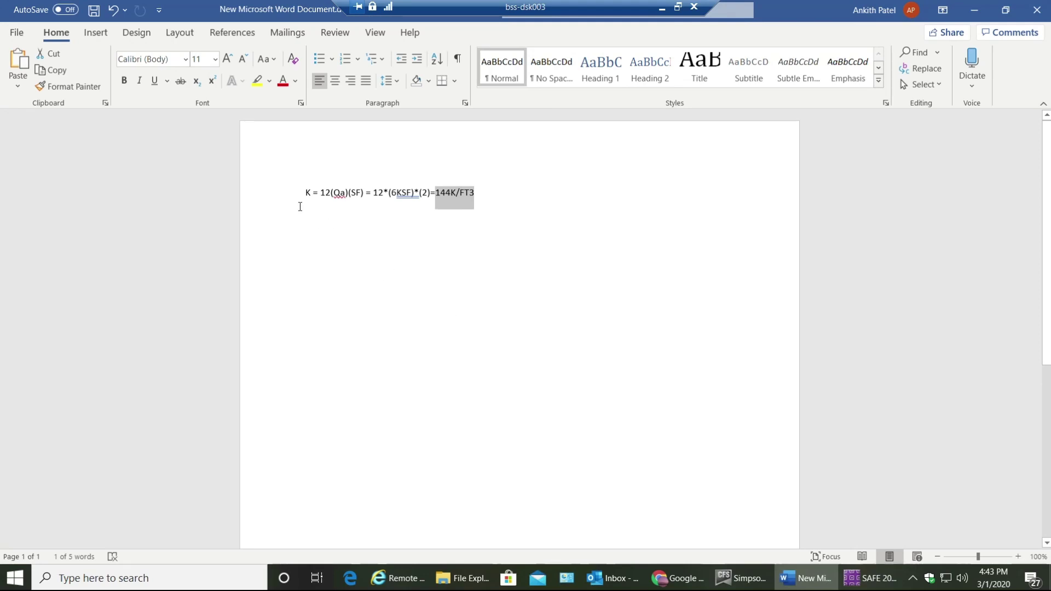
left_click(284, 194)
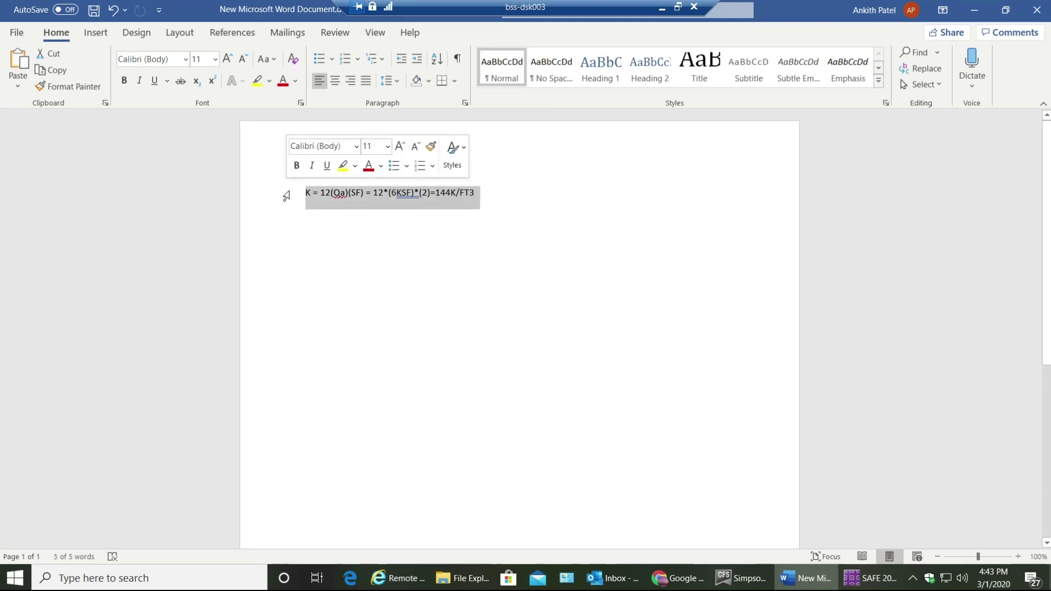
left_click(319, 232)
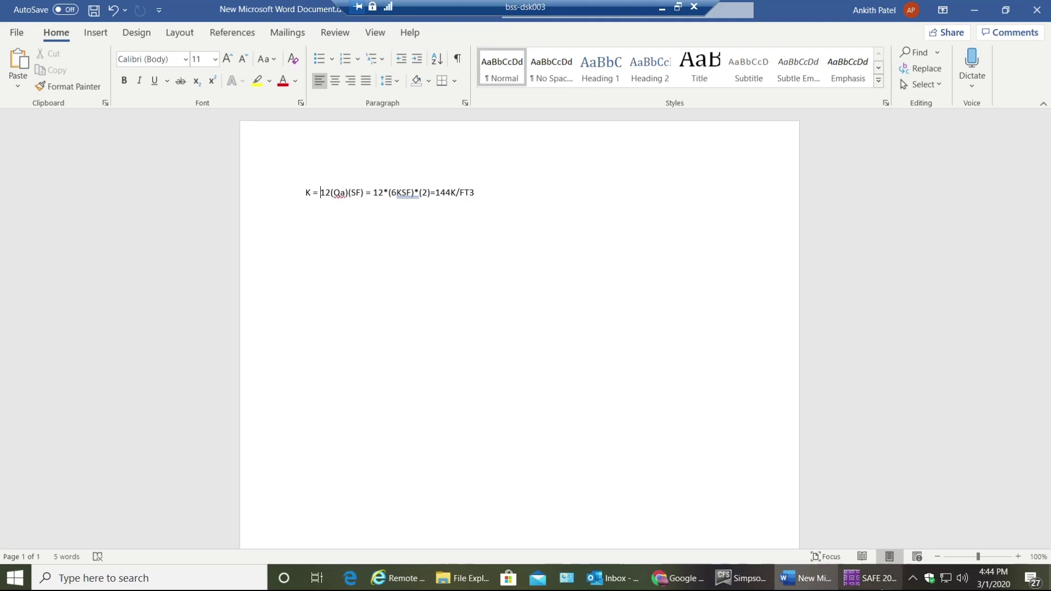
left_click(827, 545)
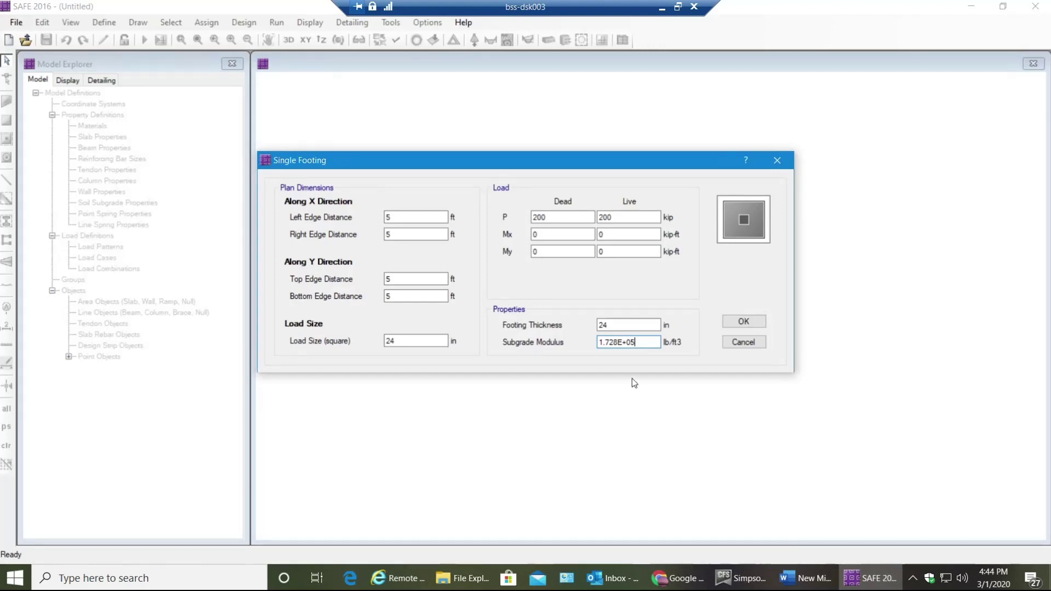
- Change the subgrade modulus to 1.44E+05, accept the footing template, and zoom in on the footing
left_click(616, 343)
key("BackSpace")
key("BackSpace")
key("BackSpace")
type("44")
left_click(741, 325)
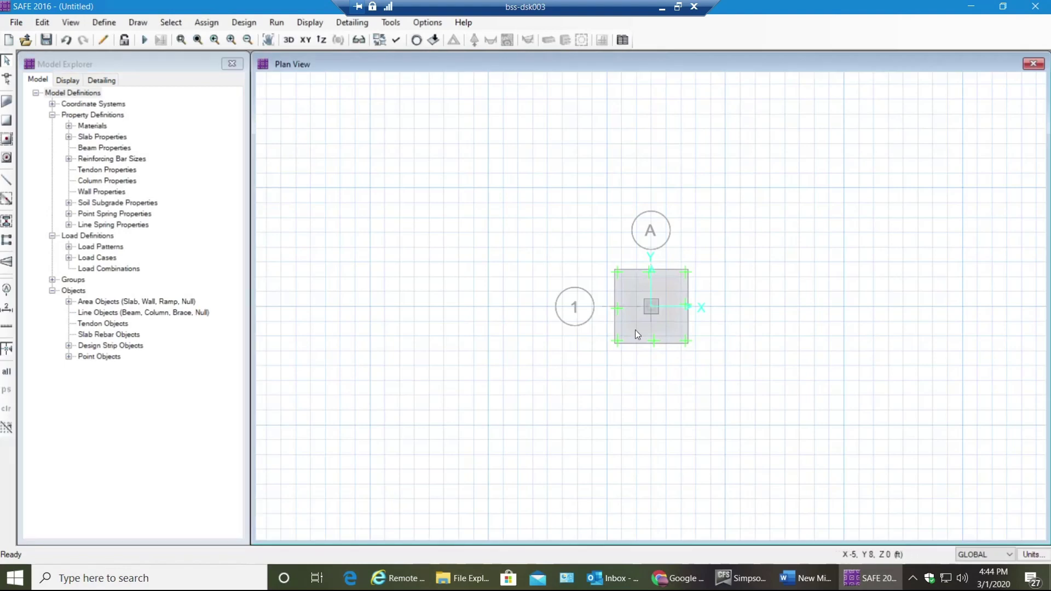
scroll(652, 325, "up", 2)
scroll(657, 195, "up", 1)
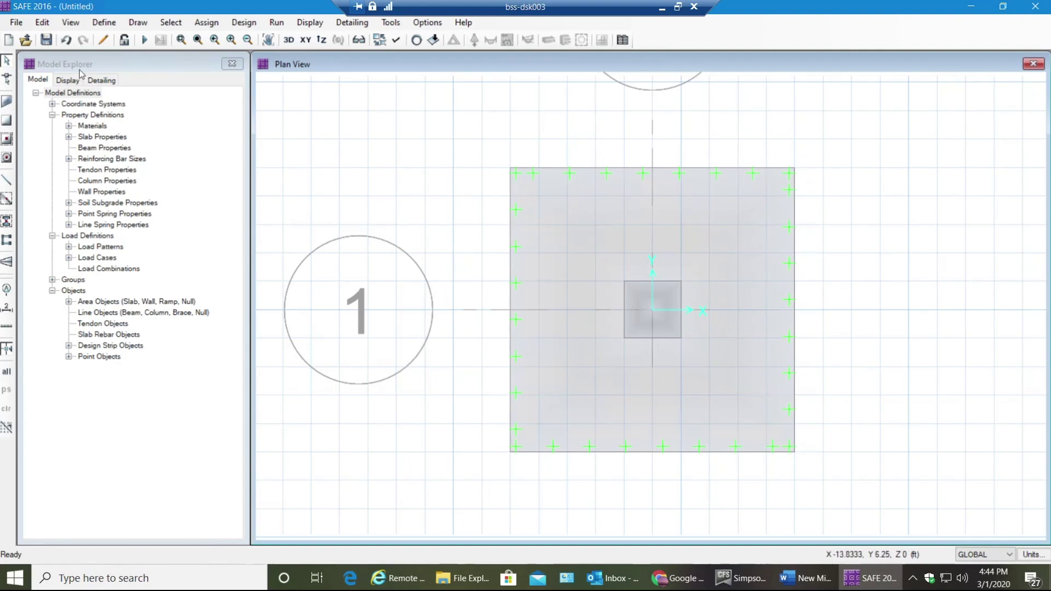
- Add an X-direction design strip on layer A with auto width through the column
left_click(43, 23)
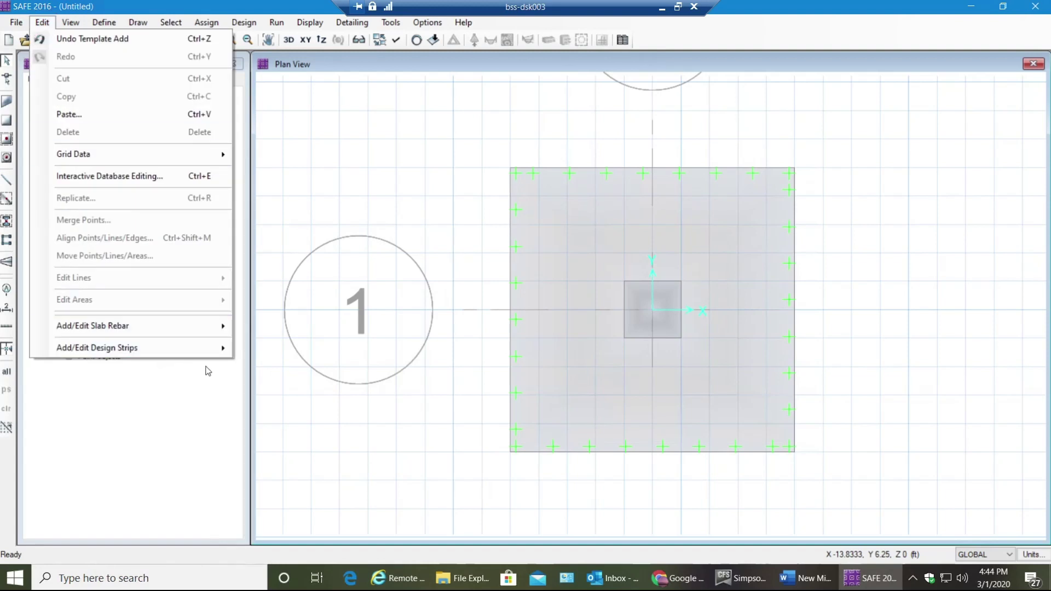
mouse_move(238, 348)
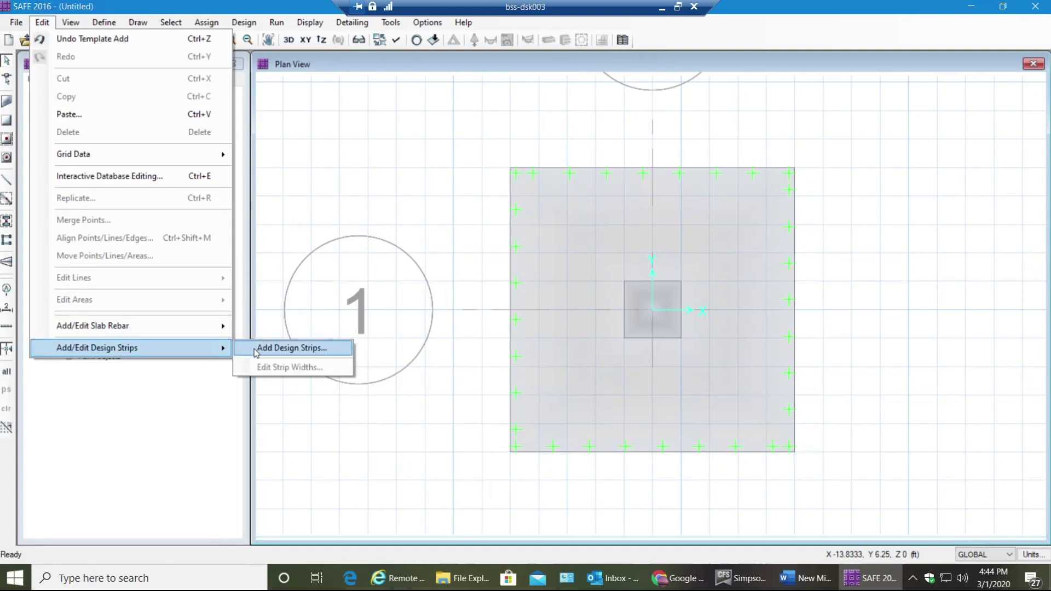
left_click(256, 349)
left_click_drag(488, 150, 180, 114)
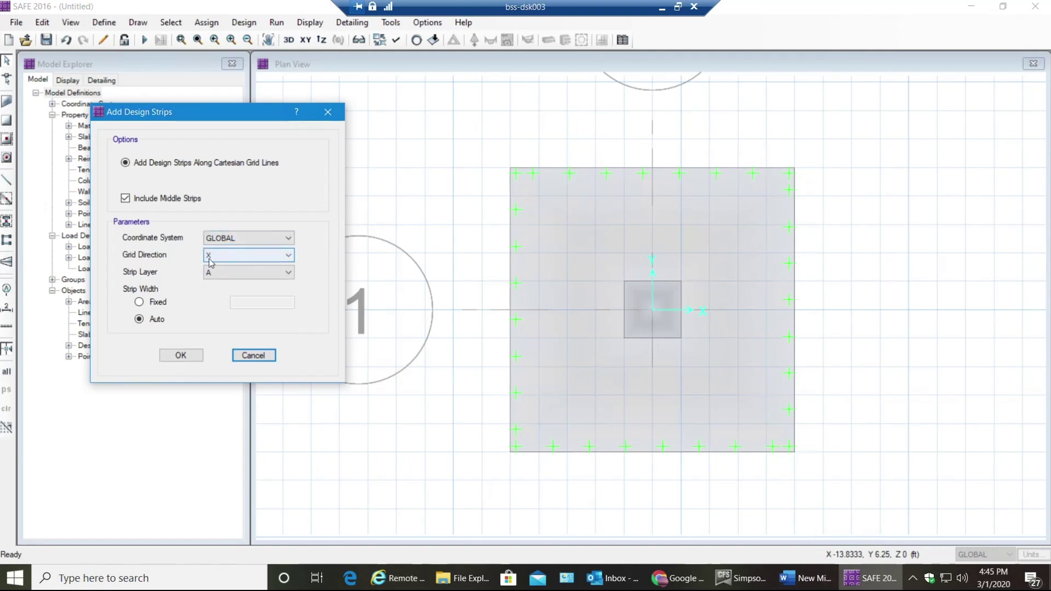
left_click(177, 356)
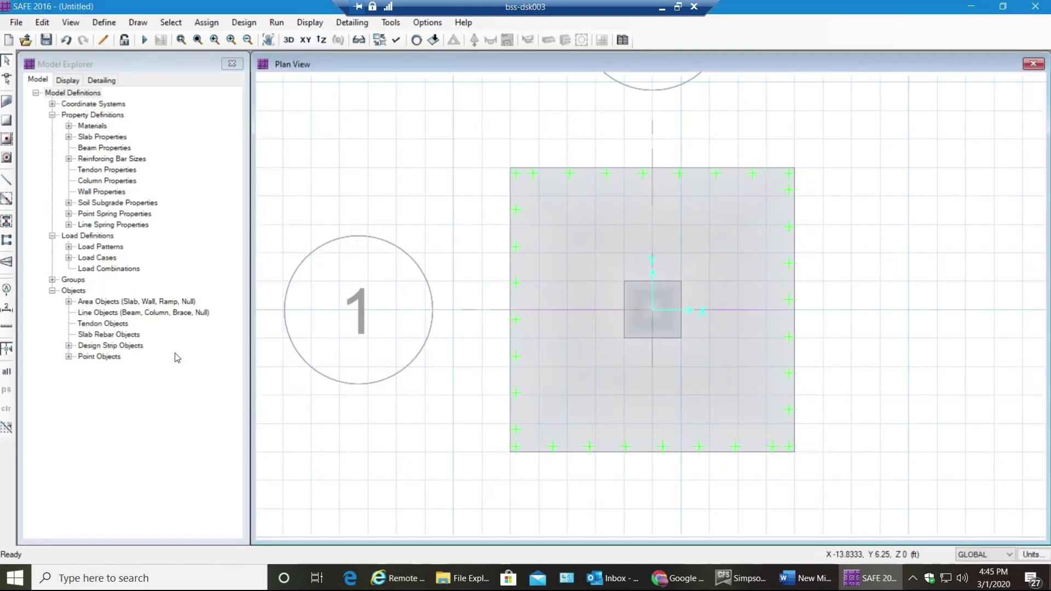
left_click(607, 311)
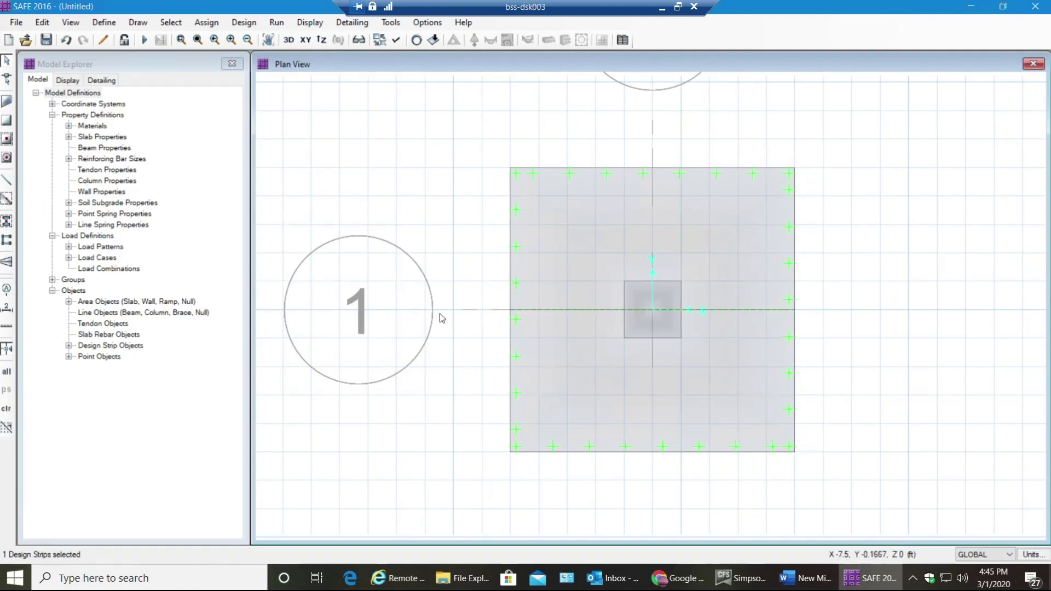
- Replicate the X strip upward six times with dy = 1 ft
left_click(42, 22)
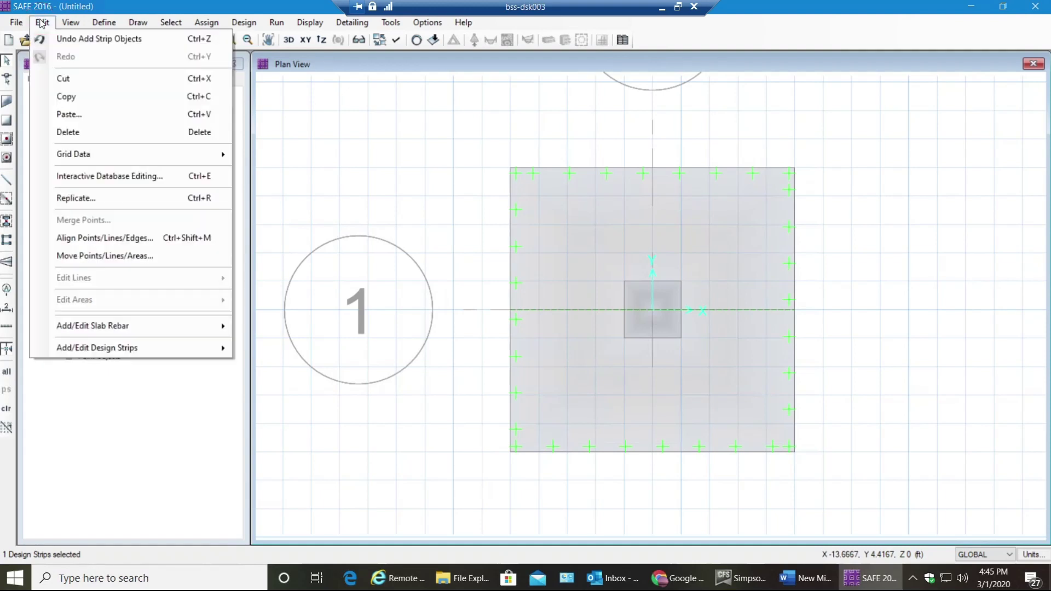
left_click(104, 198)
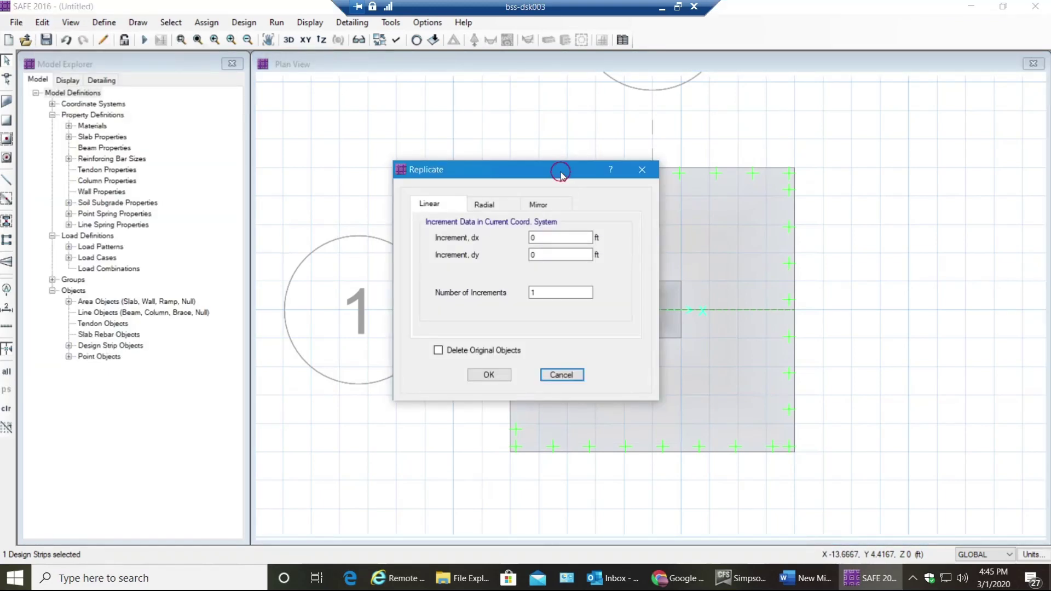
left_click_drag(562, 171, 384, 133)
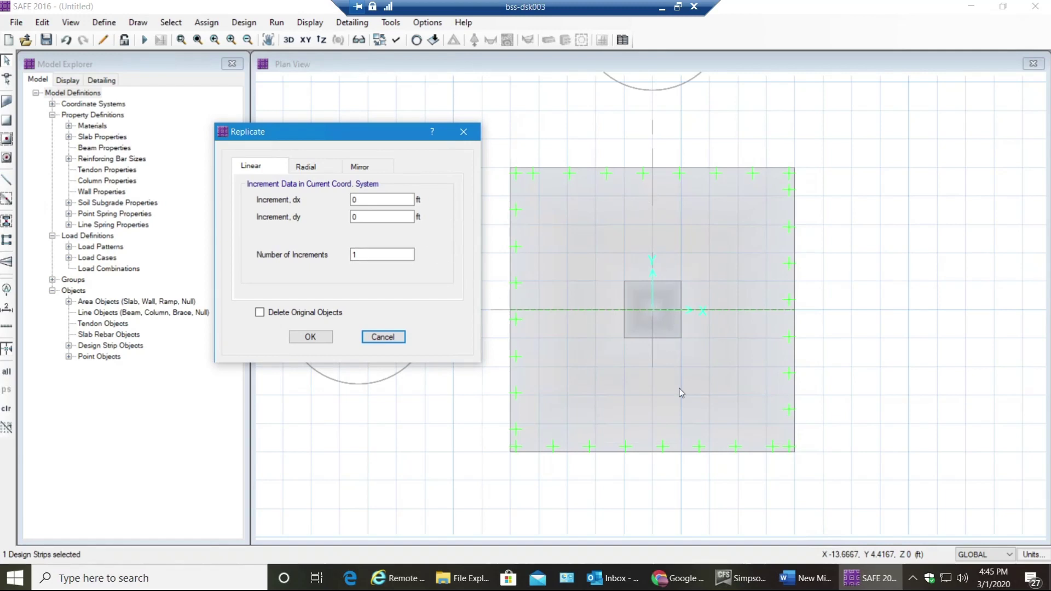
left_click(378, 217)
type("1")
key("Tab")
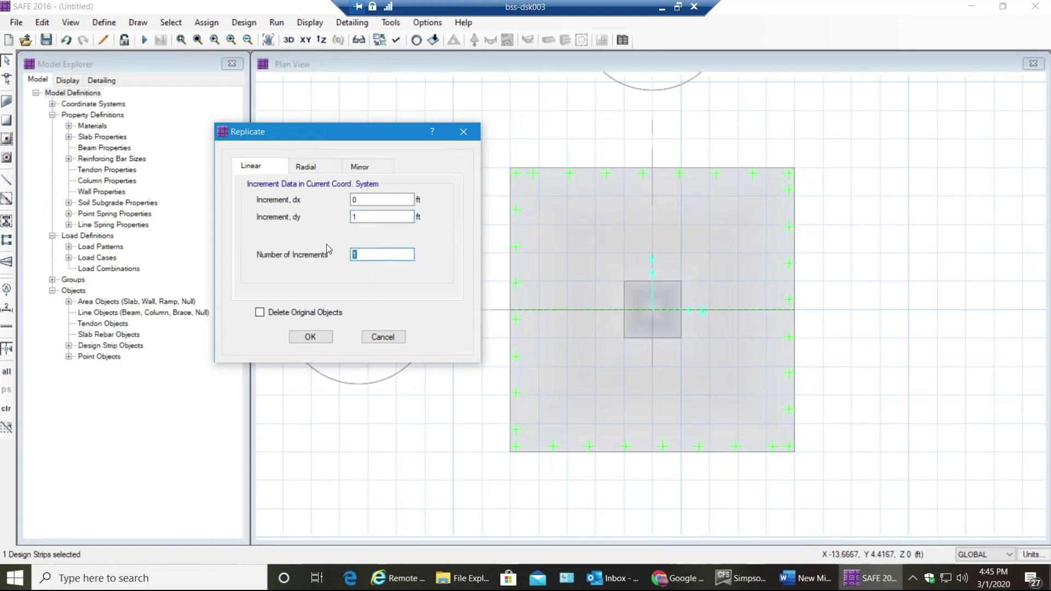
type("6")
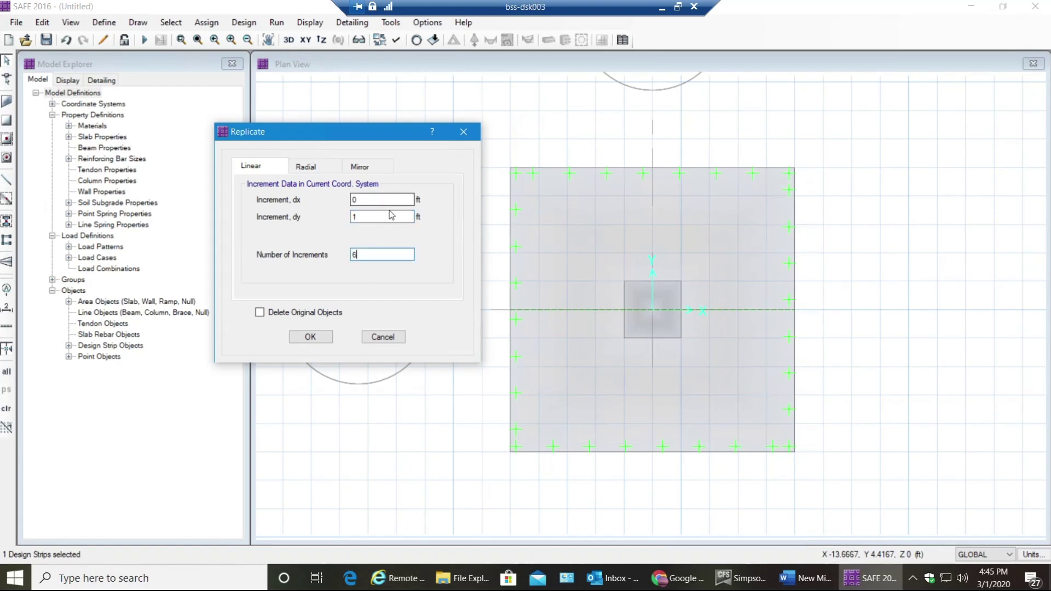
left_click(310, 337)
scroll(633, 327, "up", 2)
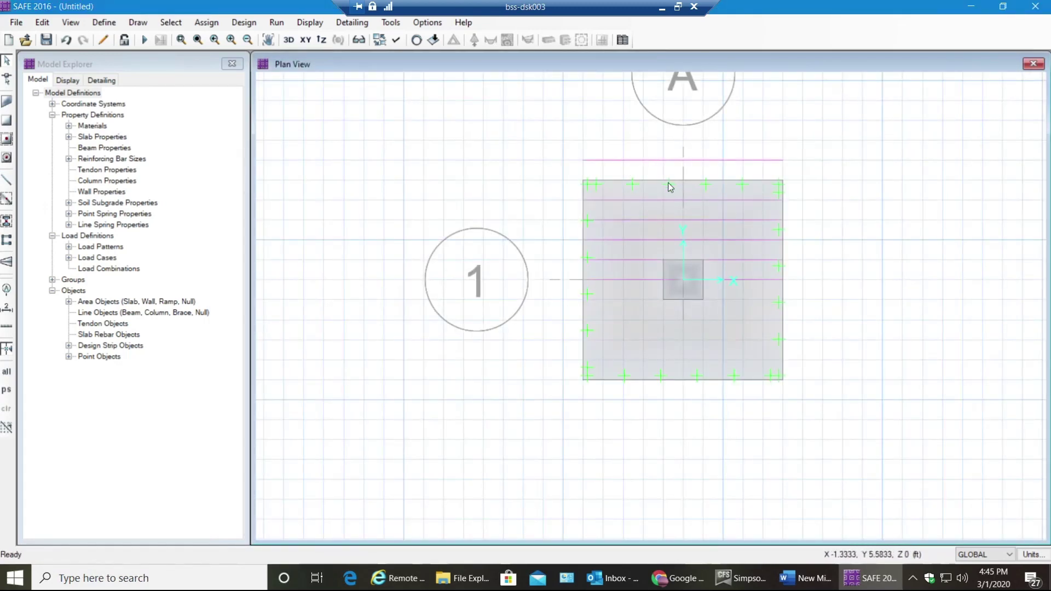
scroll(684, 288, "up", 1)
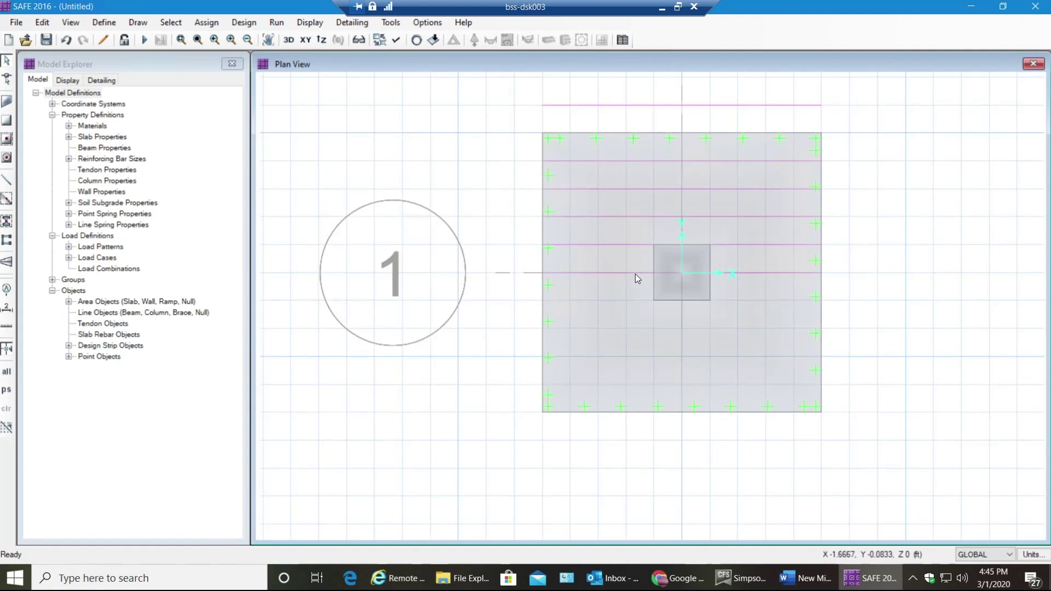
- Reselect the central X strip and replicate it downward six times with dy = -1 ft
left_click(636, 275)
left_click(648, 273)
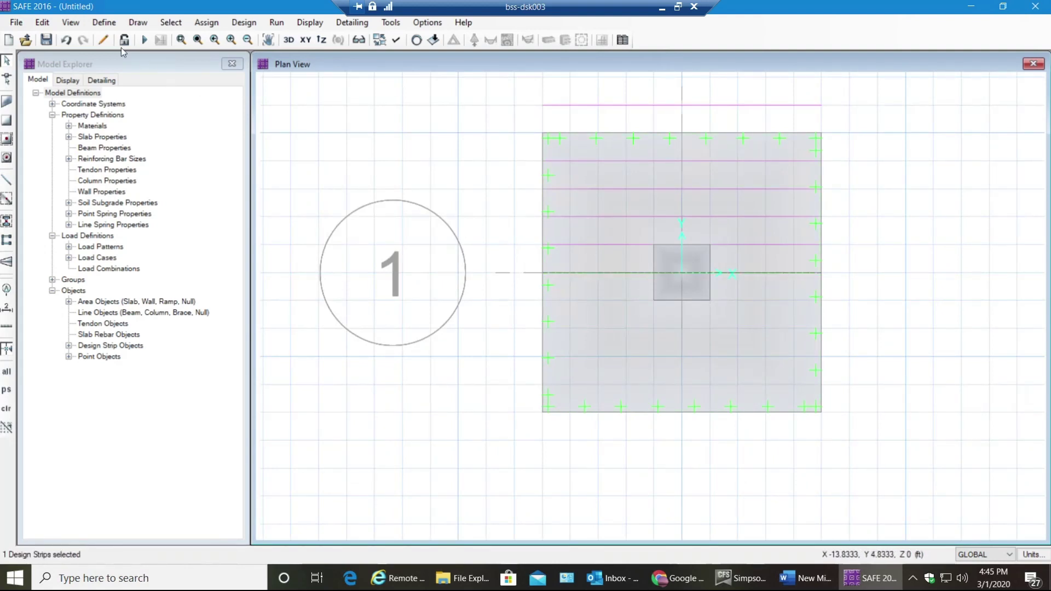
left_click(43, 22)
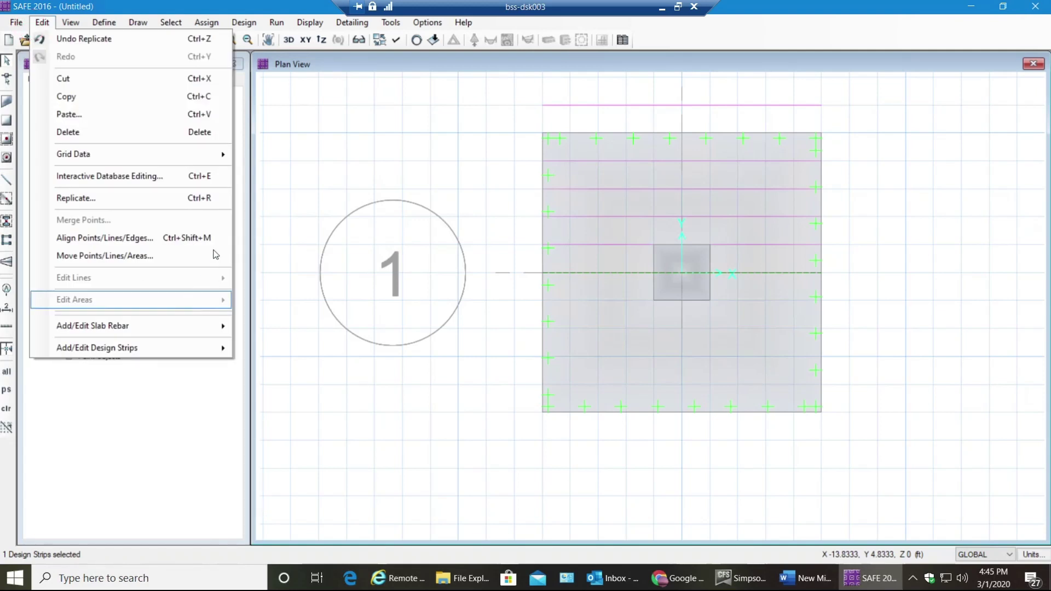
left_click(205, 197)
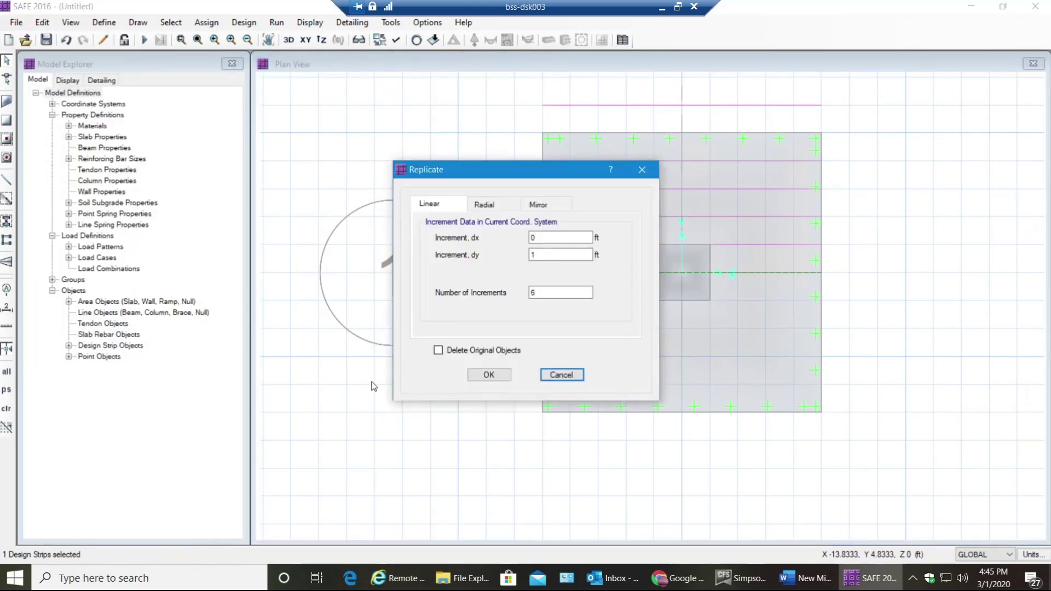
double_click(560, 255)
type("-1")
left_click(489, 375)
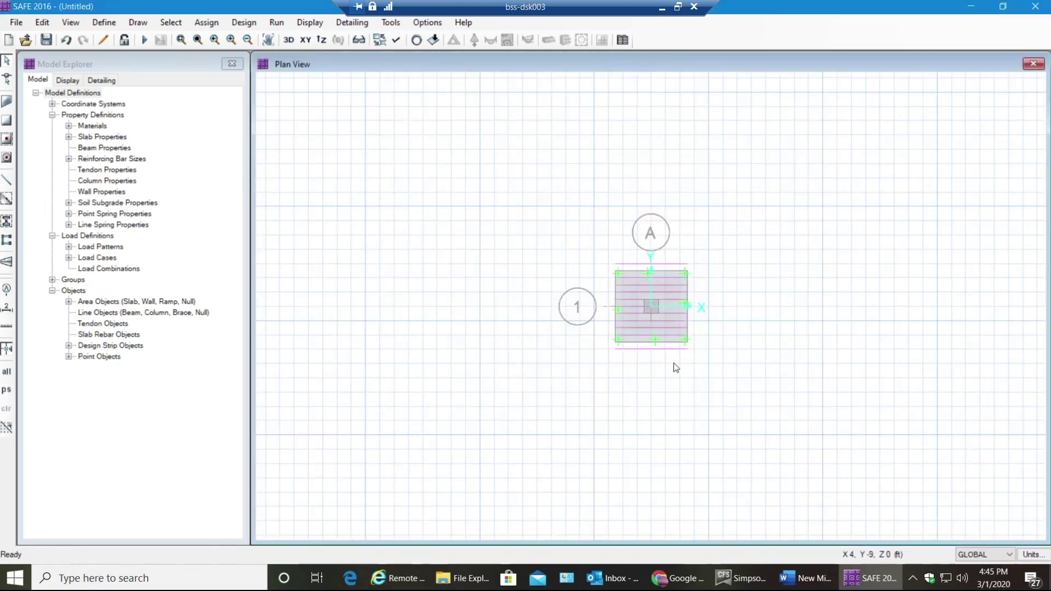
scroll(631, 234, "up", 3)
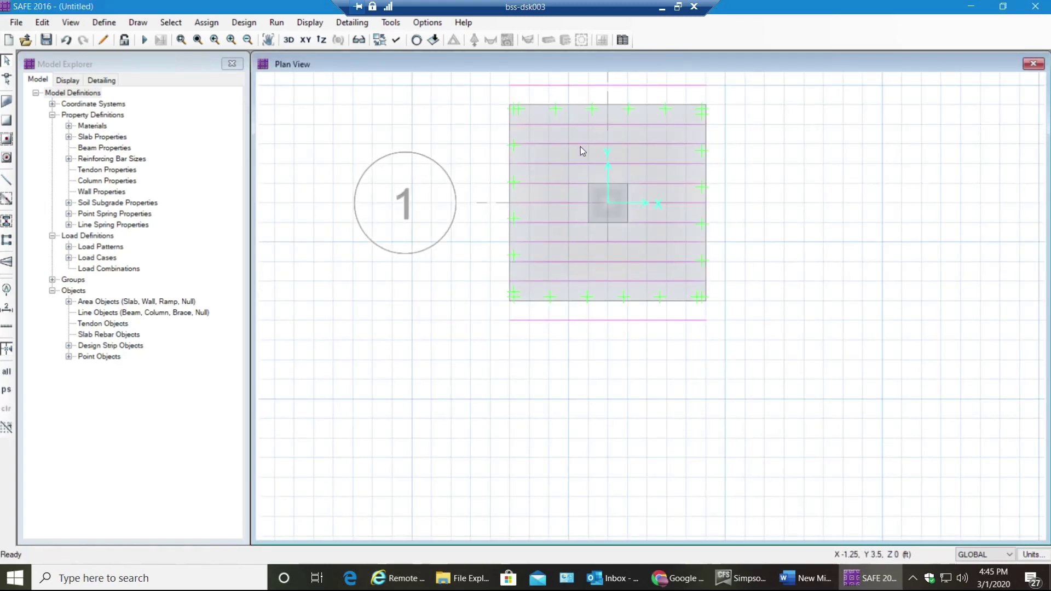
middle_click_drag(551, 202, 509, 336)
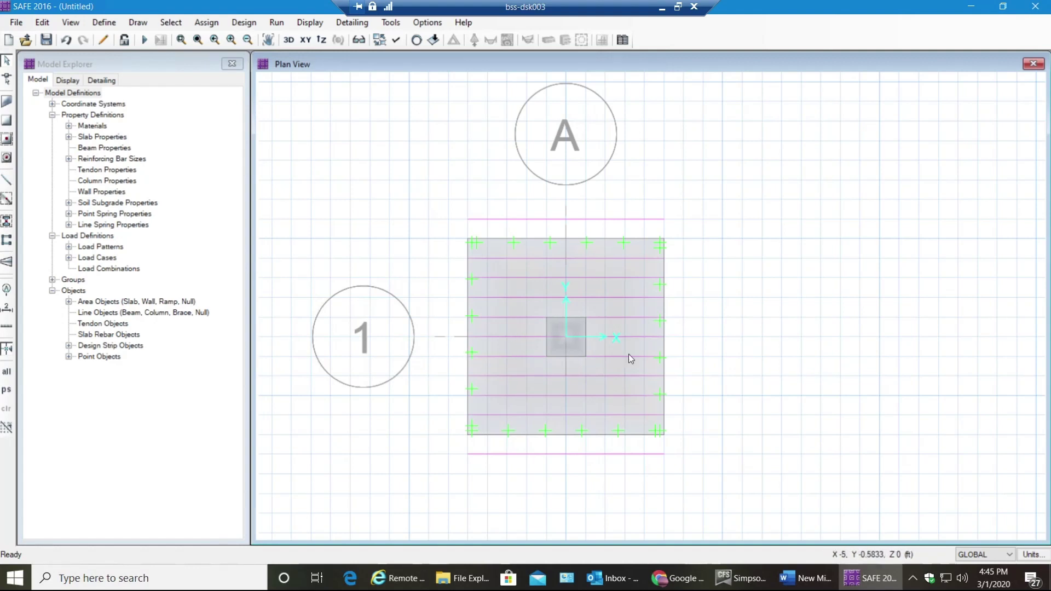
left_click(42, 22)
- Add a design strip with Grid Direction Y on strip layer B
mouse_move(212, 355)
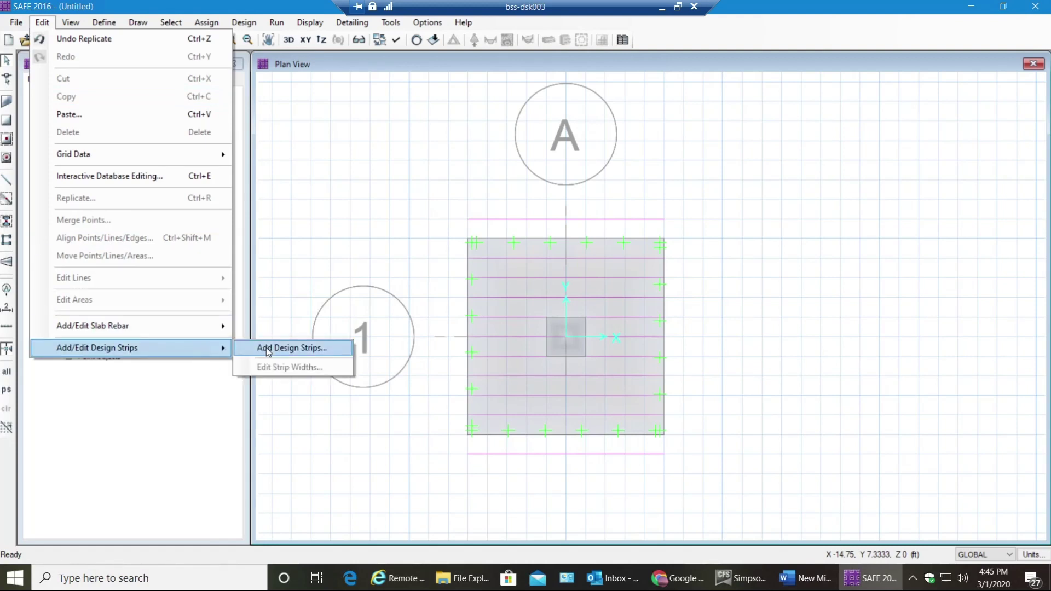
left_click(272, 348)
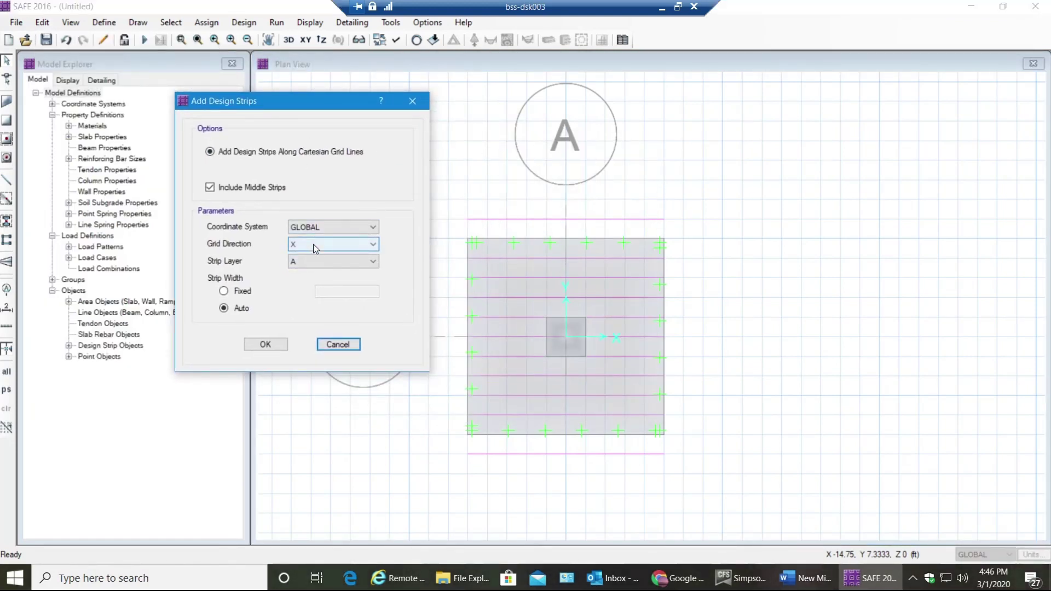
left_click(313, 244)
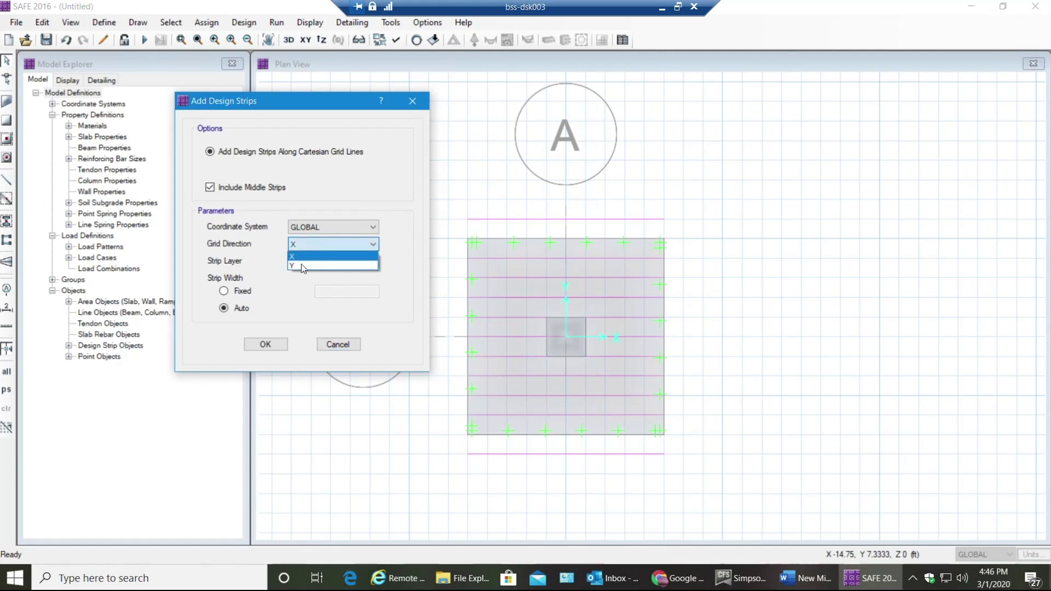
left_click(301, 265)
left_click(307, 263)
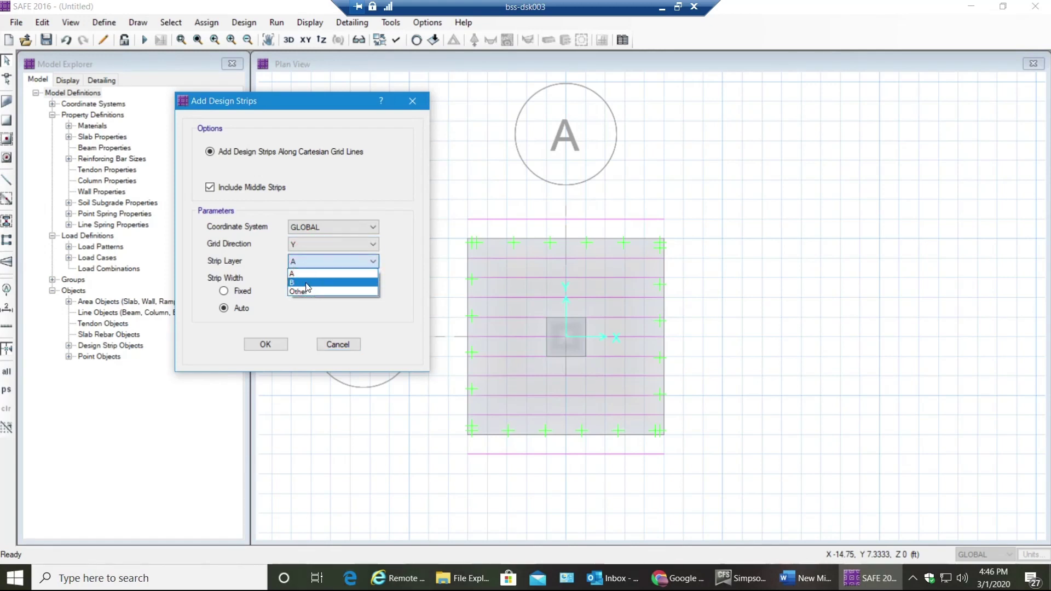
left_click(308, 283)
left_click(260, 348)
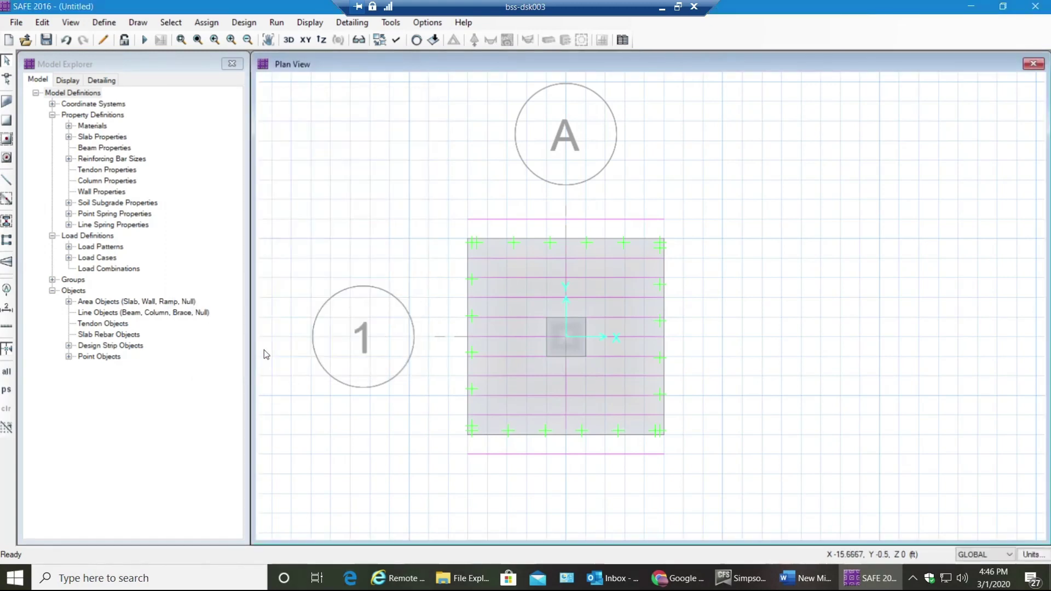
scroll(567, 364, "up", 3)
- Replicate the vertical strip six times to the right with dx = 1 ft, dy = 0
left_click(560, 368)
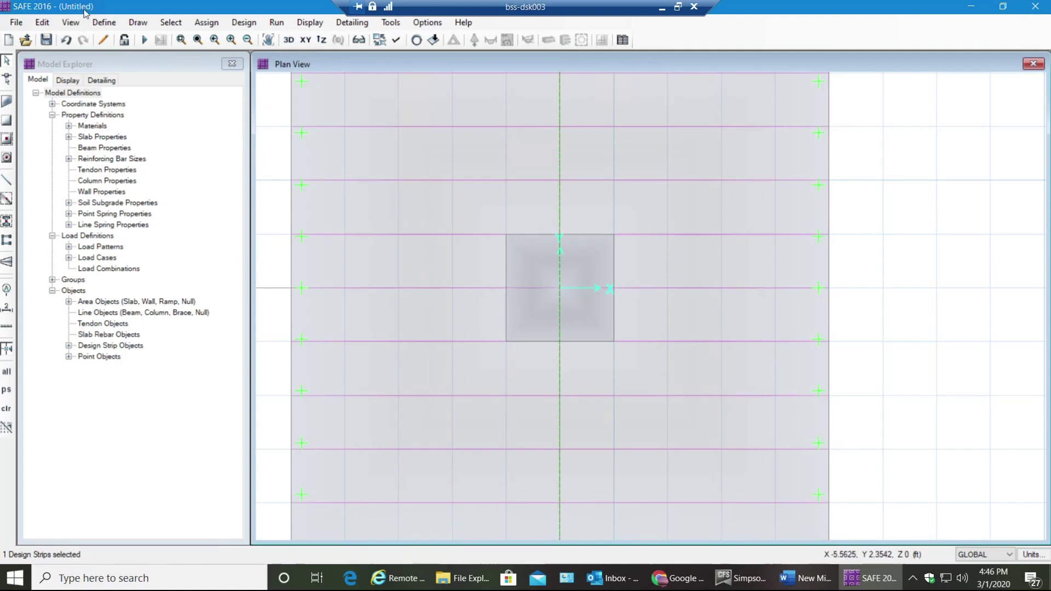
left_click(42, 22)
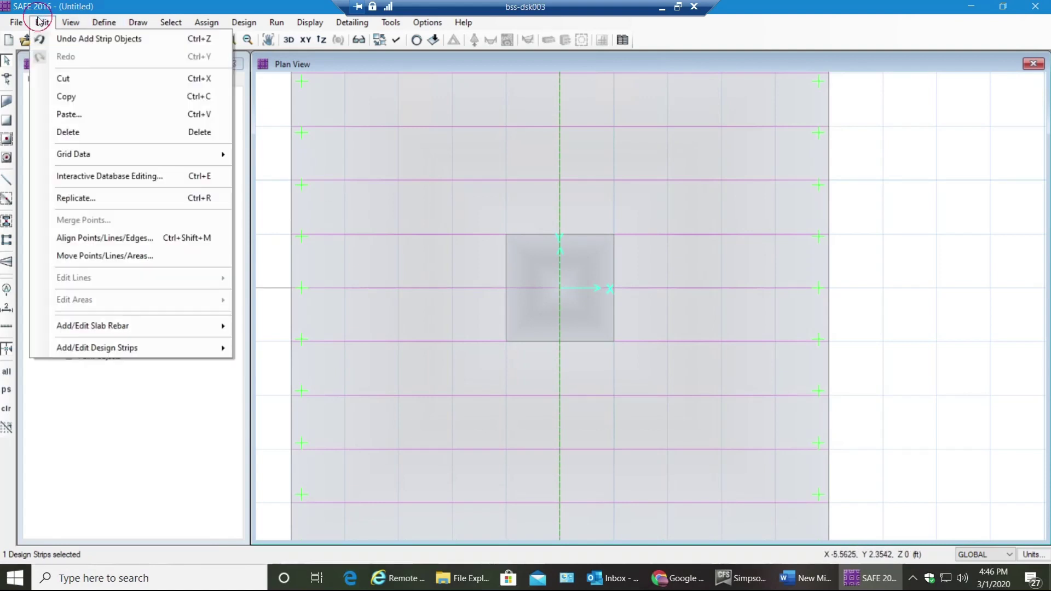
left_click(97, 202)
double_click(540, 255)
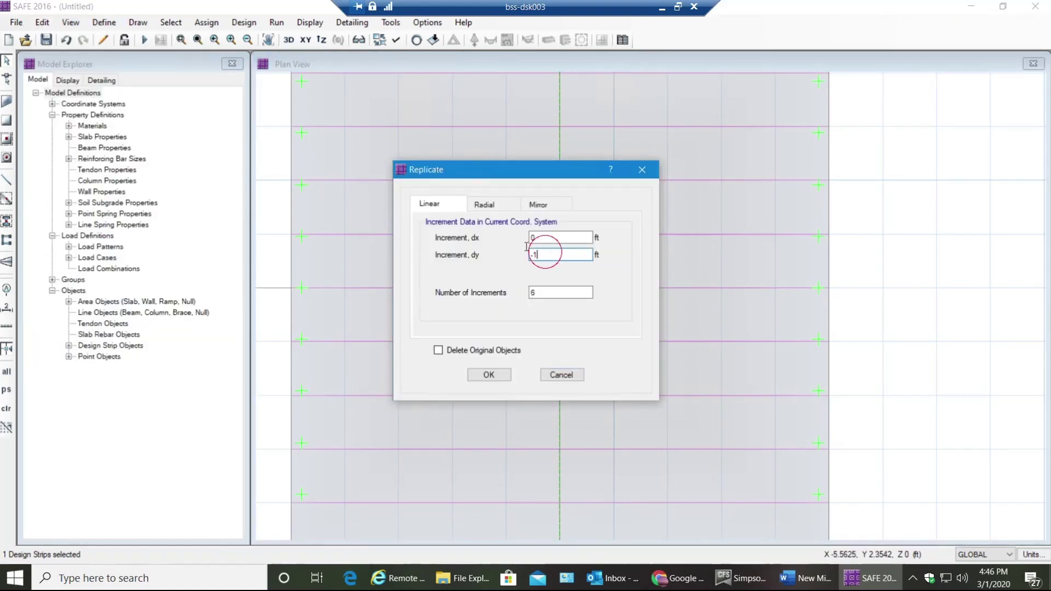
type("0")
double_click(535, 237)
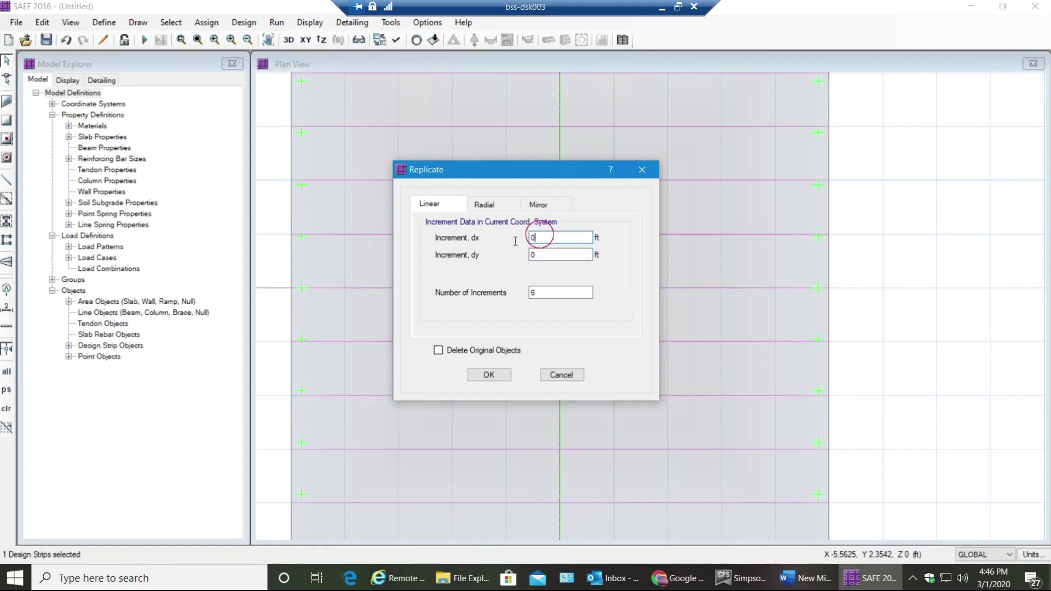
type("1")
left_click(489, 375)
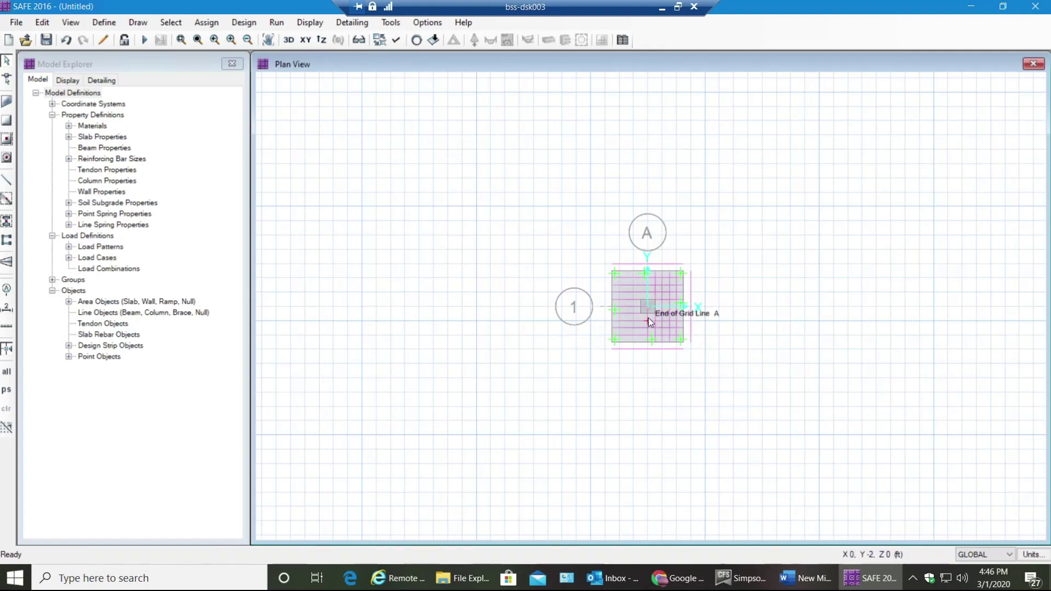
scroll(649, 316, "up", 3)
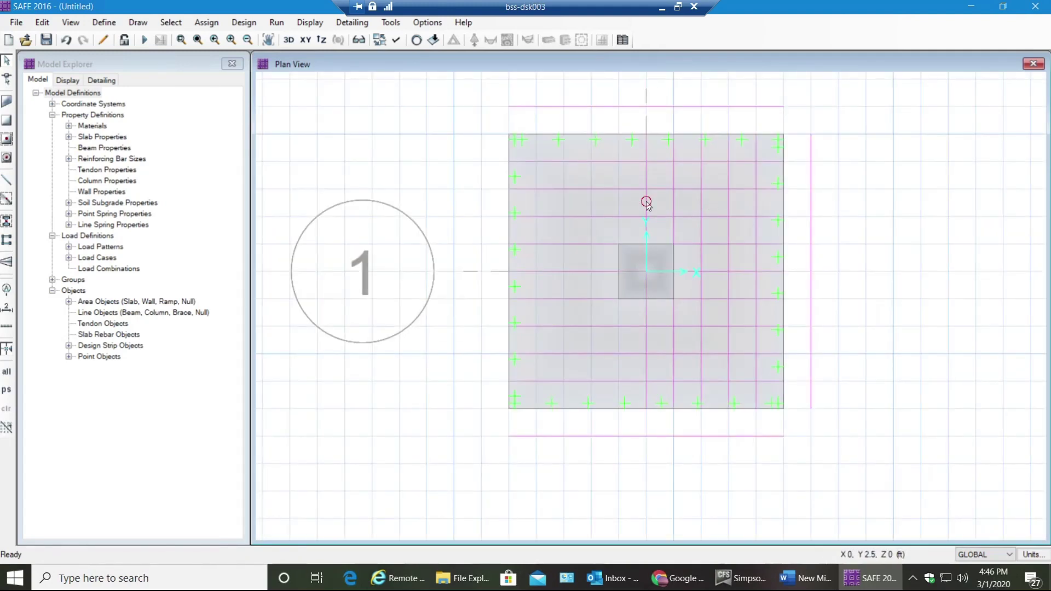
- Reselect the original vertical strip and replicate it six times leftward with dx = -1 ft
left_click(648, 206)
left_click(33, 22)
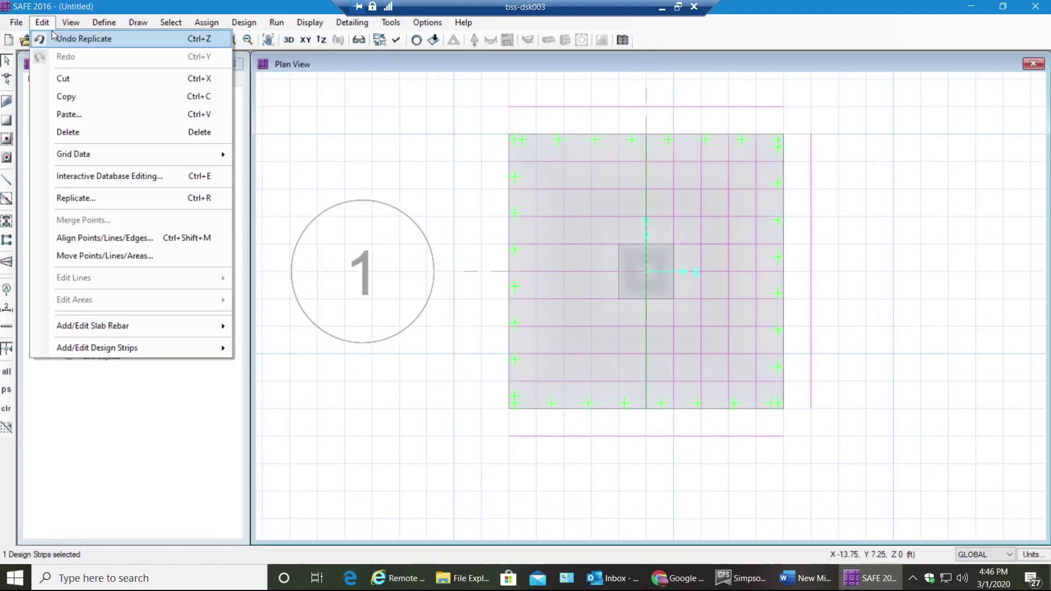
left_click(138, 199)
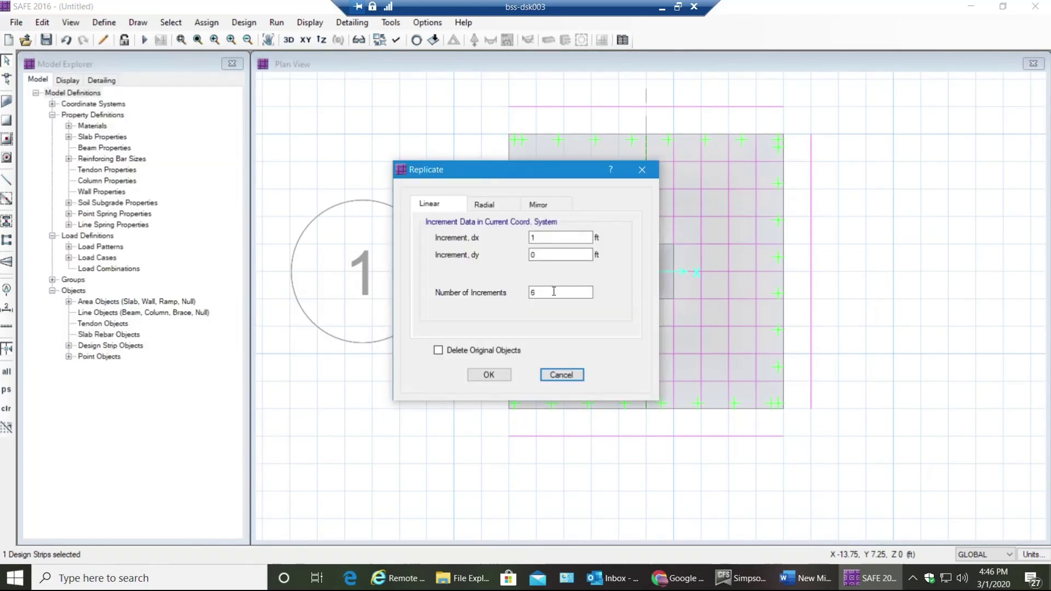
double_click(536, 238)
type("-1")
left_click(489, 375)
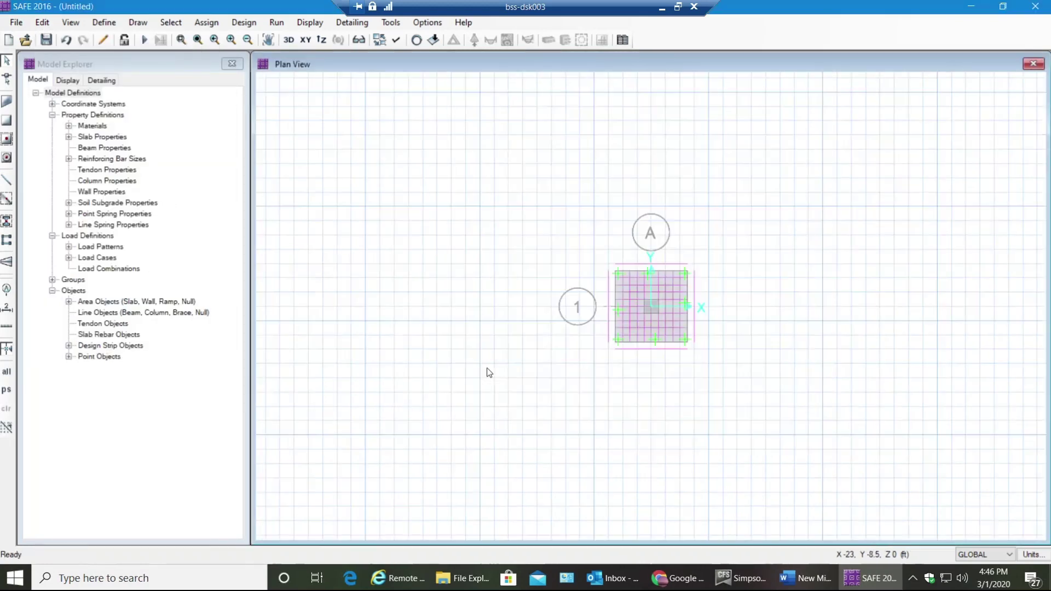
scroll(601, 326, "up", 5)
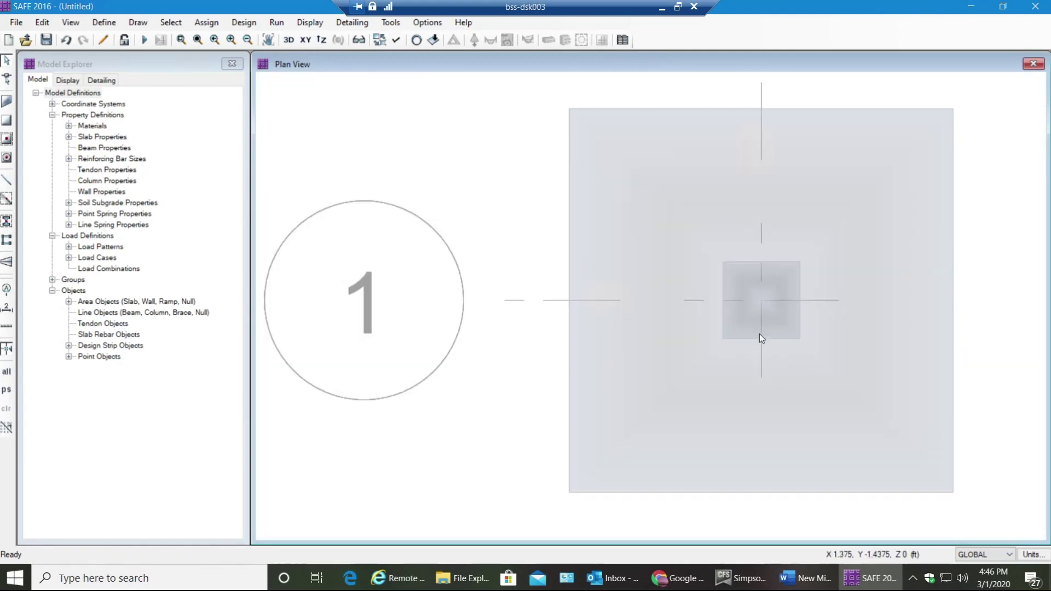
scroll(760, 333, "down", 4)
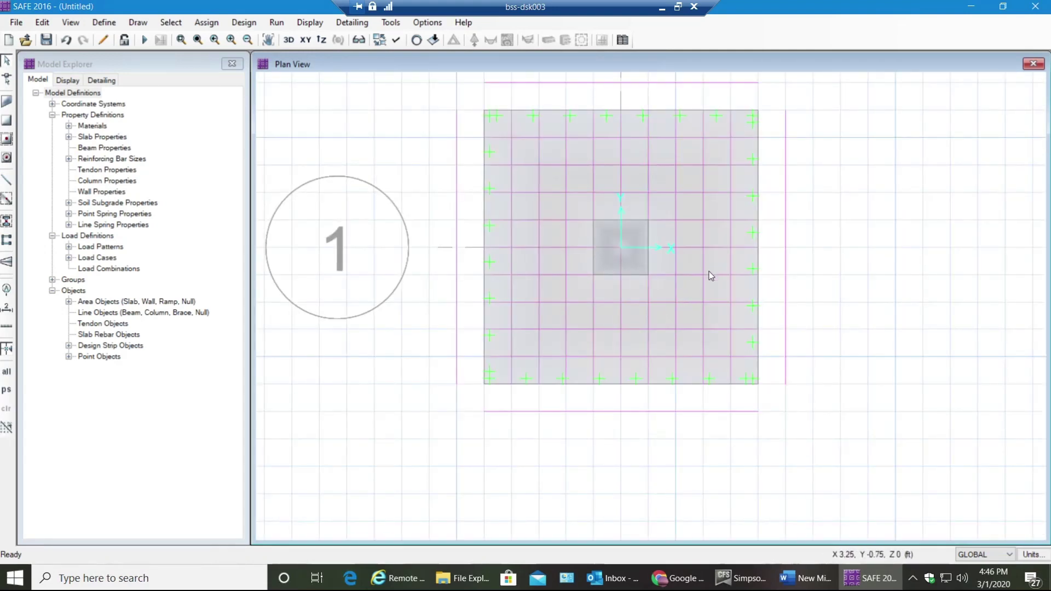
mouse_move(759, 576)
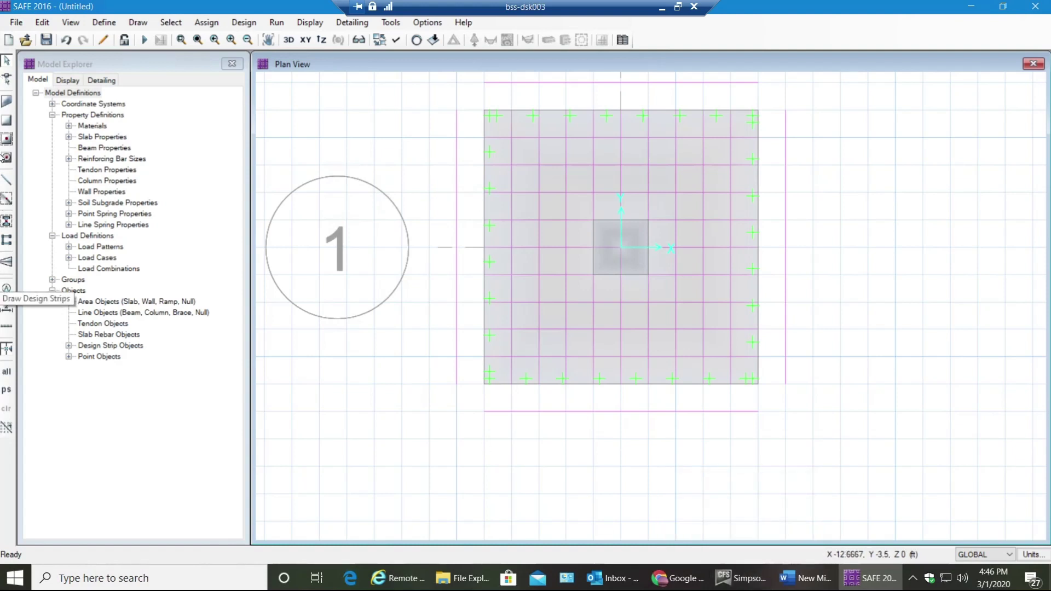
- Run analysis and design, saving the model as aa and dismissing the warning
left_click(144, 44)
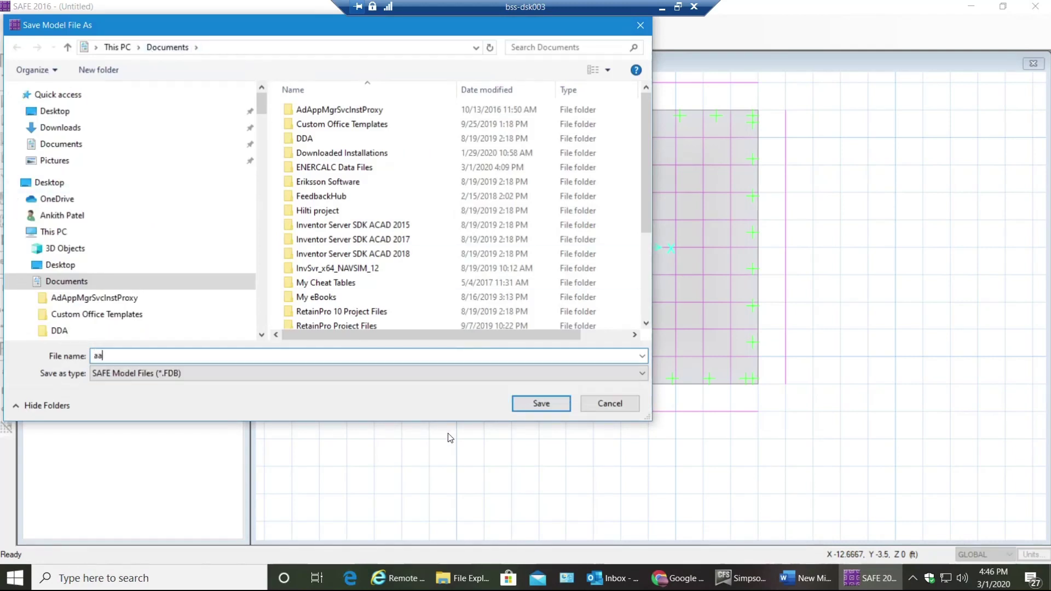
left_click(536, 404)
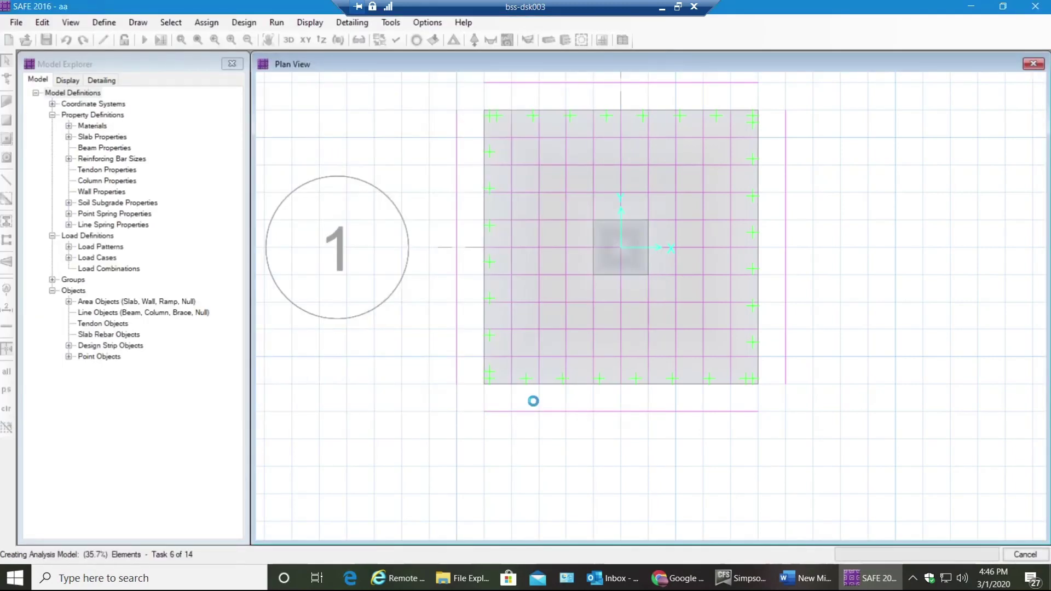
left_click(601, 336)
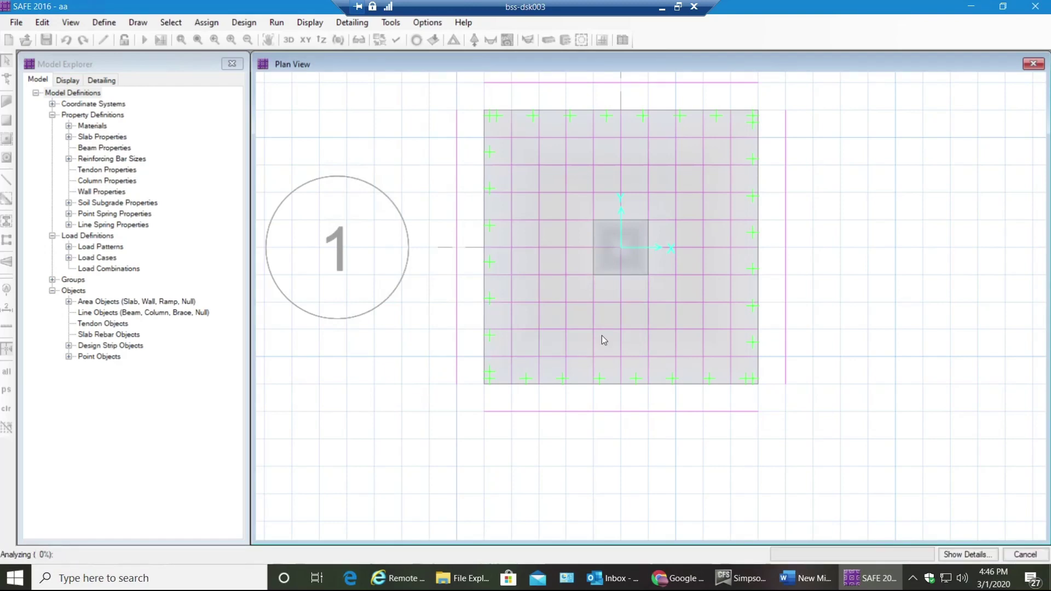
- Zoom in on the footing and try a load-combination deformed shape, closing without applying
scroll(635, 376, "up", 2)
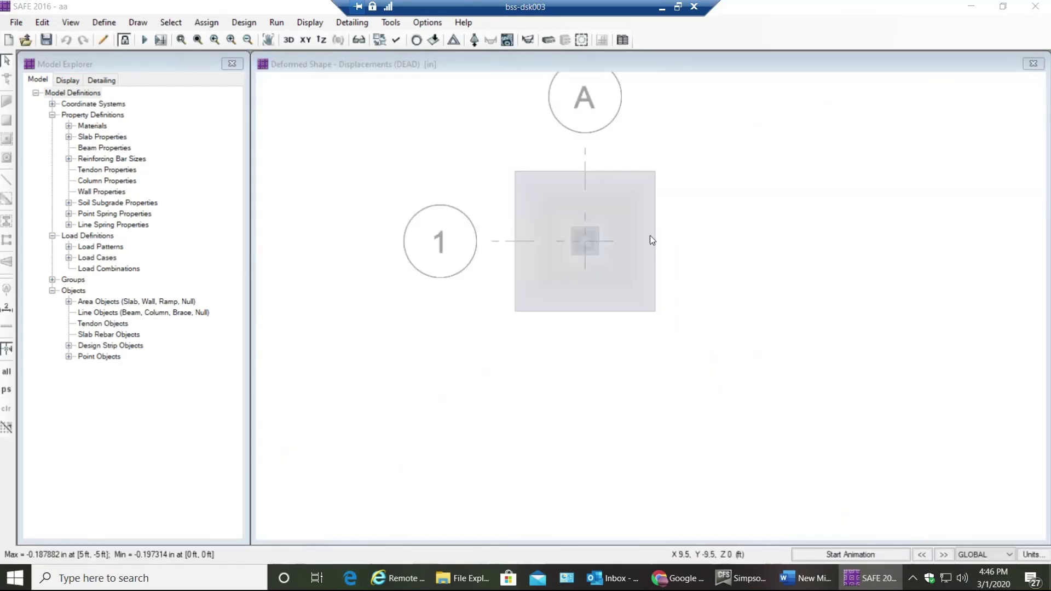
middle_click_drag(615, 206, 605, 265)
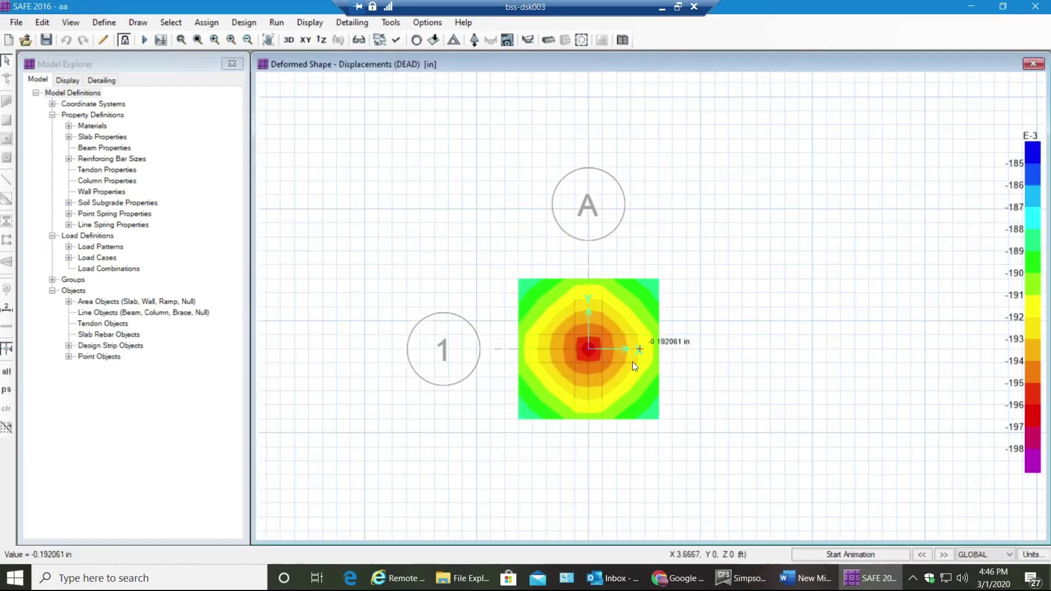
scroll(632, 362, "up", 1)
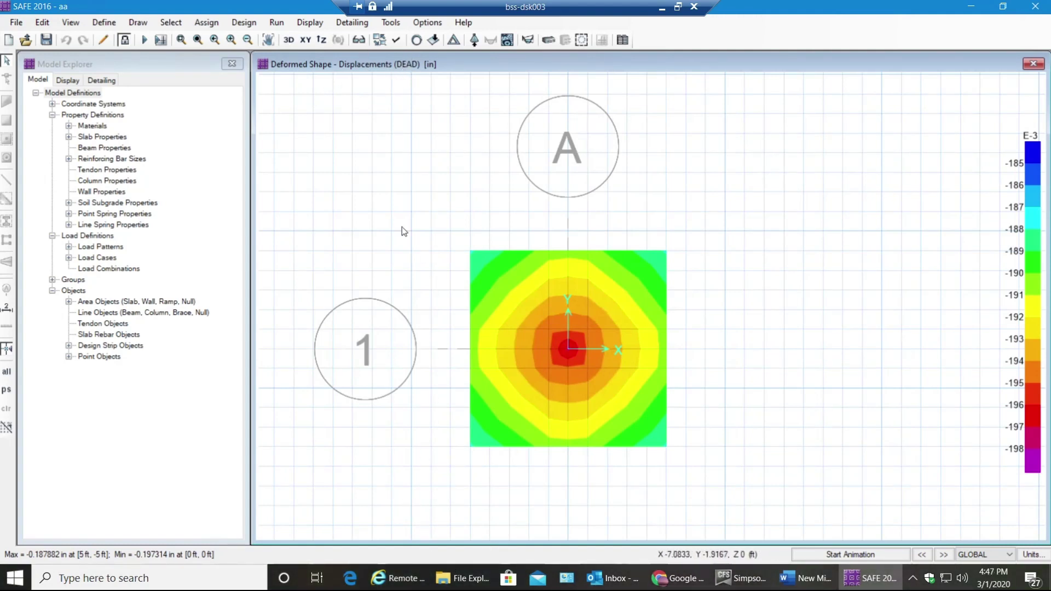
left_click(453, 42)
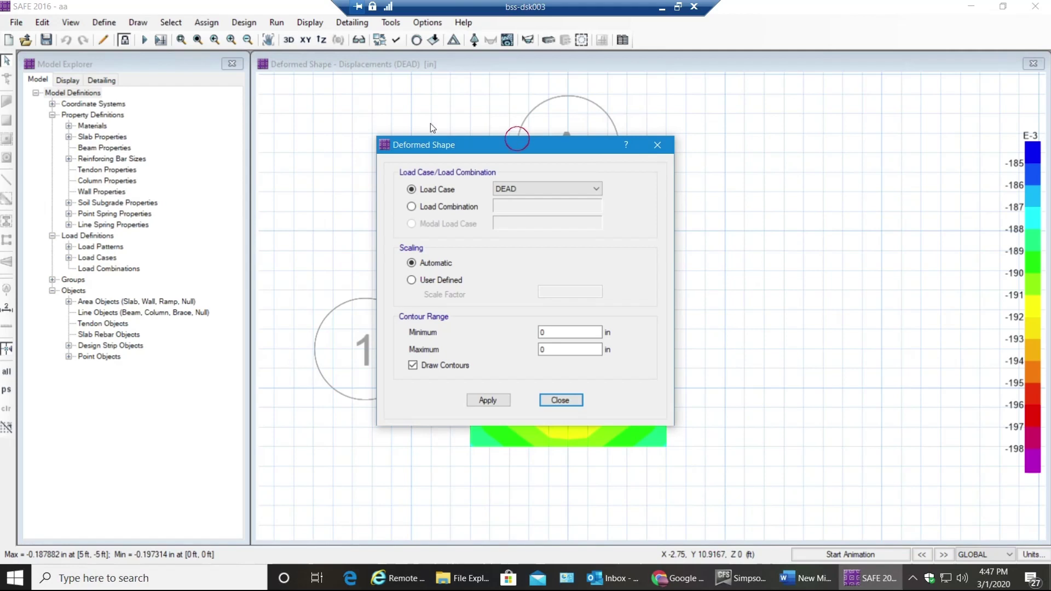
left_click_drag(430, 139, 211, 62)
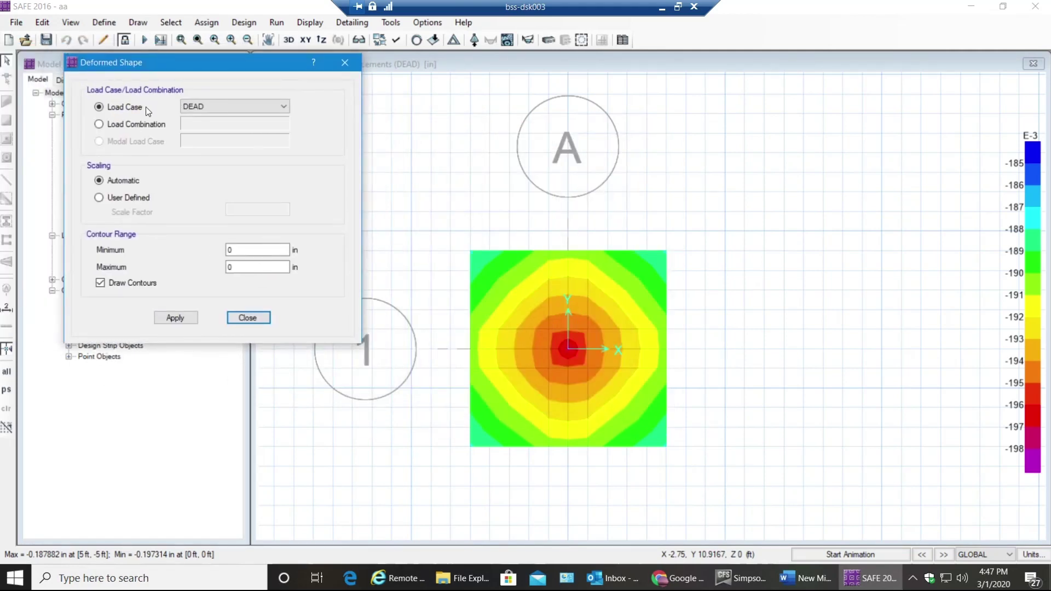
left_click(144, 124)
left_click(188, 125)
left_click(188, 124)
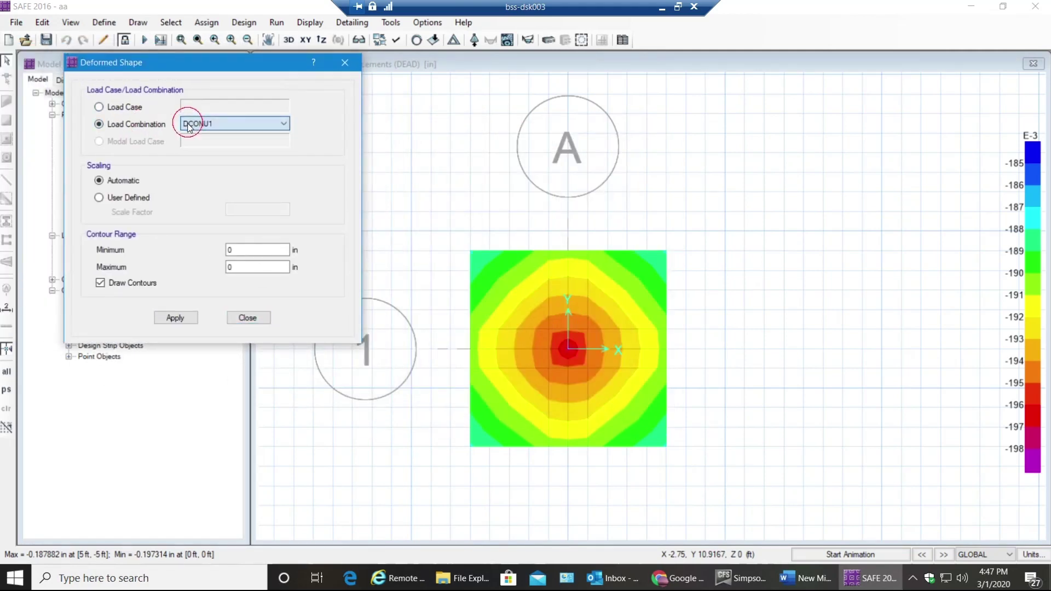
left_click(345, 62)
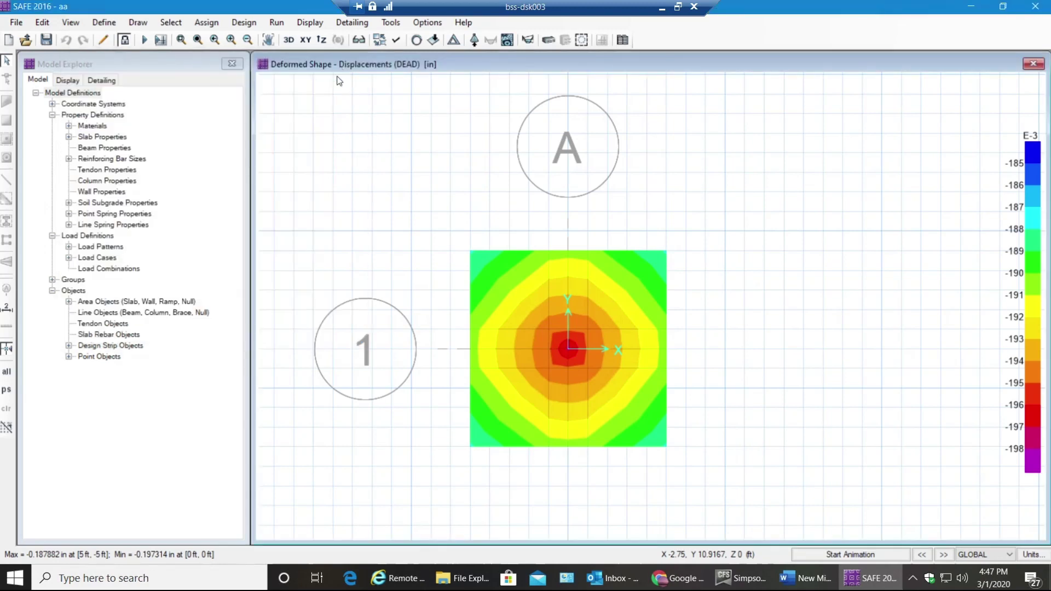
- Plot the deformed shape contours for load combination DCONU2
left_click(454, 41)
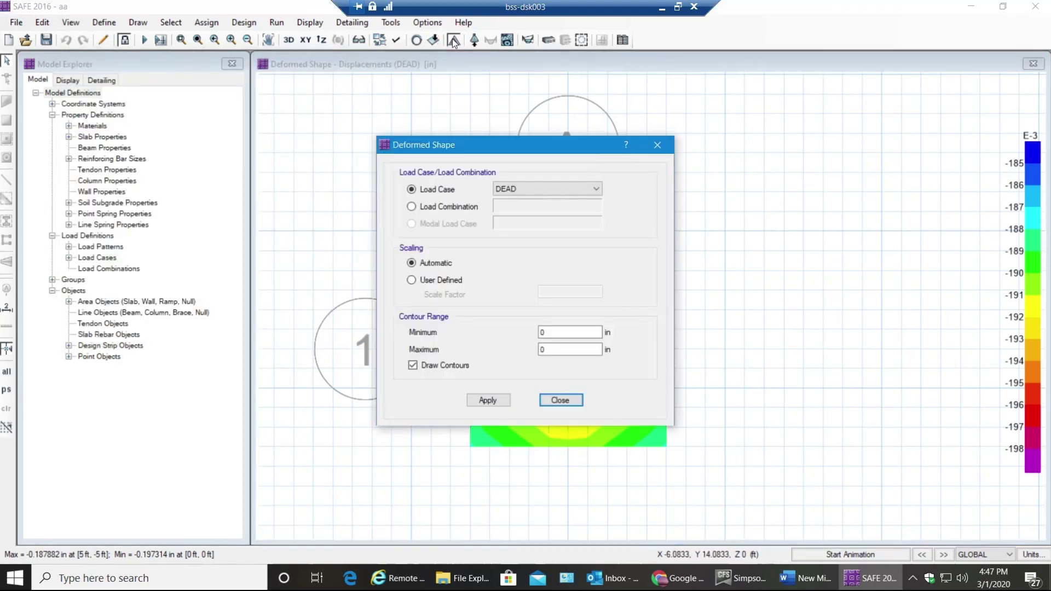
left_click_drag(444, 141, 138, 95)
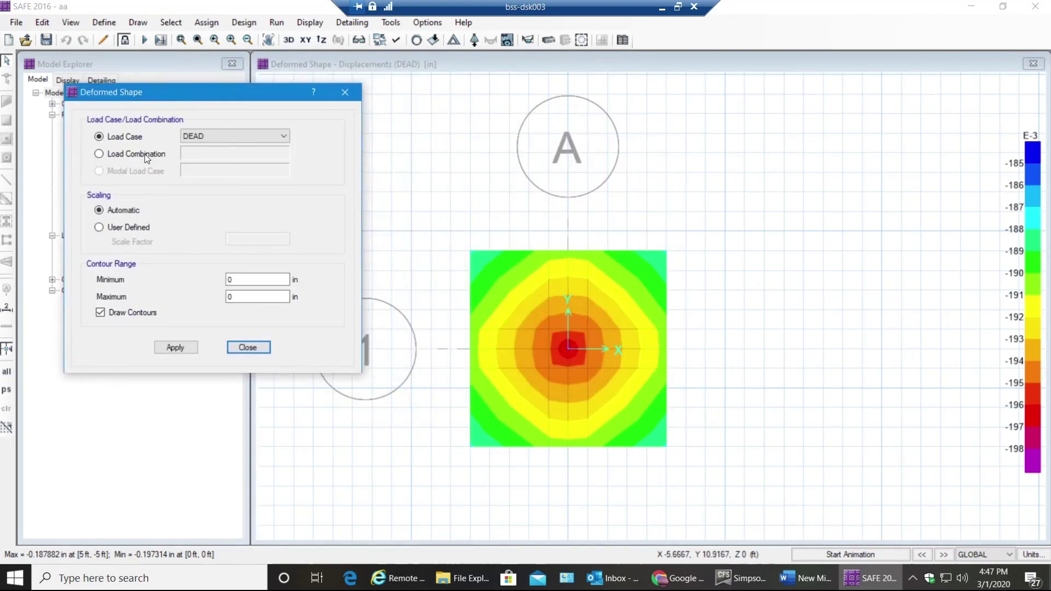
left_click(144, 153)
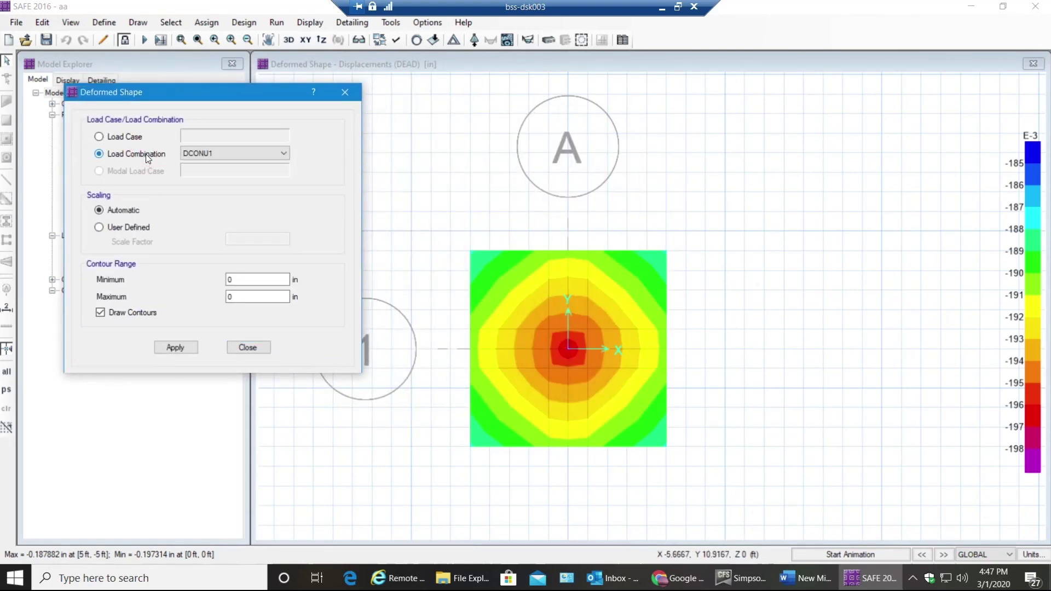
left_click(246, 153)
left_click(214, 172)
left_click(177, 348)
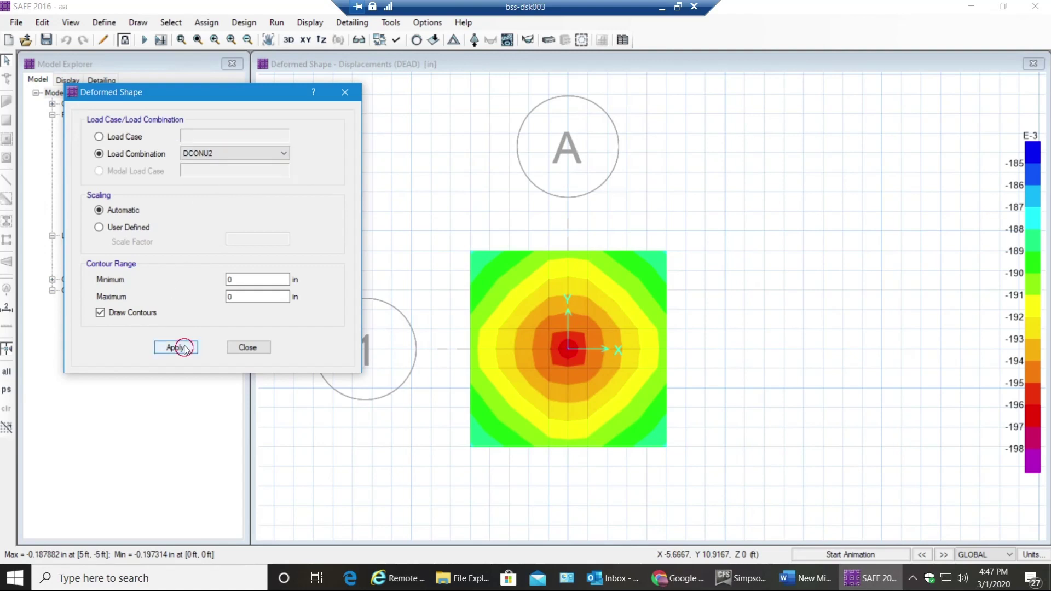
left_click(247, 347)
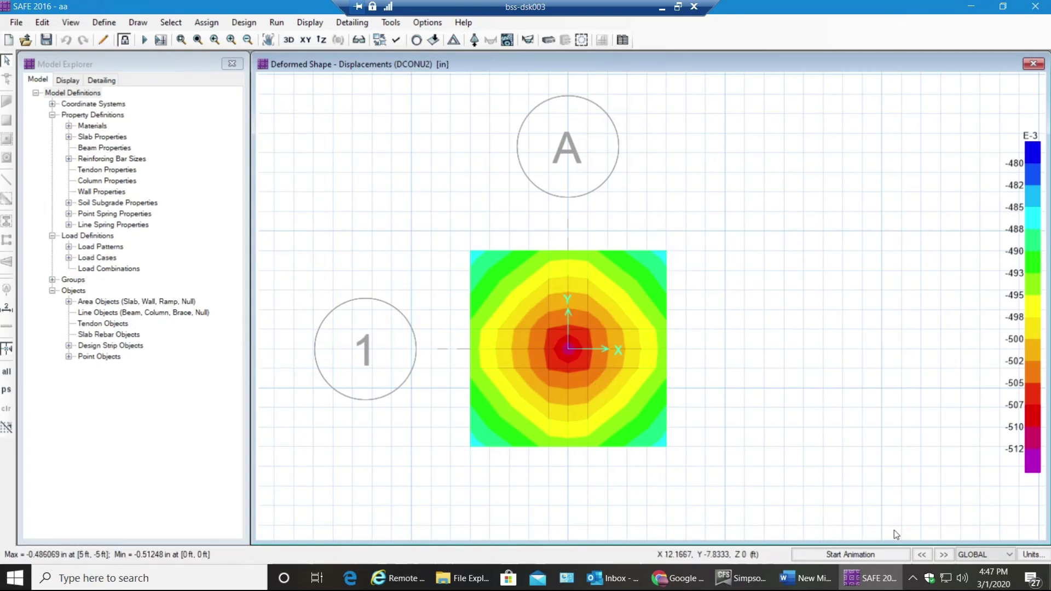
left_click(1032, 555)
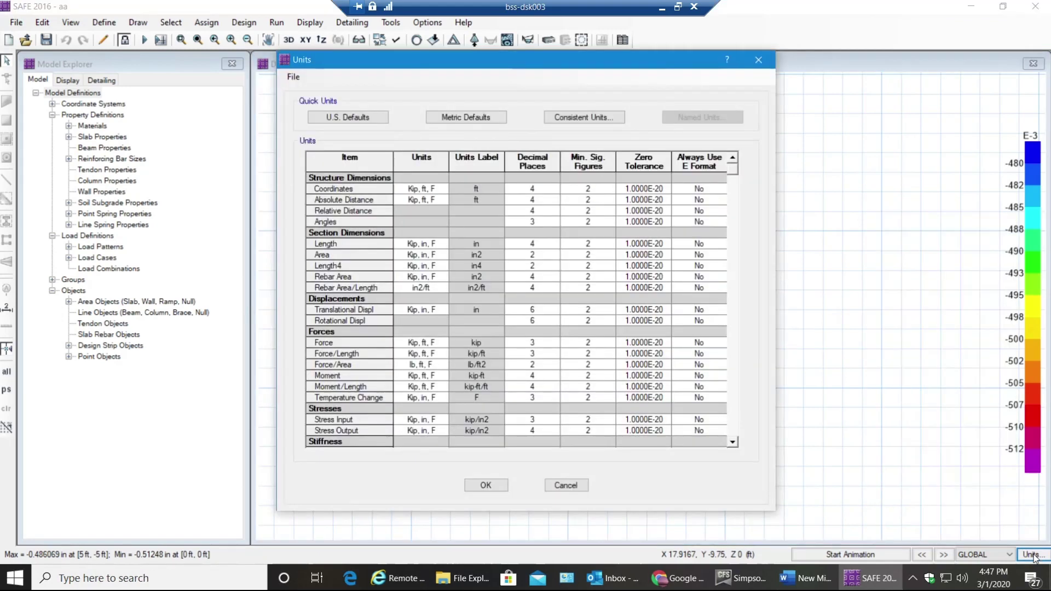
- Switch the model to consistent lb, in, F units so displacements read in inches
left_click(571, 120)
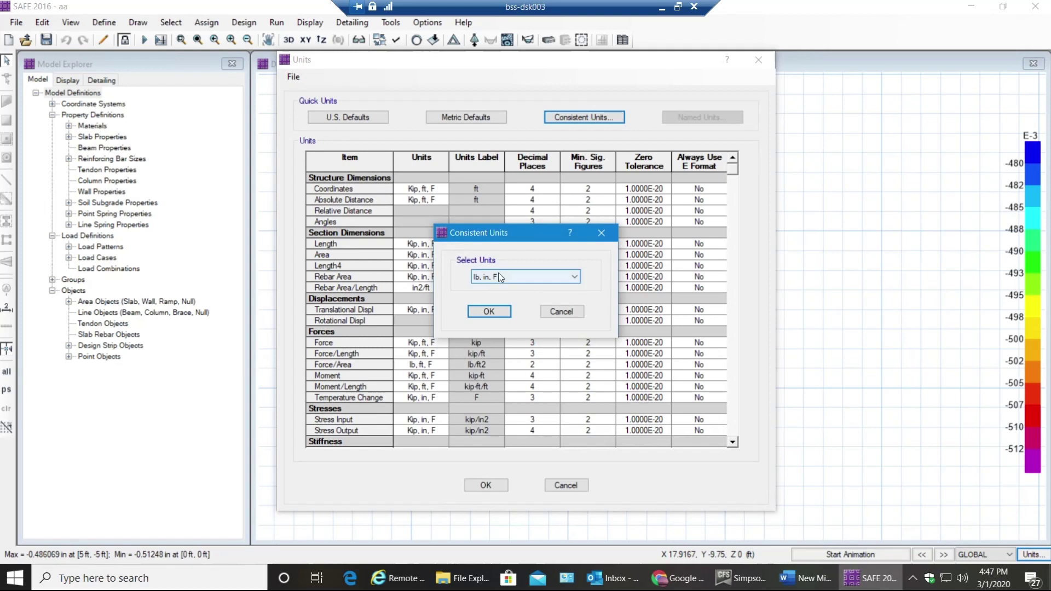
left_click(489, 311)
left_click(485, 486)
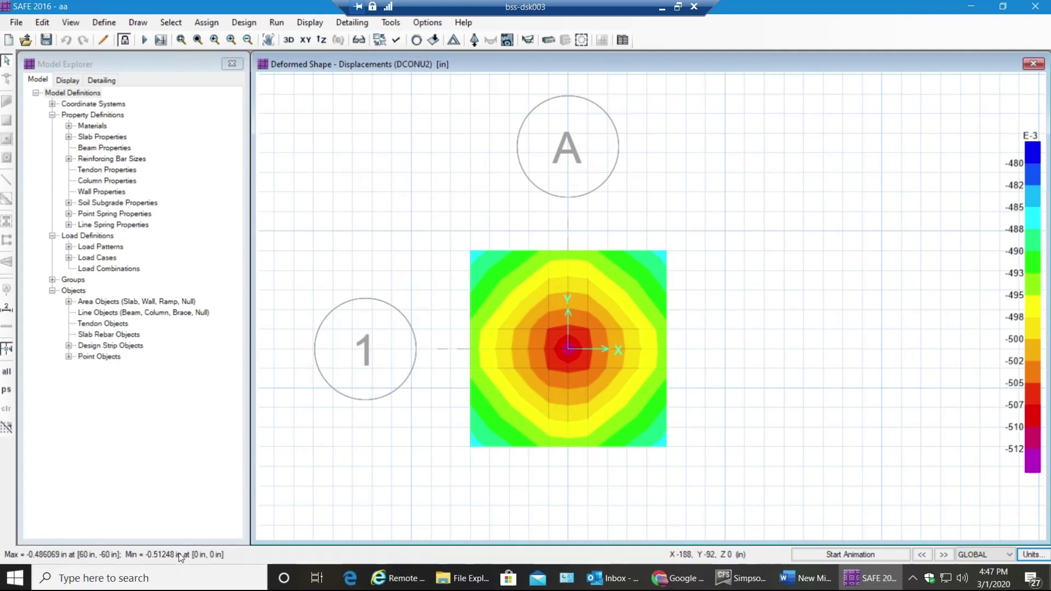
mouse_move(575, 357)
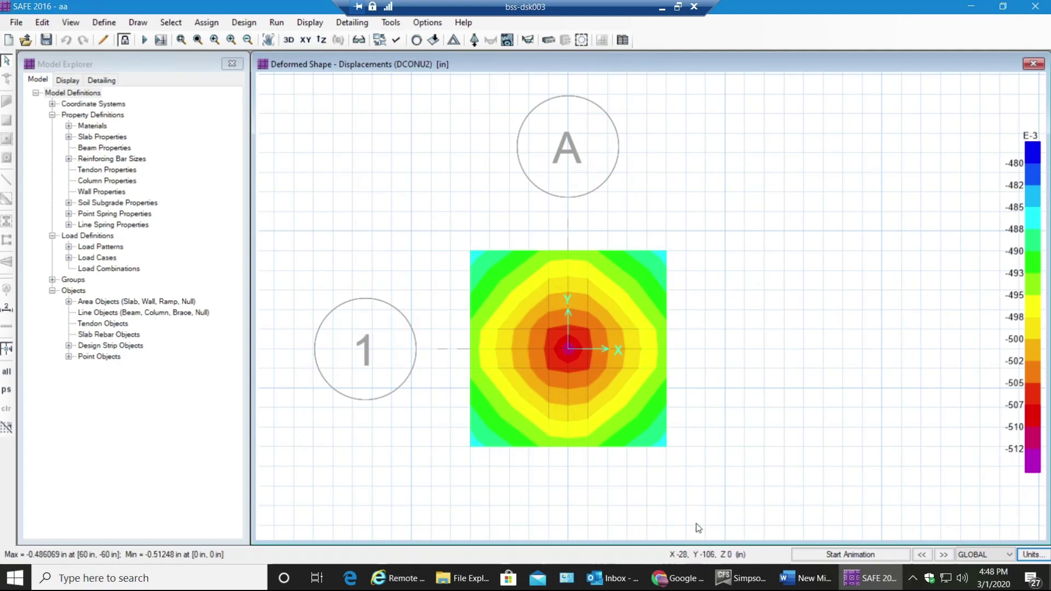
left_click(475, 40)
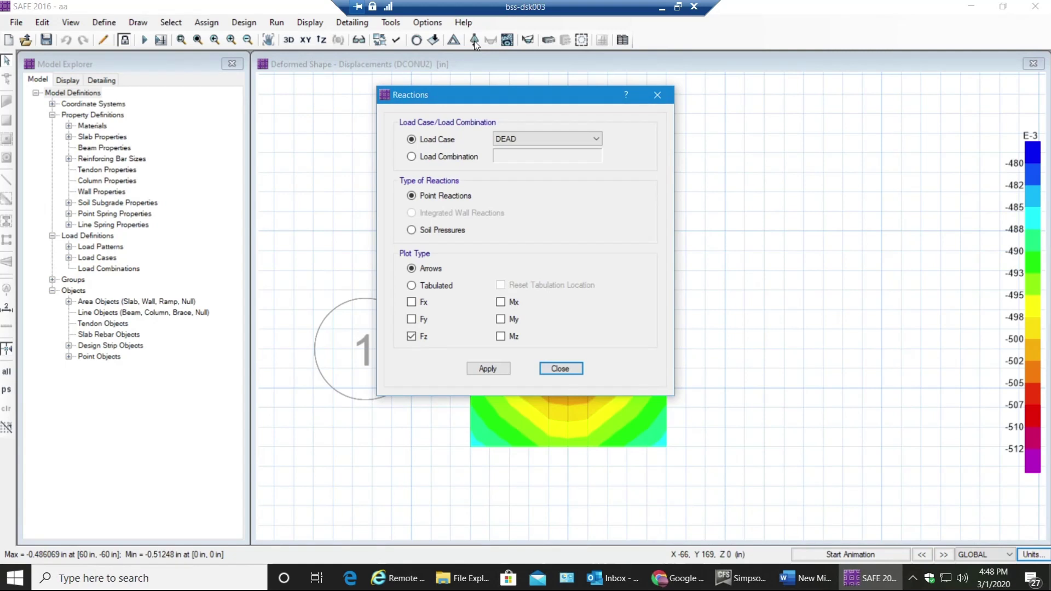
- Plot DEAD soil pressures under the footing, ranging -15.657 to -16.443 lb/in2
left_click_drag(486, 93, 193, 85)
left_click(123, 223)
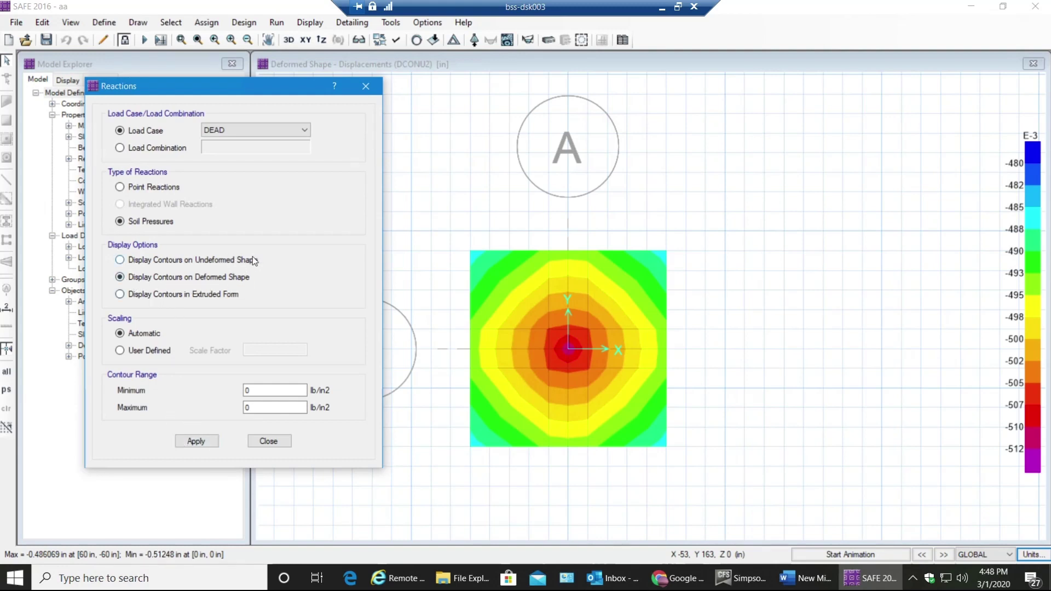
left_click(203, 445)
left_click(261, 440)
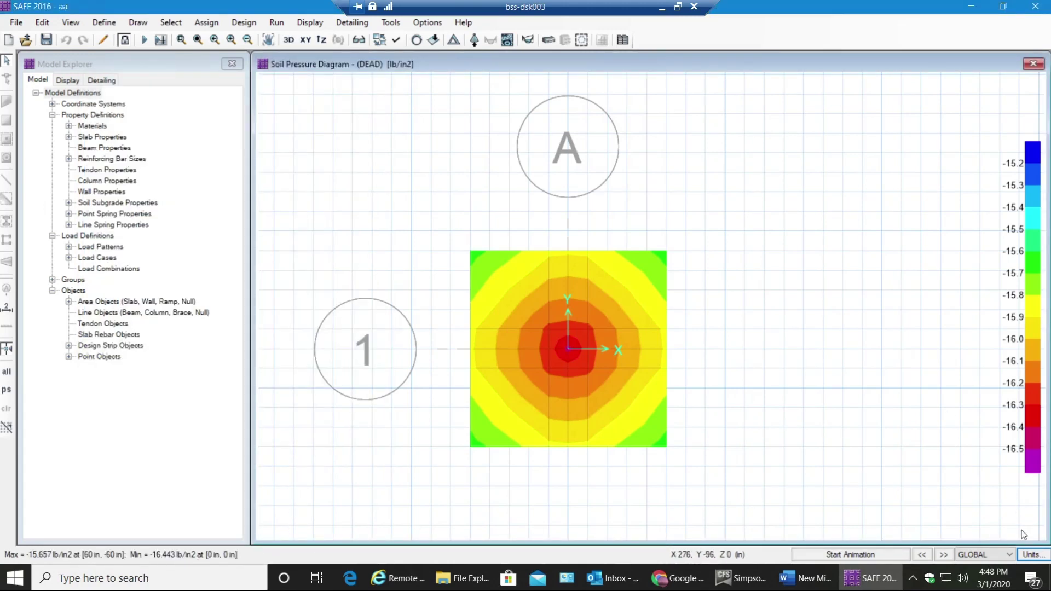
left_click(1036, 557)
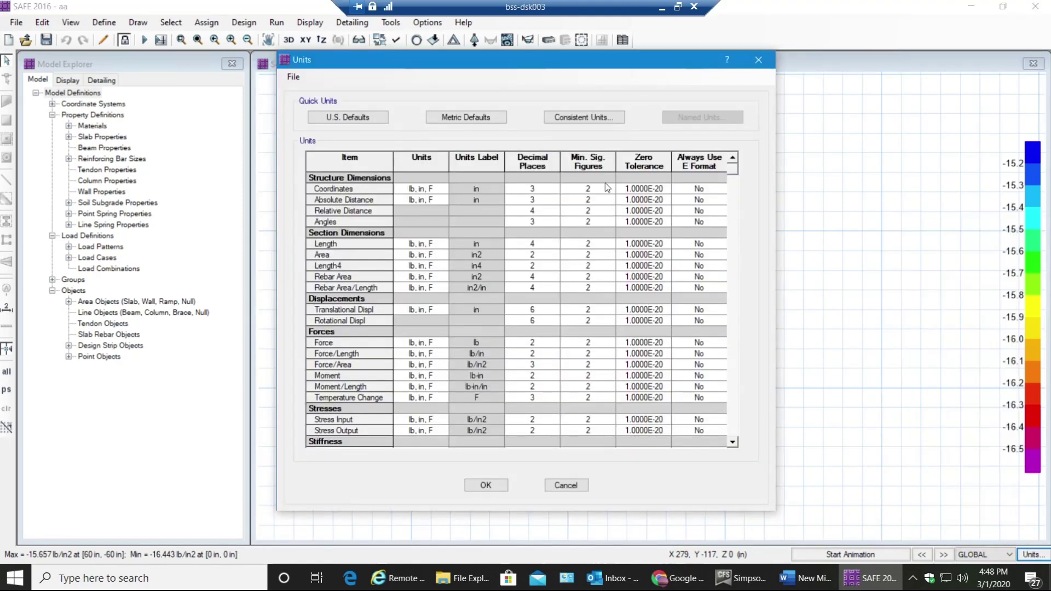
- Change the model's consistent units to lb, ft, F
left_click(582, 121)
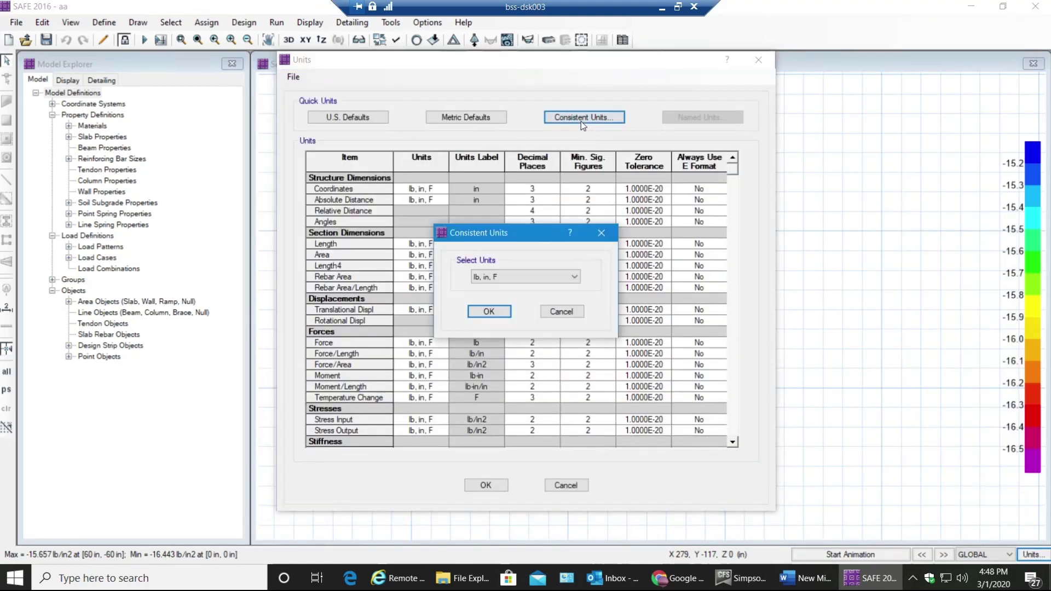
left_click(533, 279)
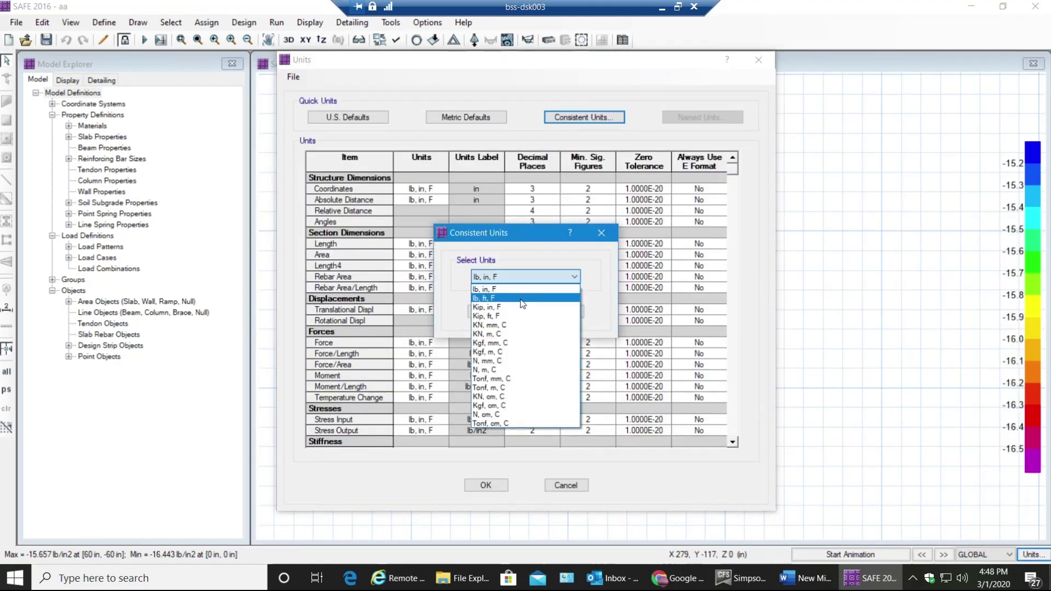
left_click(523, 299)
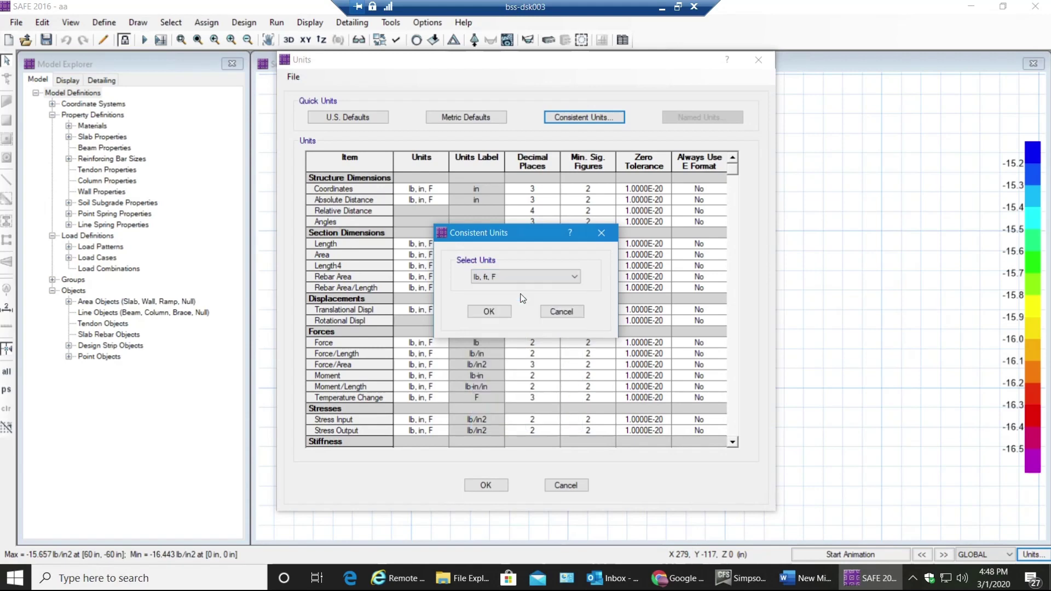
left_click(493, 311)
left_click(488, 485)
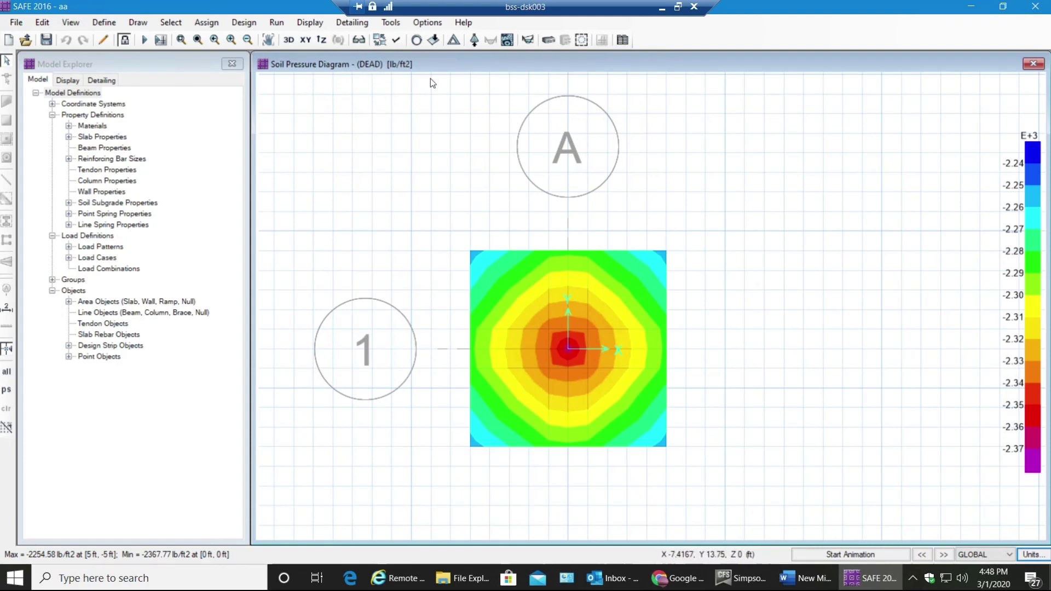
- Plot DCONU2 soil pressures, ranging -5832.83 to -6149.76 lb/ft2
left_click(471, 41)
left_click_drag(497, 101, 163, 68)
left_click(164, 130)
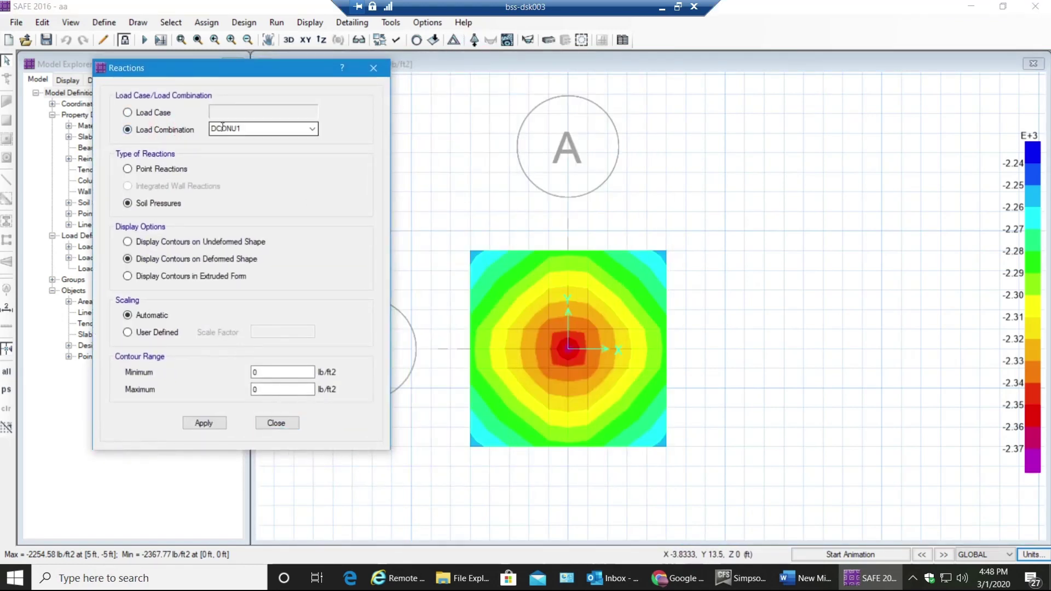
left_click(313, 128)
left_click(271, 150)
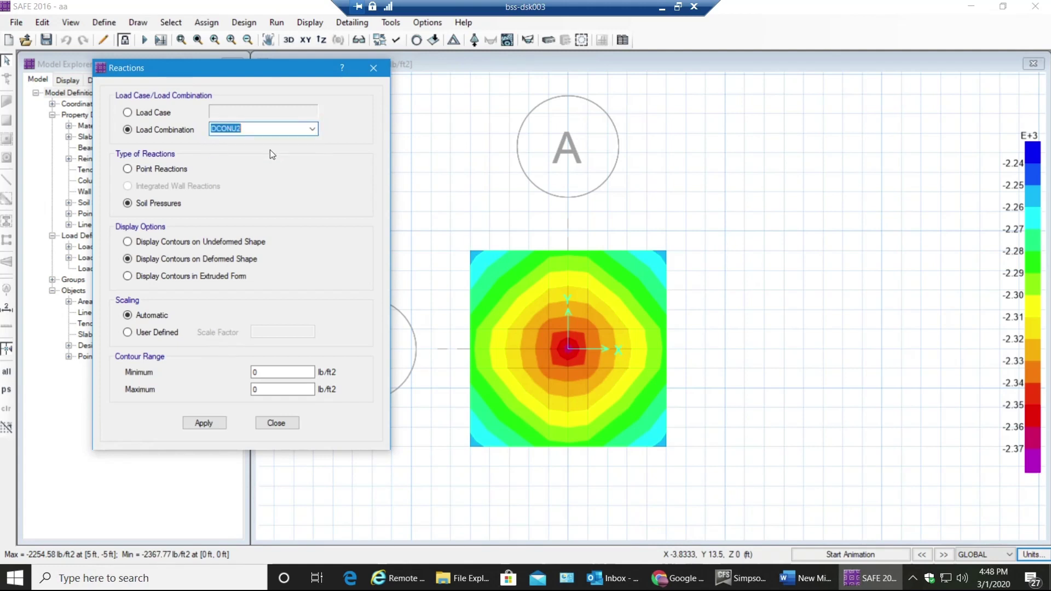
left_click(213, 426)
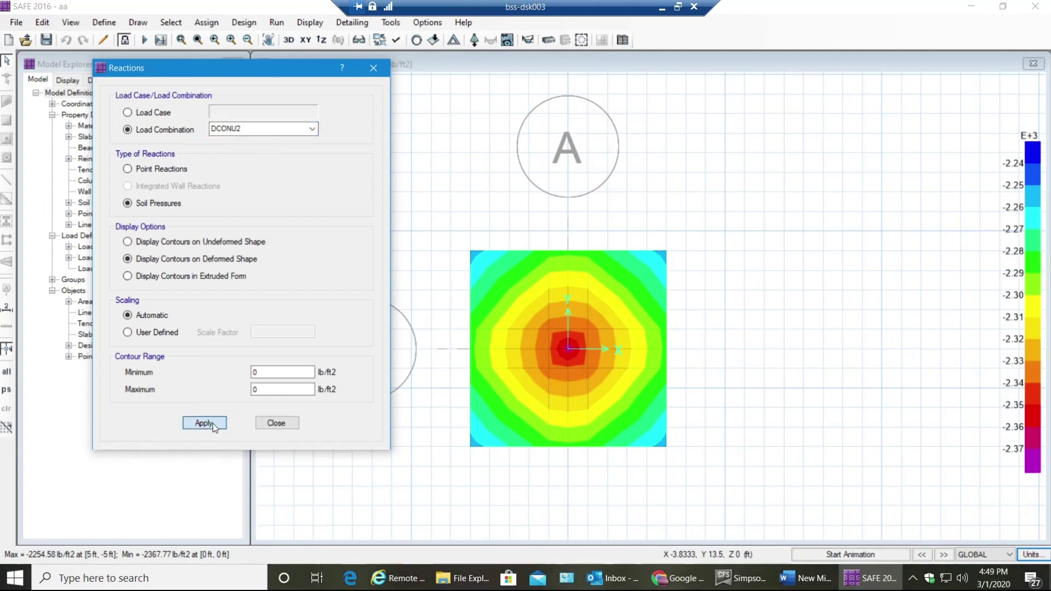
left_click(276, 422)
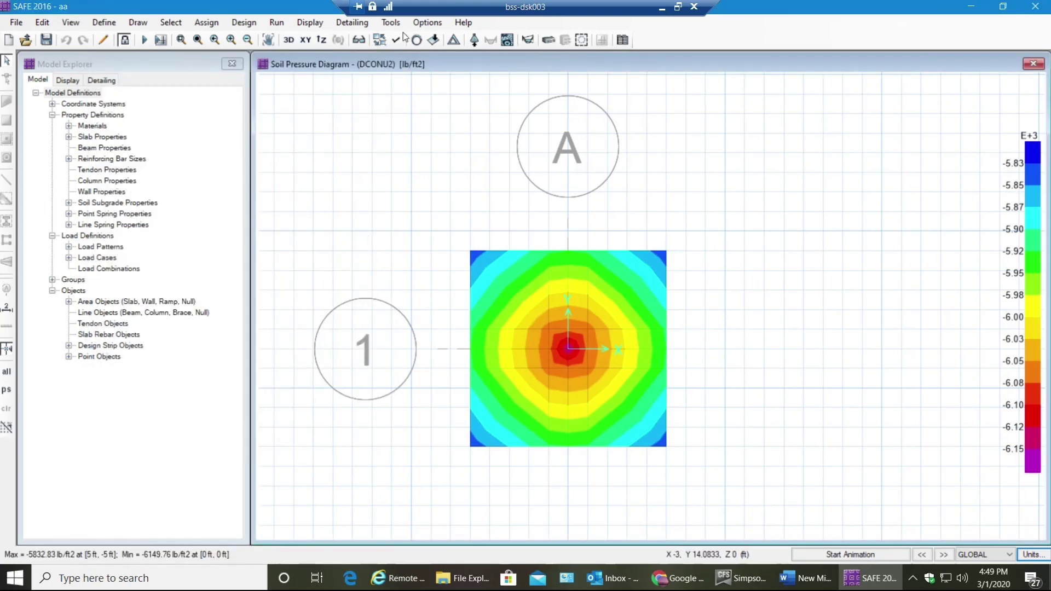
left_click(104, 22)
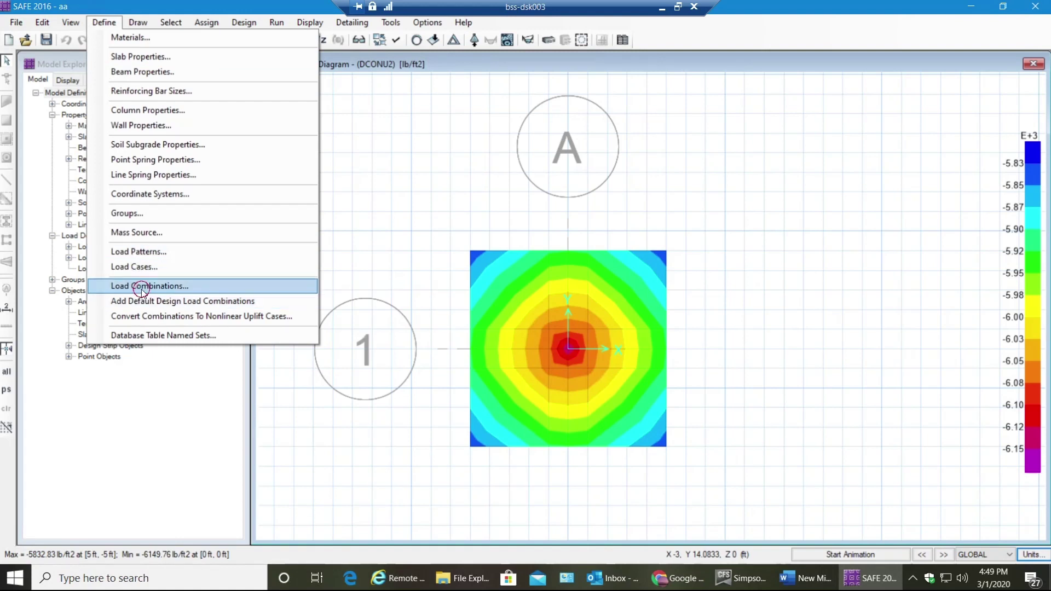
- Inspect the DCONU2 load factors, DEAD 1.2 and LIVE 1.6, without changing them
left_click(141, 286)
left_click(412, 238)
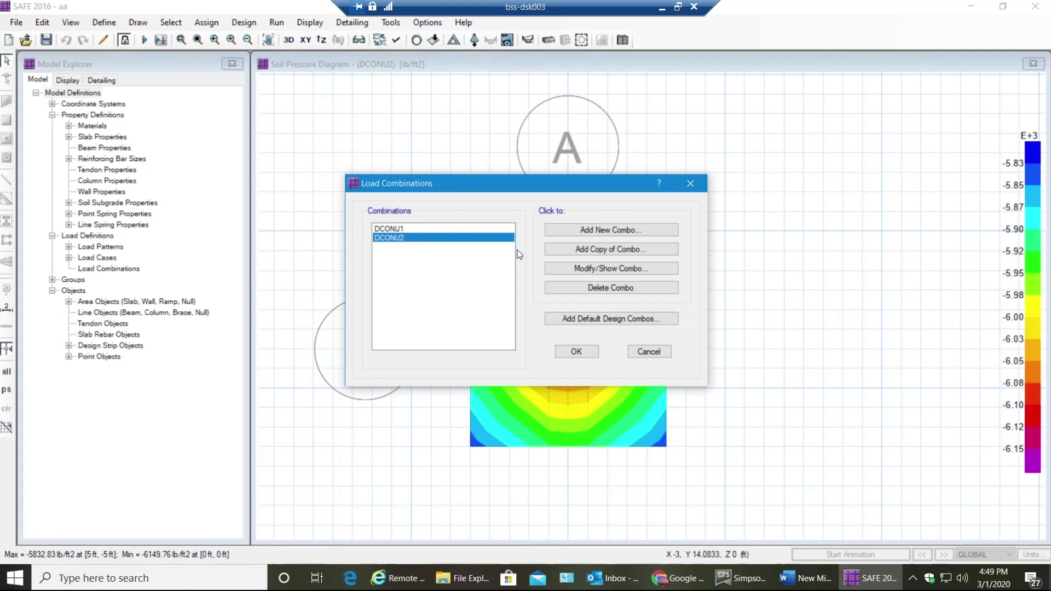
left_click(618, 269)
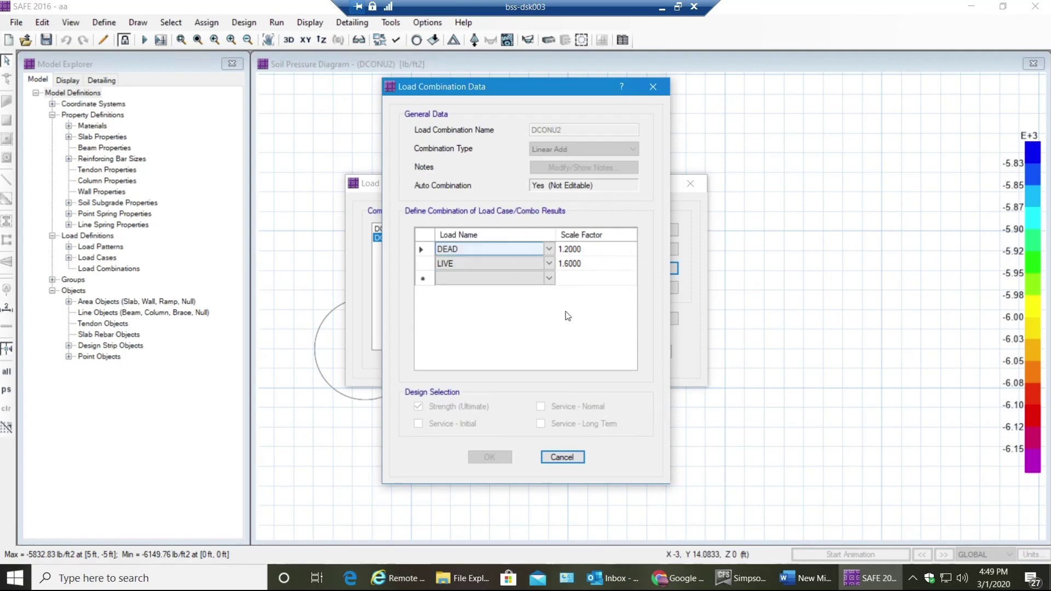
left_click(563, 458)
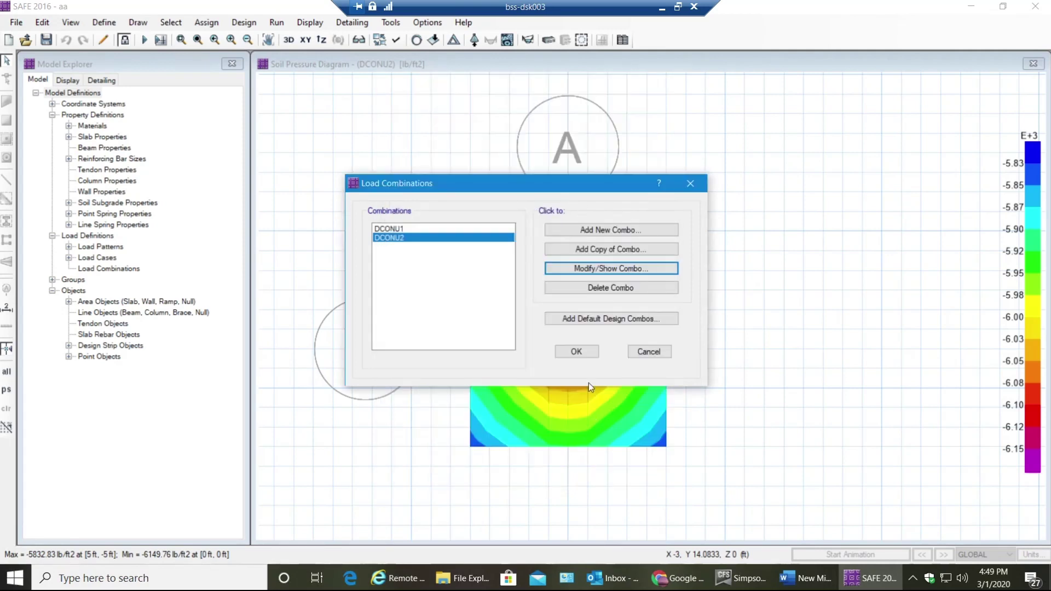
left_click(649, 352)
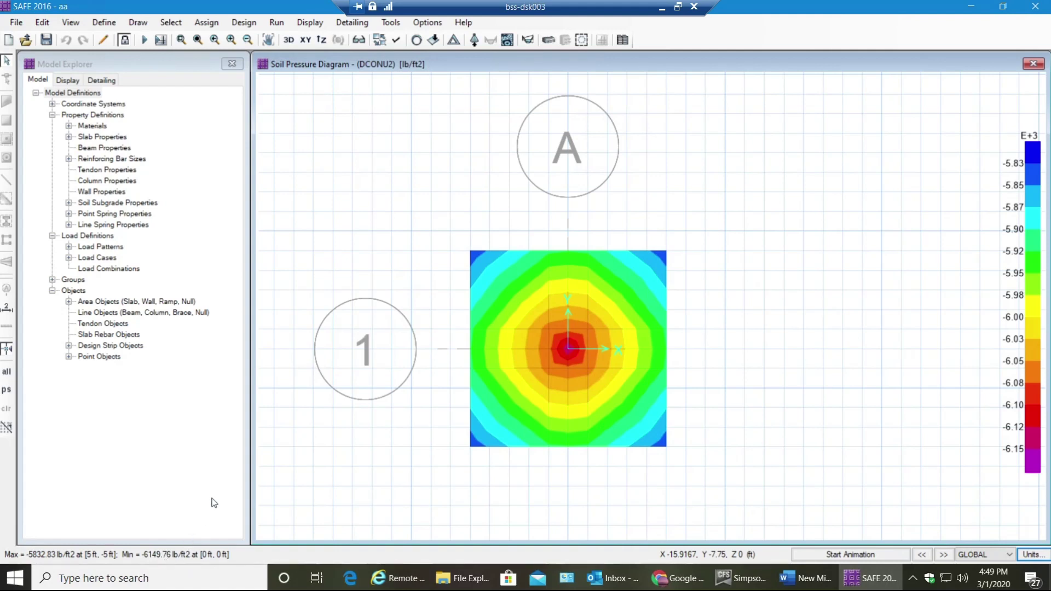
mouse_move(484, 303)
mouse_move(514, 272)
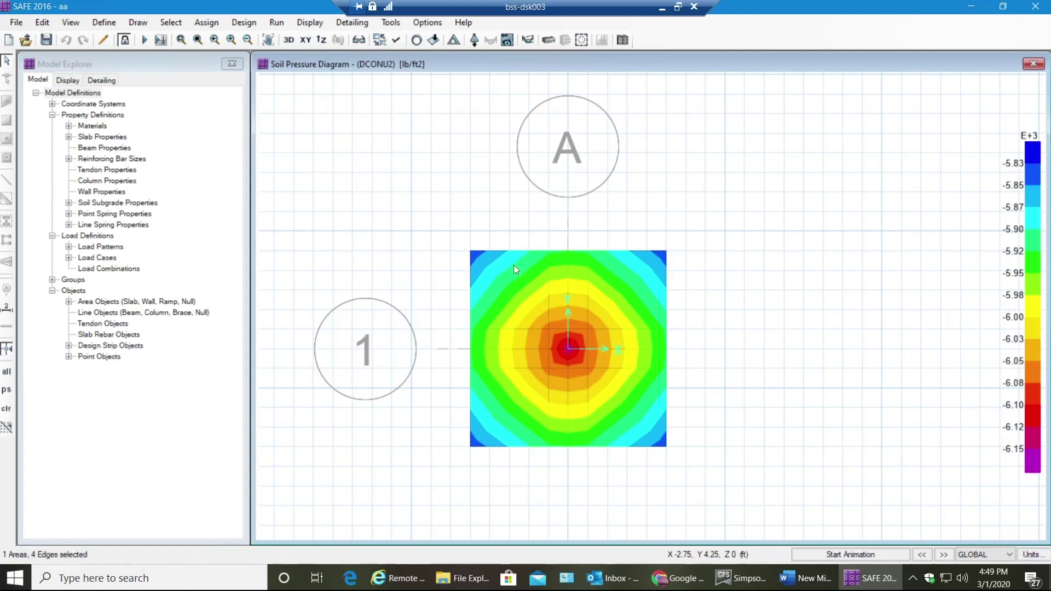
left_click(105, 23)
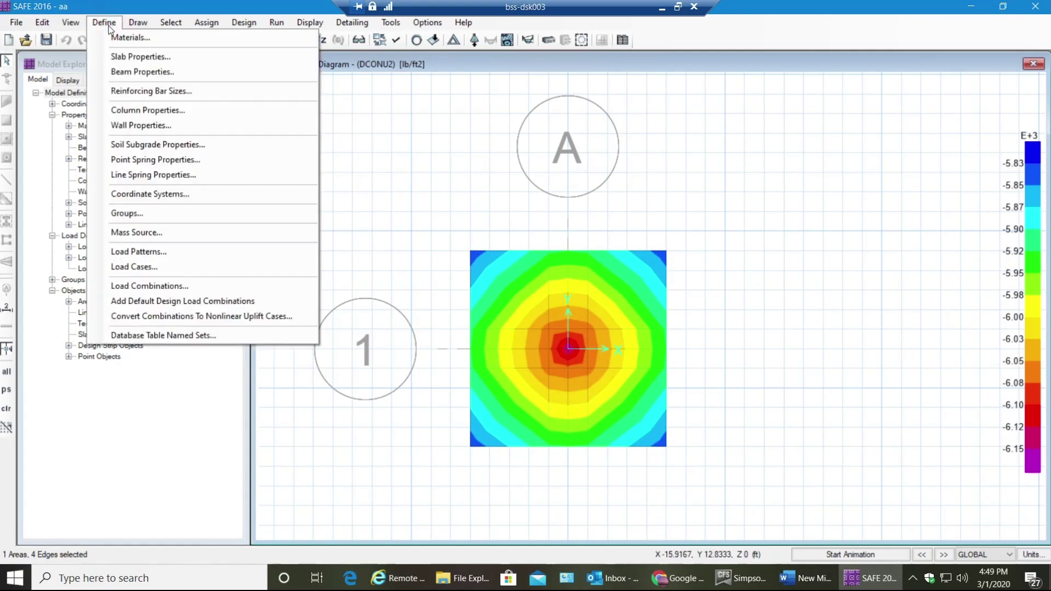
- Unlock the model, discarding the analysis results
left_click(375, 195)
left_click(124, 40)
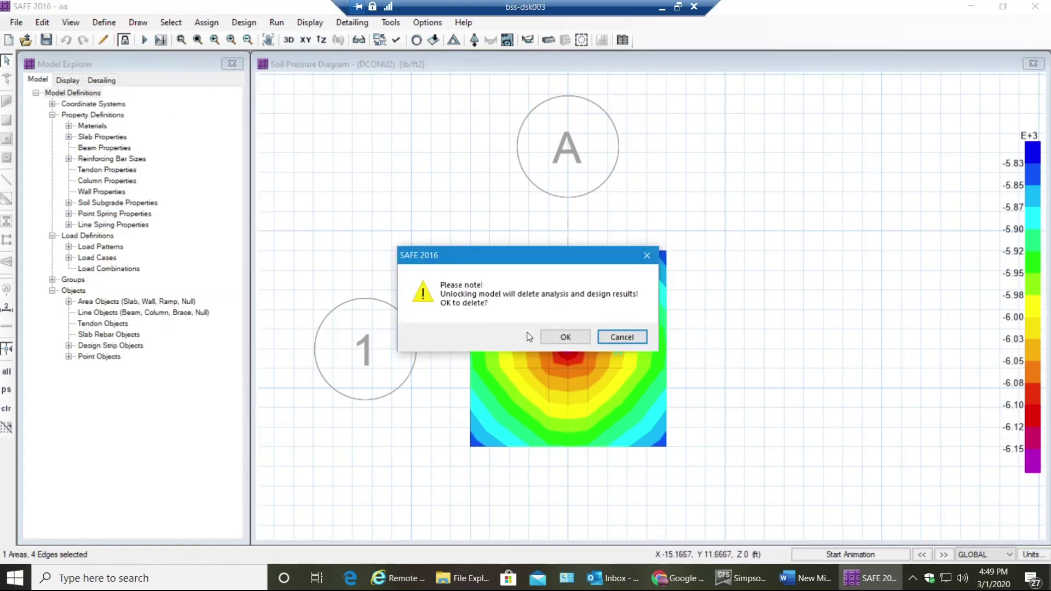
left_click(562, 337)
- Set the FOOTING slab property thickness to 2.5 ft
left_click(104, 23)
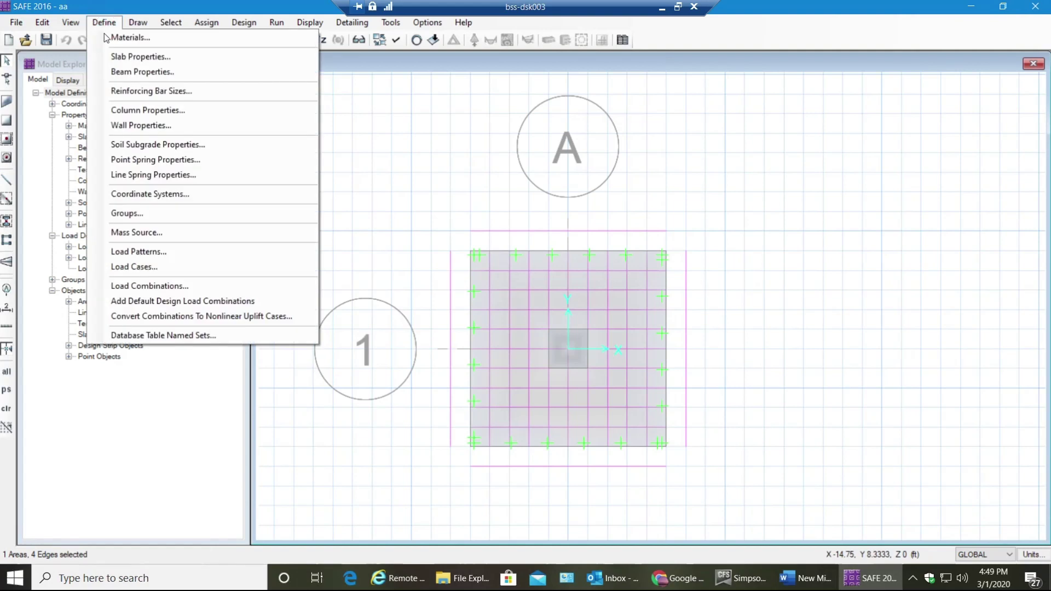
left_click(182, 57)
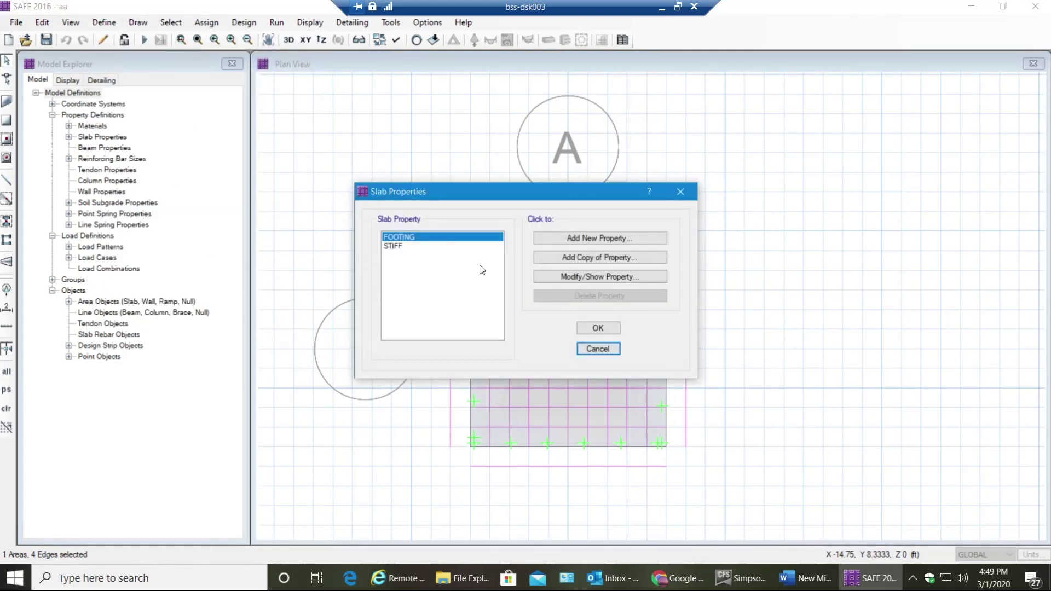
left_click(596, 277)
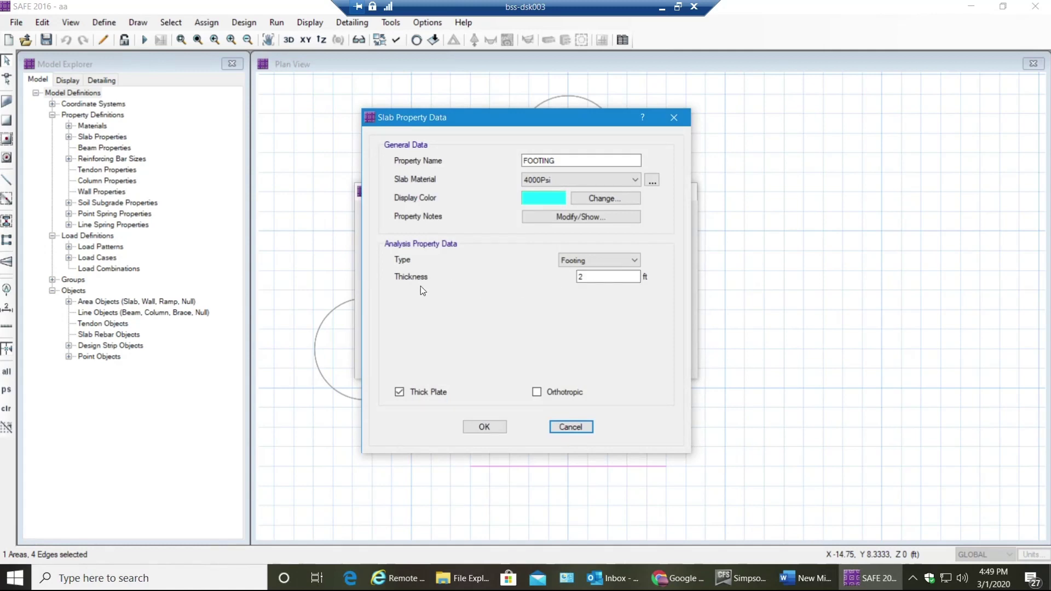
left_click_drag(591, 276, 533, 273)
type("2.5")
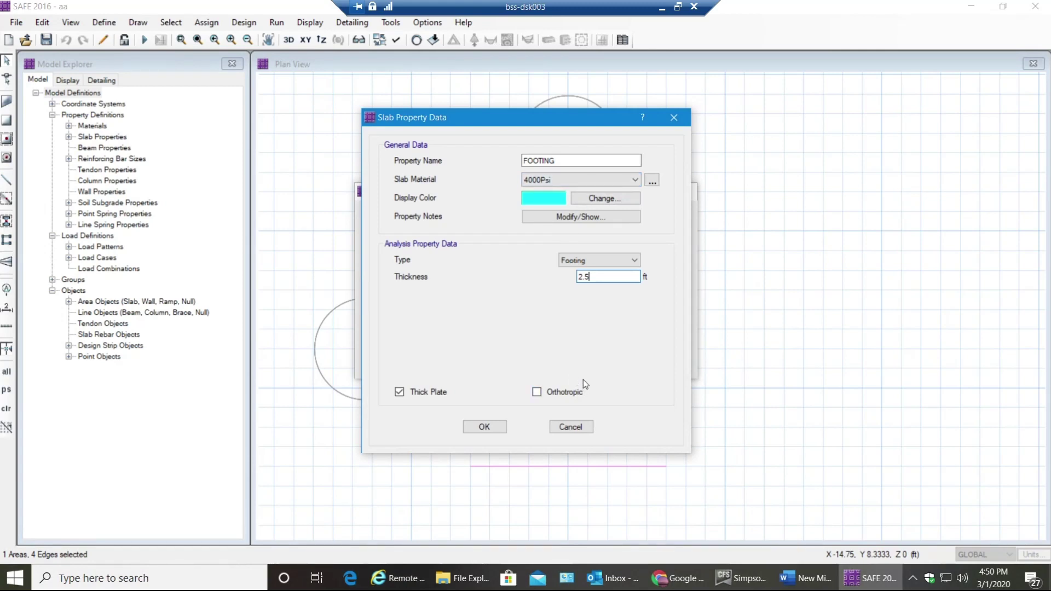
left_click(491, 426)
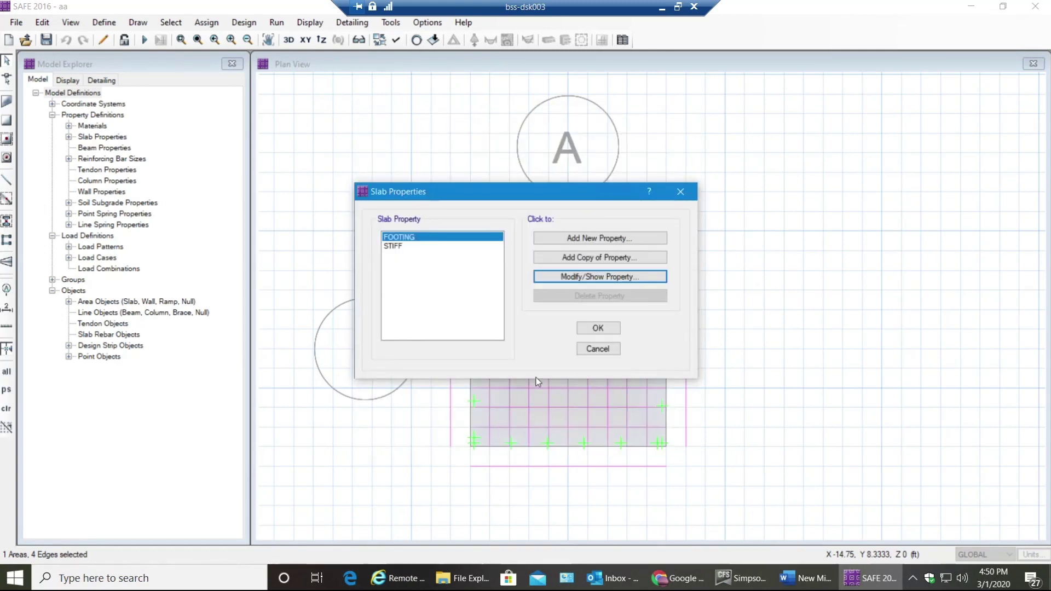
left_click(595, 329)
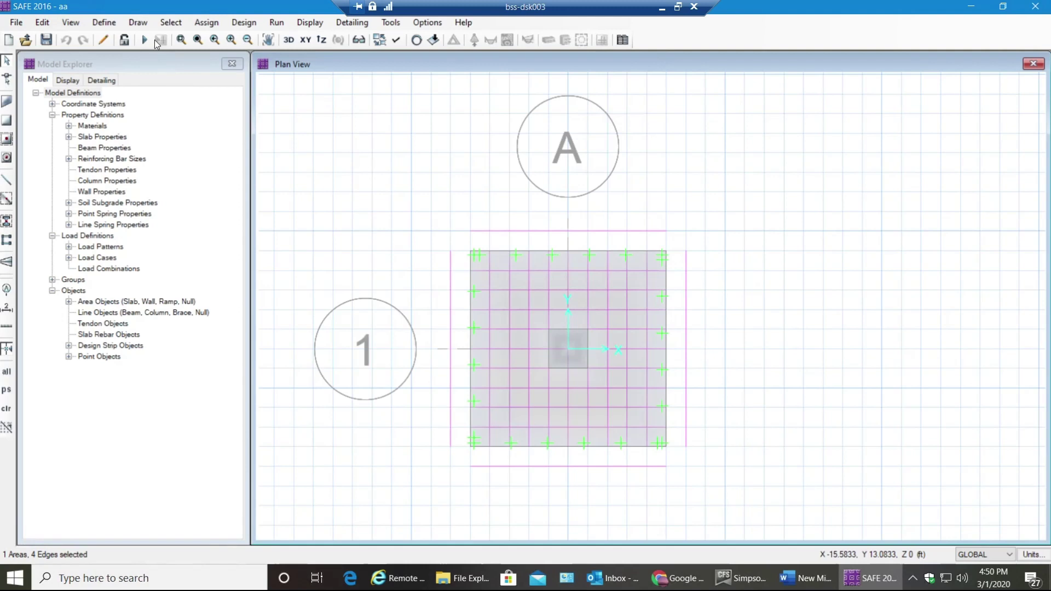
left_click(145, 41)
- Plot DCONU2 soil pressures for the 2.5 ft footing, -5977.21 to -6191.25 lb/ft2
left_click(583, 335)
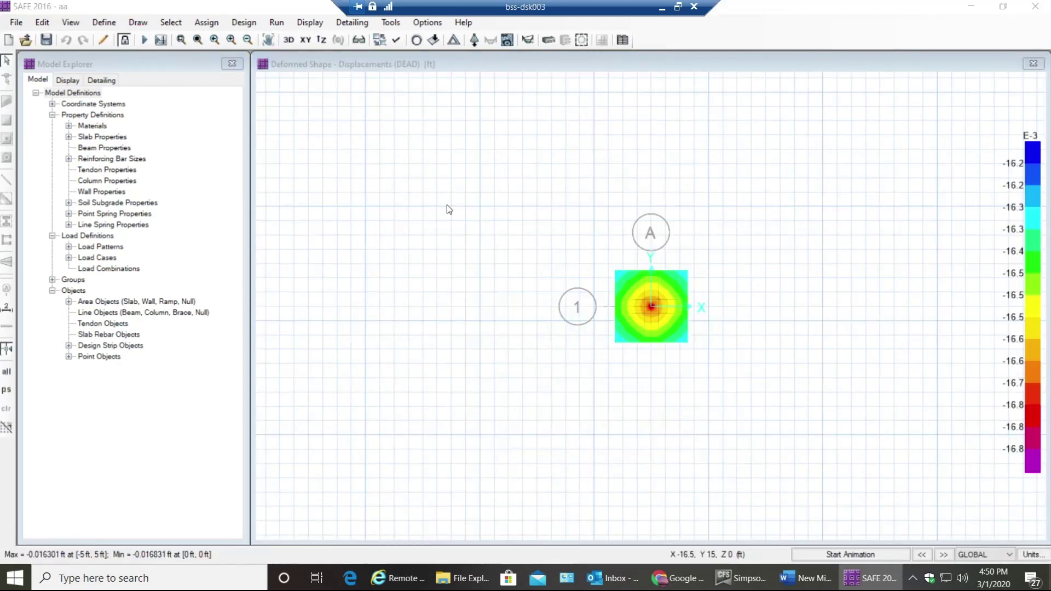
scroll(707, 306, "up", 3)
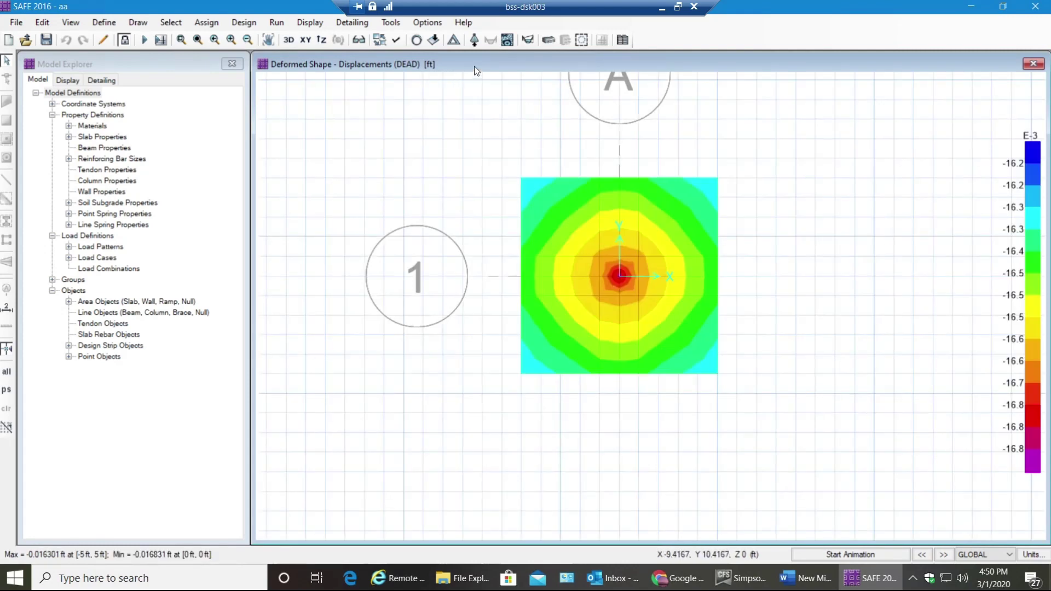
left_click(475, 42)
left_click_drag(501, 87, 225, 70)
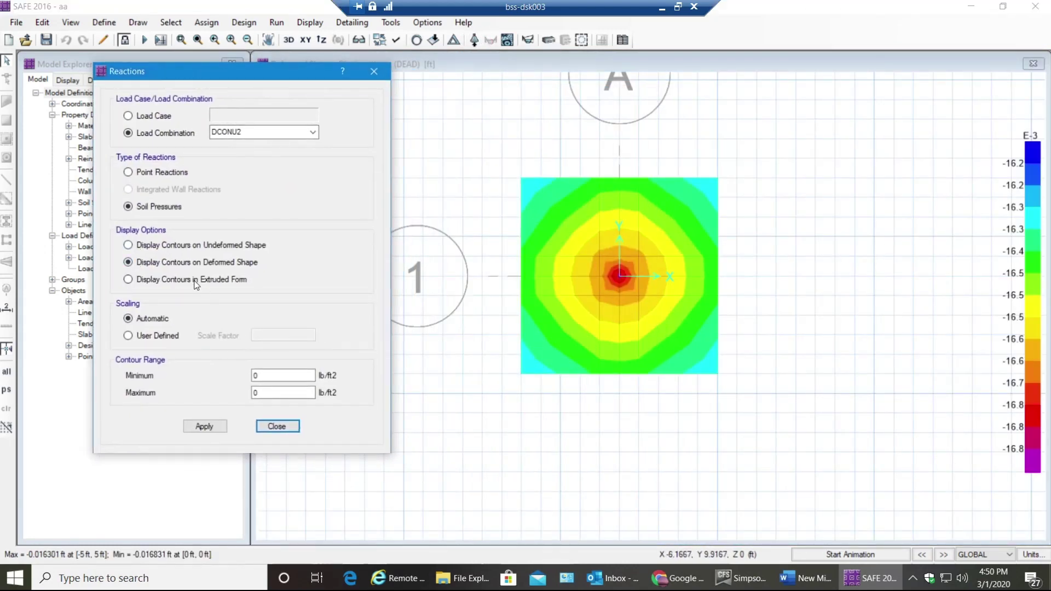
left_click(212, 430)
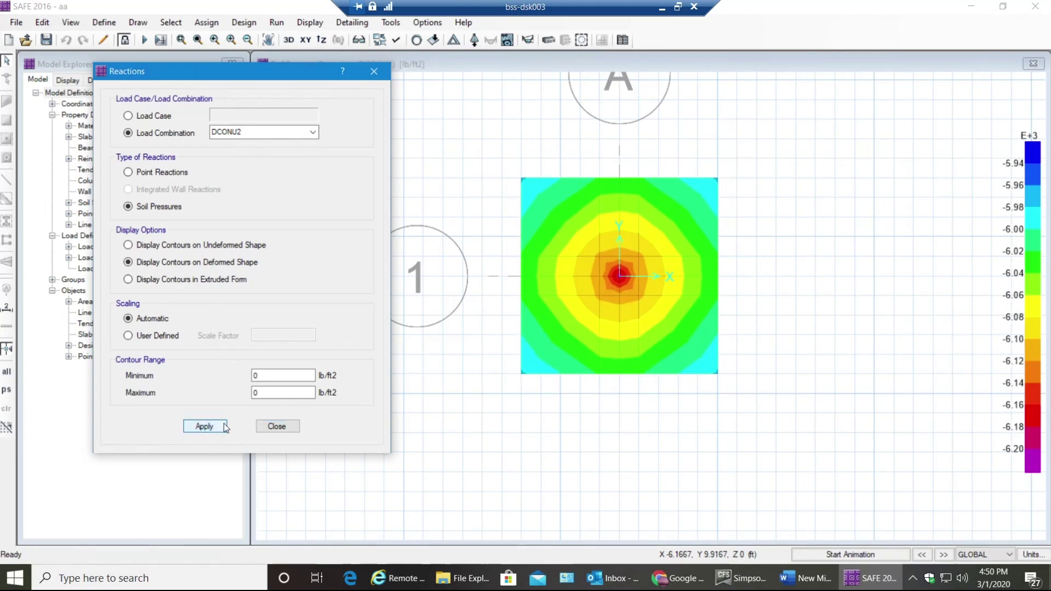
left_click(277, 427)
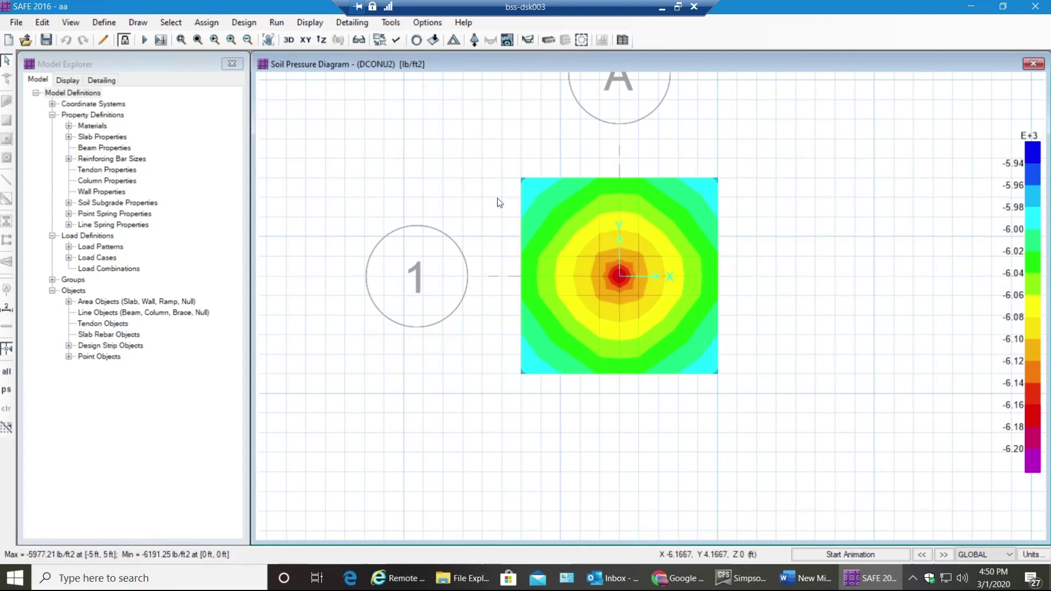
- Unlock the model and recentre the footing in the plan view
left_click(123, 40)
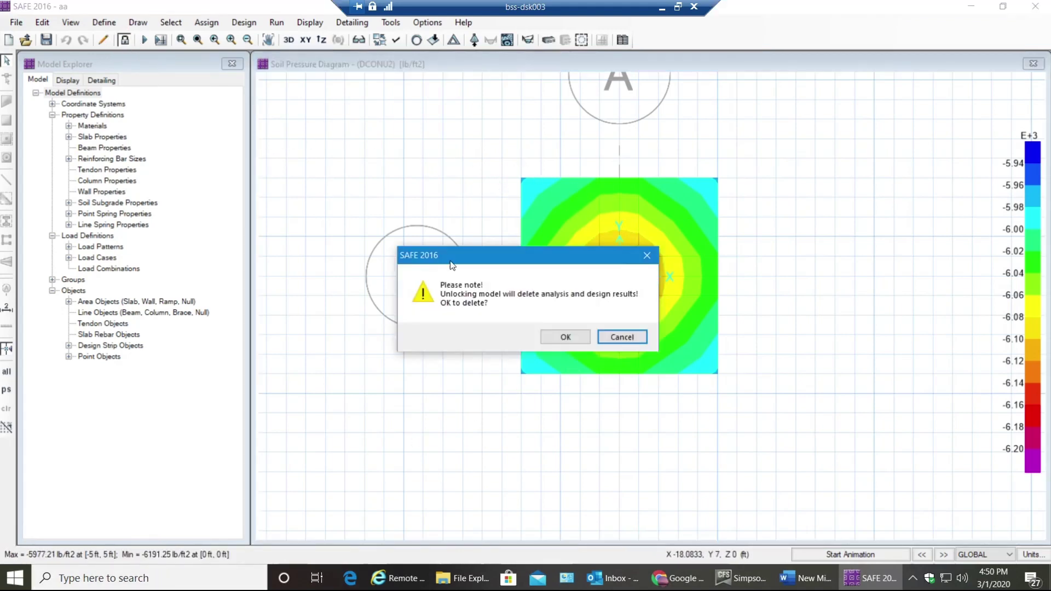
left_click(564, 335)
scroll(652, 273, "up", 1)
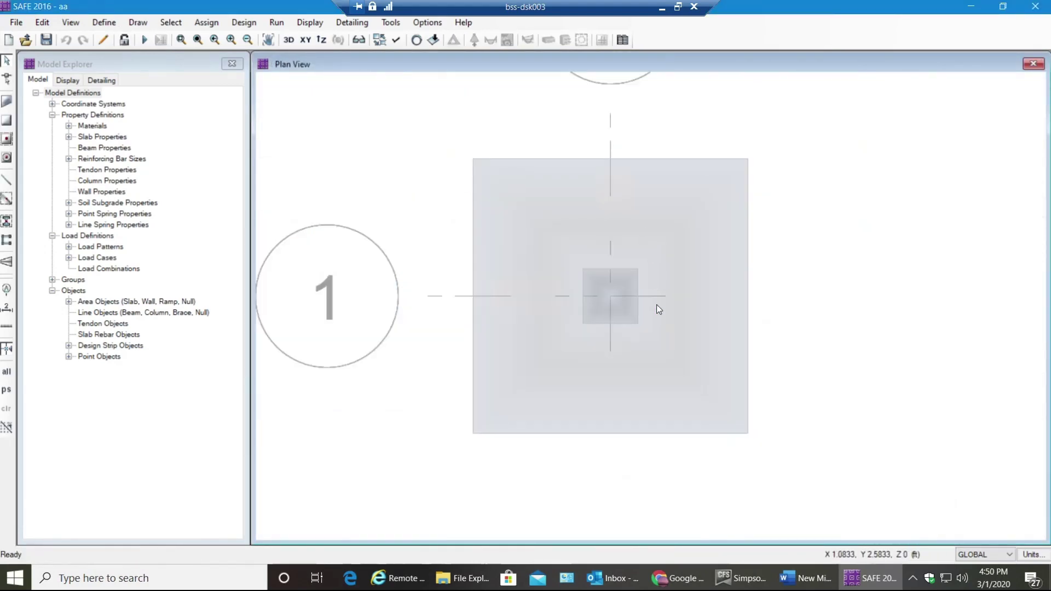
scroll(630, 375, "down", 1)
middle_click_drag(620, 379, 552, 364)
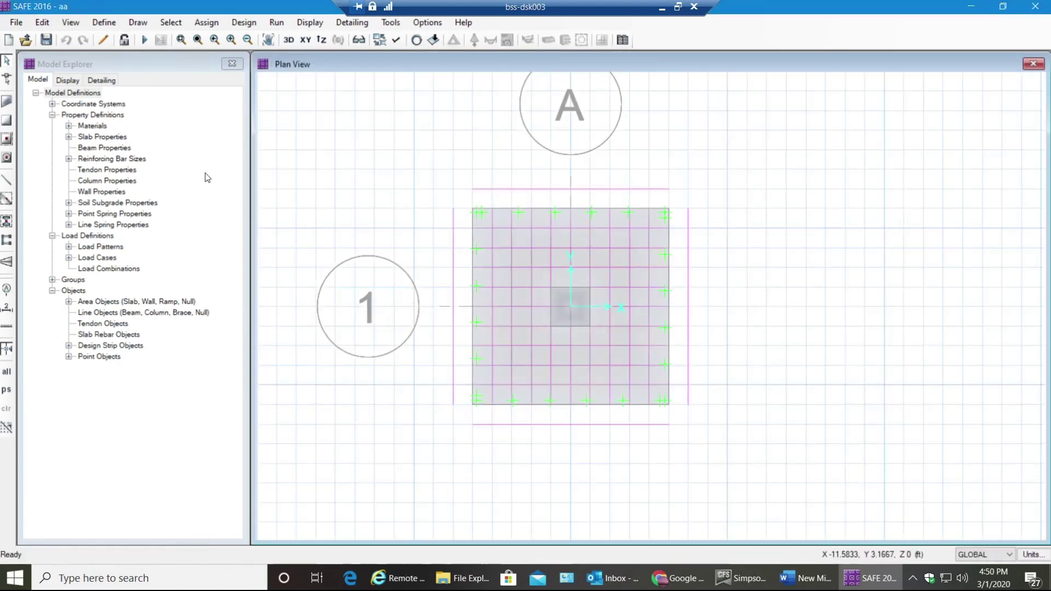
- Reshape the footing slab, adjusting its top corners and pulling the right edge outward
left_click(8, 80)
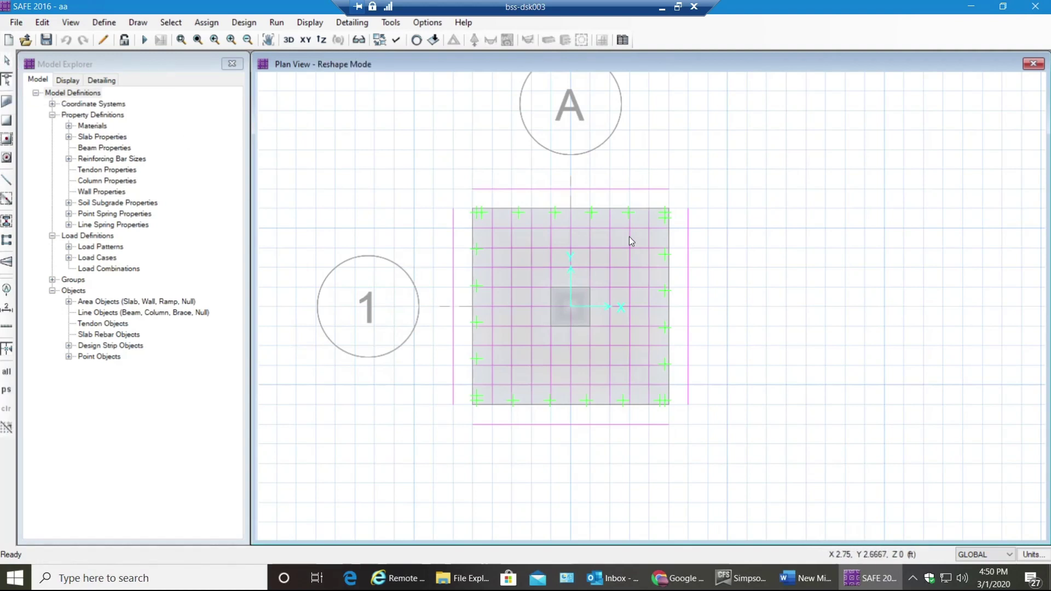
left_click(616, 225)
scroll(458, 200, "up", 2)
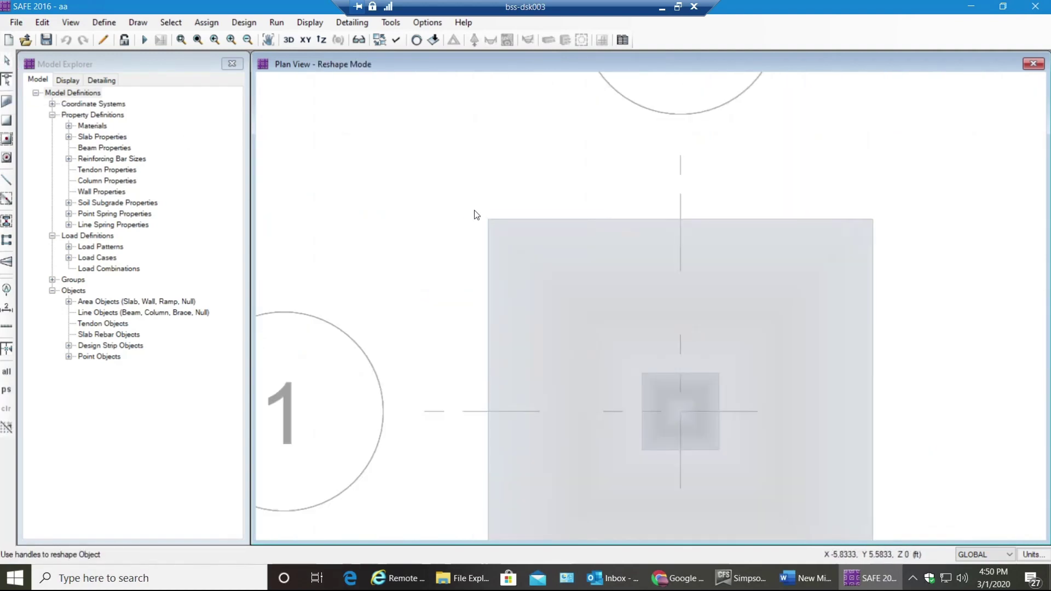
left_click_drag(489, 221, 489, 181)
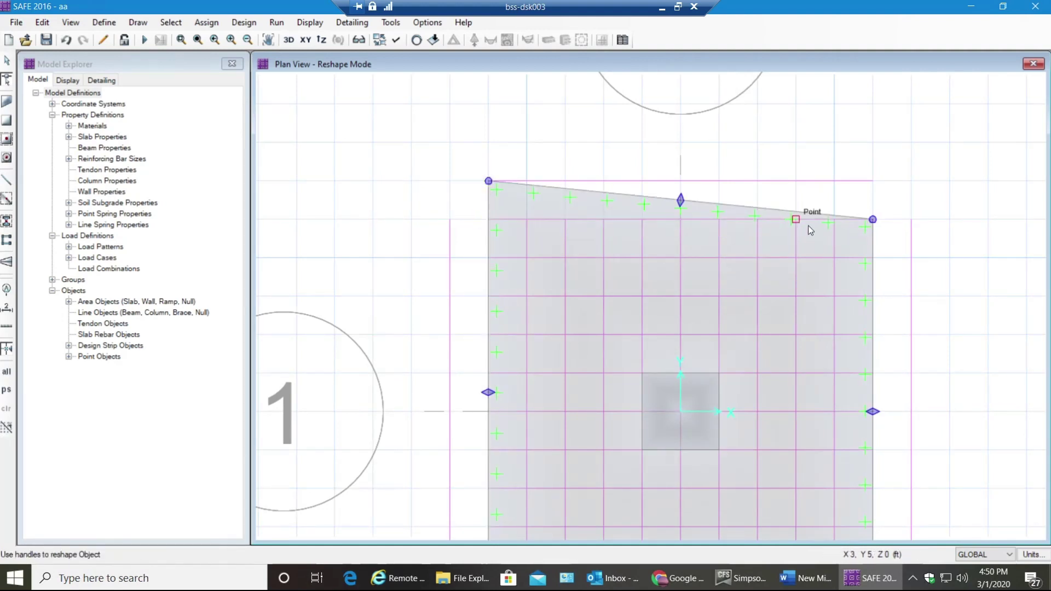
left_click_drag(872, 220, 873, 180)
scroll(750, 150, "down", 1)
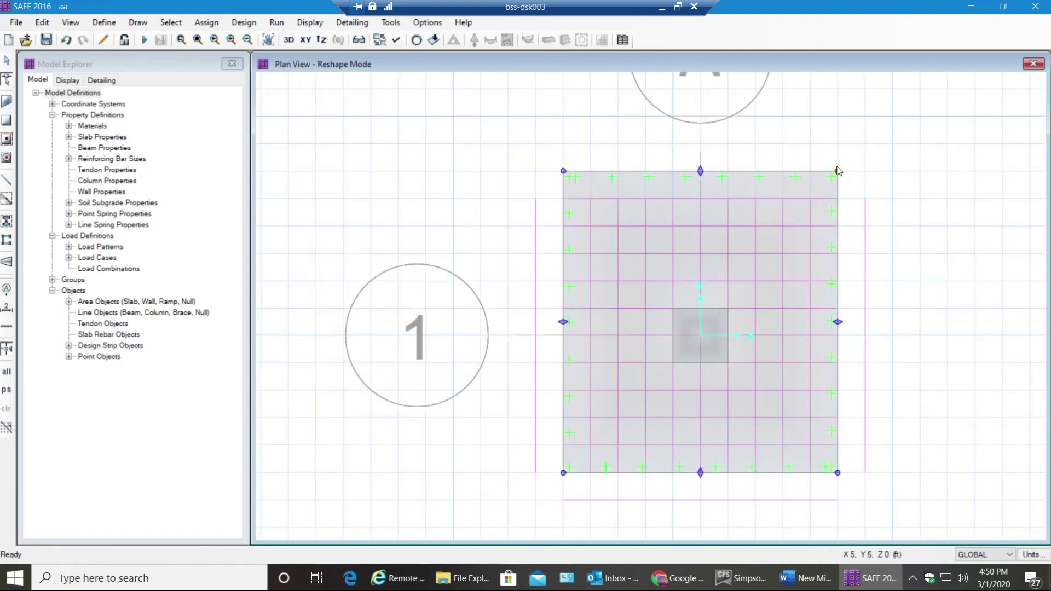
mouse_move(837, 172)
left_mouse_down()
mouse_move(869, 174)
mouse_move(836, 173)
left_mouse_up()
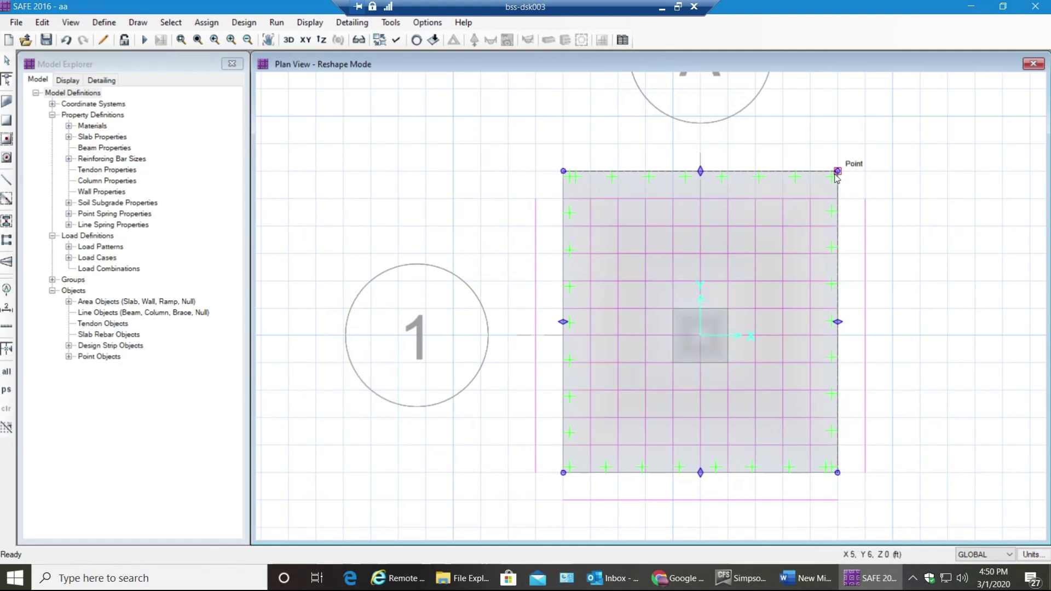
scroll(868, 172, "up", 3)
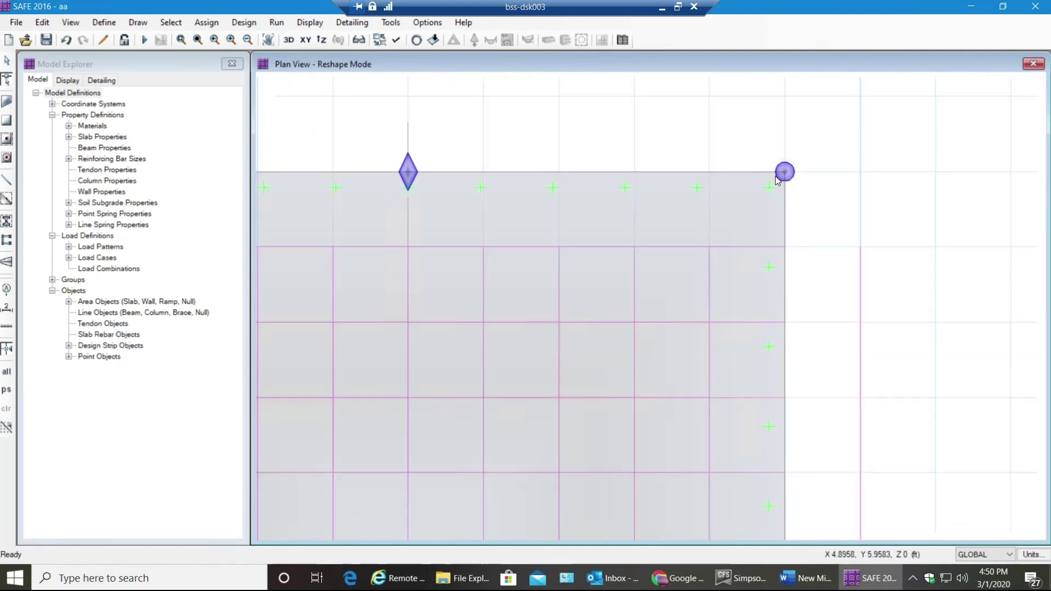
mouse_move(787, 175)
left_mouse_down()
mouse_move(862, 174)
mouse_move(788, 171)
left_mouse_up()
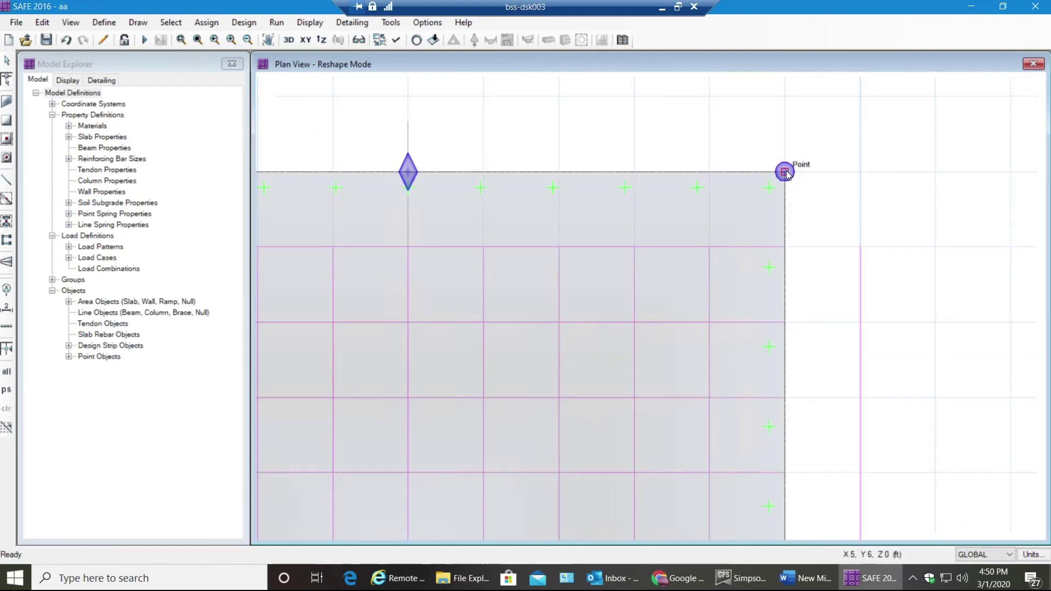
scroll(772, 158, "down", 3)
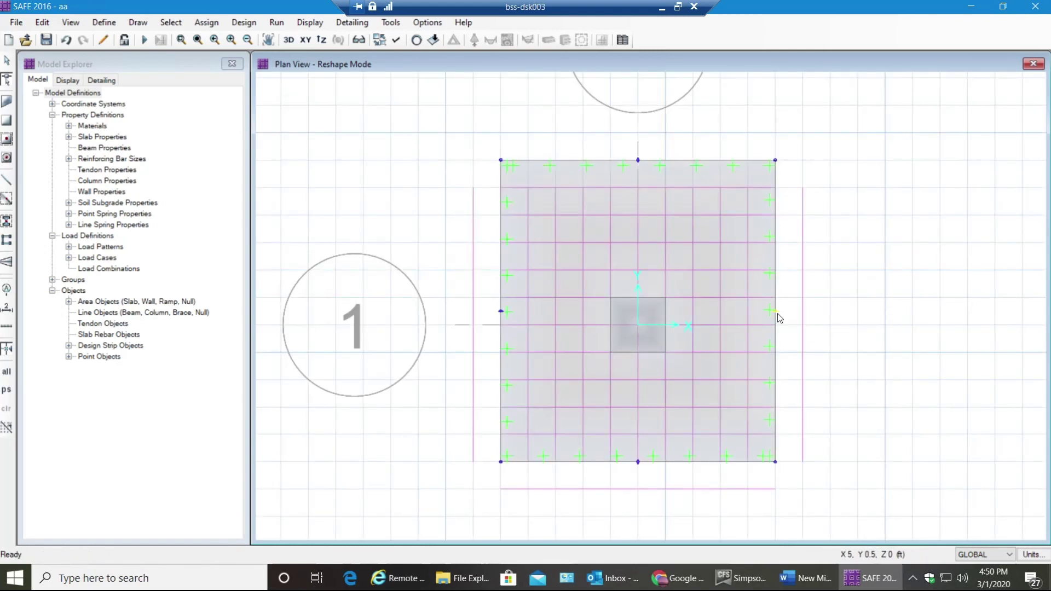
left_click_drag(774, 310, 802, 312)
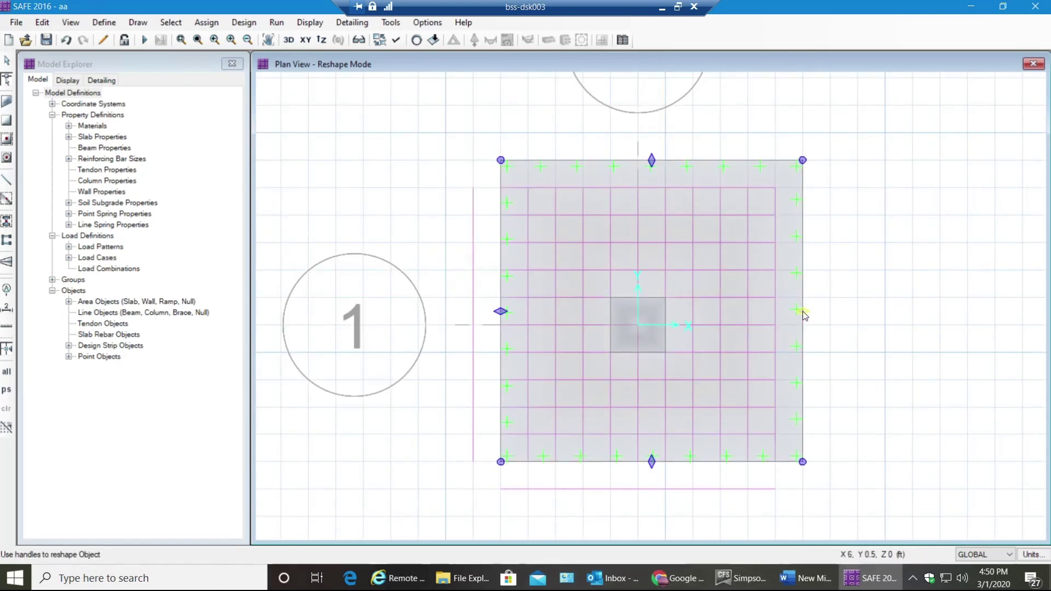
- Extend the slab's left edge outward and its bottom edge downward by about 1 ft
left_click_drag(502, 313, 473, 312)
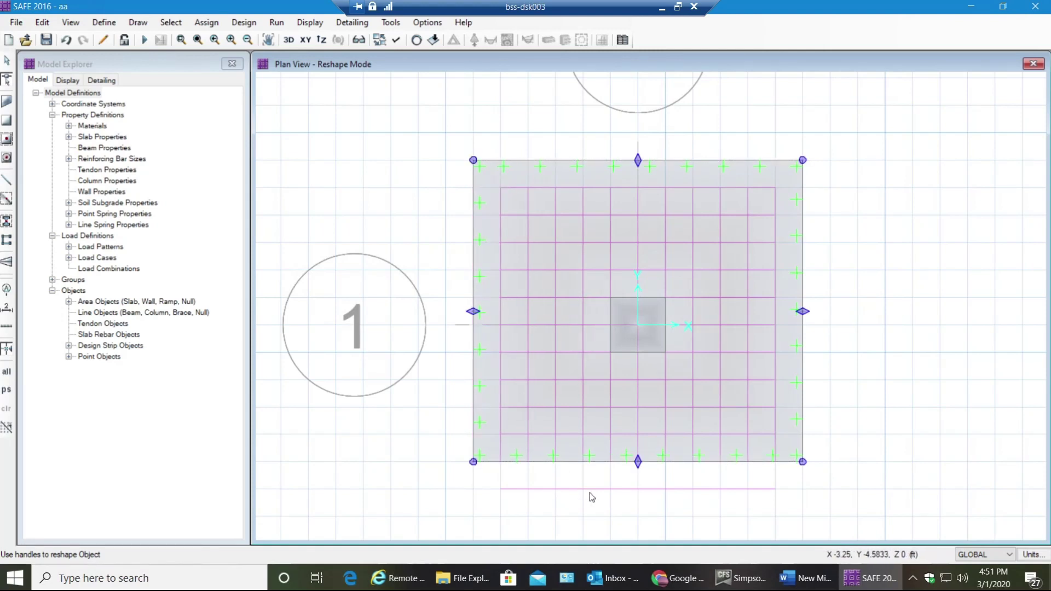
scroll(624, 499, "up", 4)
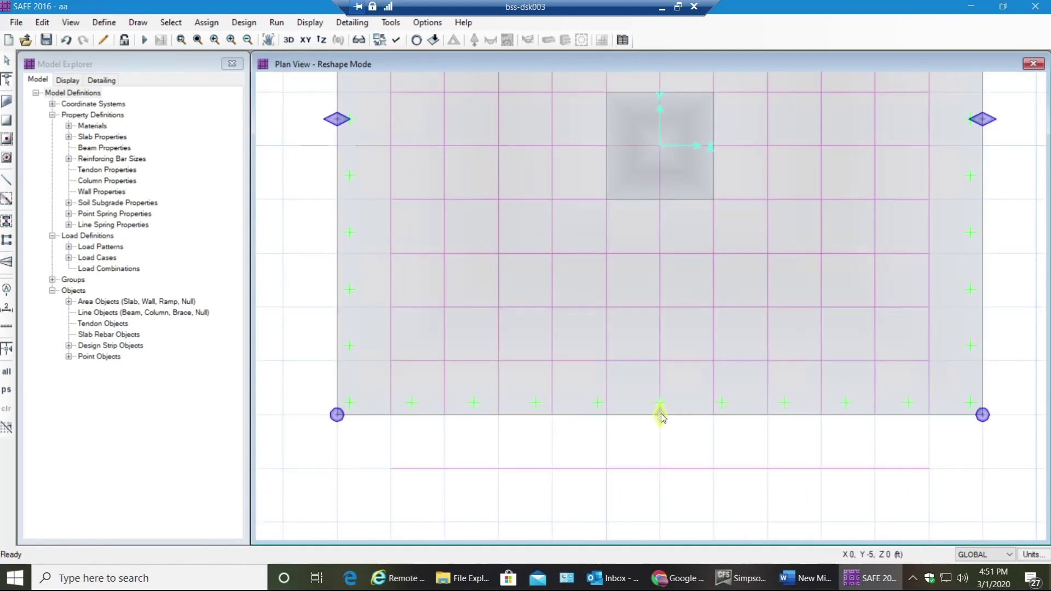
left_click_drag(659, 416, 660, 468)
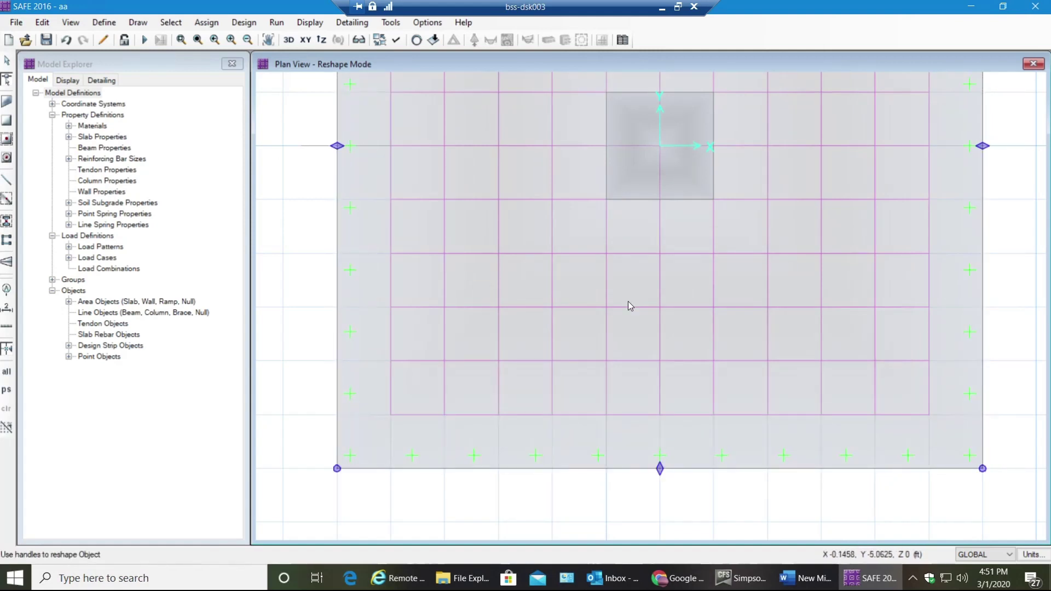
scroll(626, 297, "down", 2)
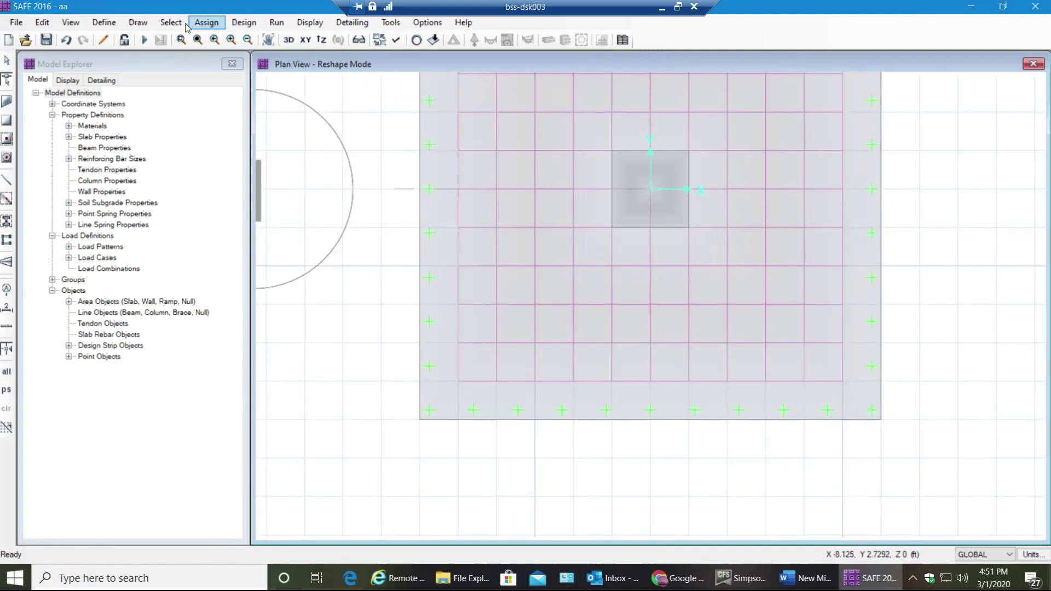
- Draw a 1.0208 ft dimension line at the slab's bottom-left edge
left_click(149, 22)
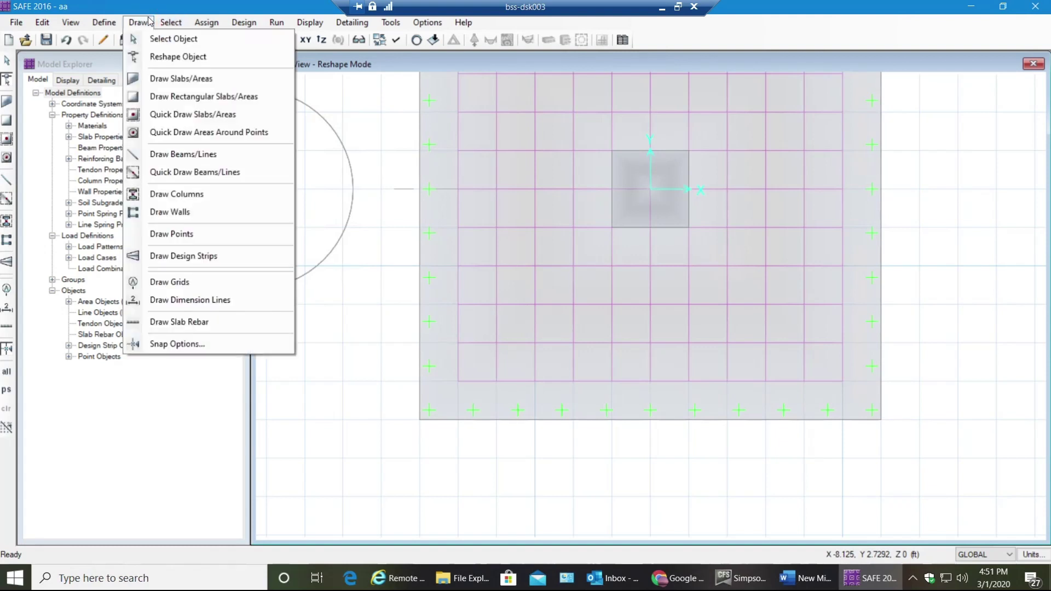
left_click(217, 300)
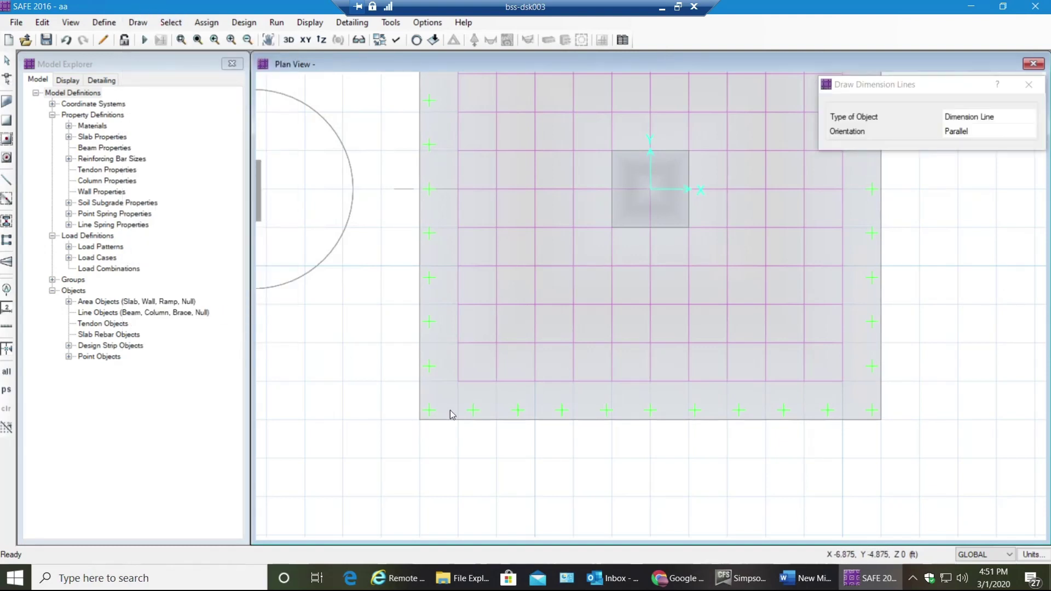
left_click(497, 382)
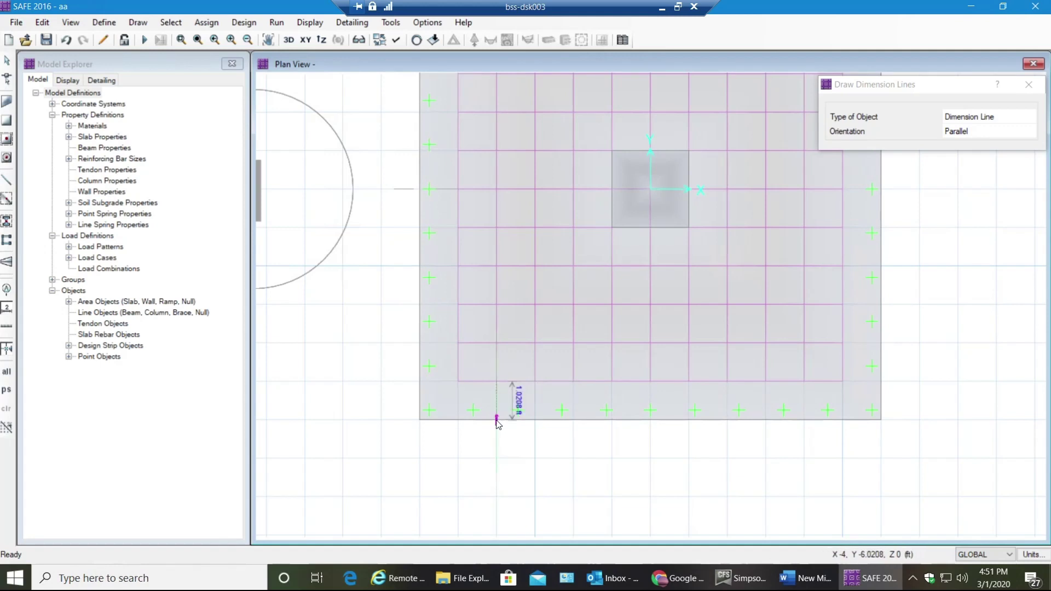
left_click(499, 424)
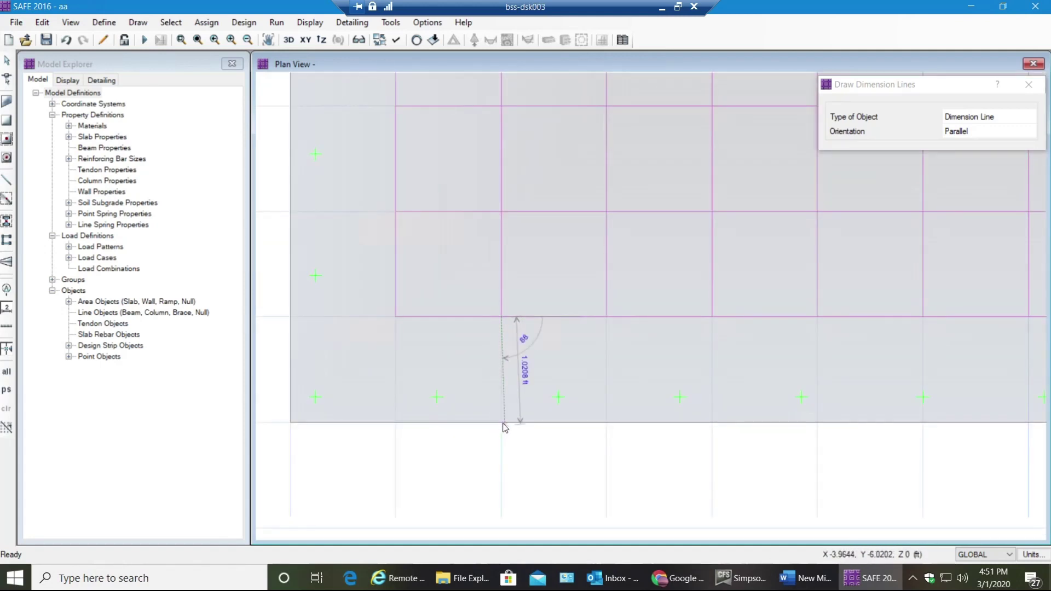
left_click(499, 425)
- Rerun the analysis on the enlarged footing, dismissing the error message
scroll(486, 370, "down", 2)
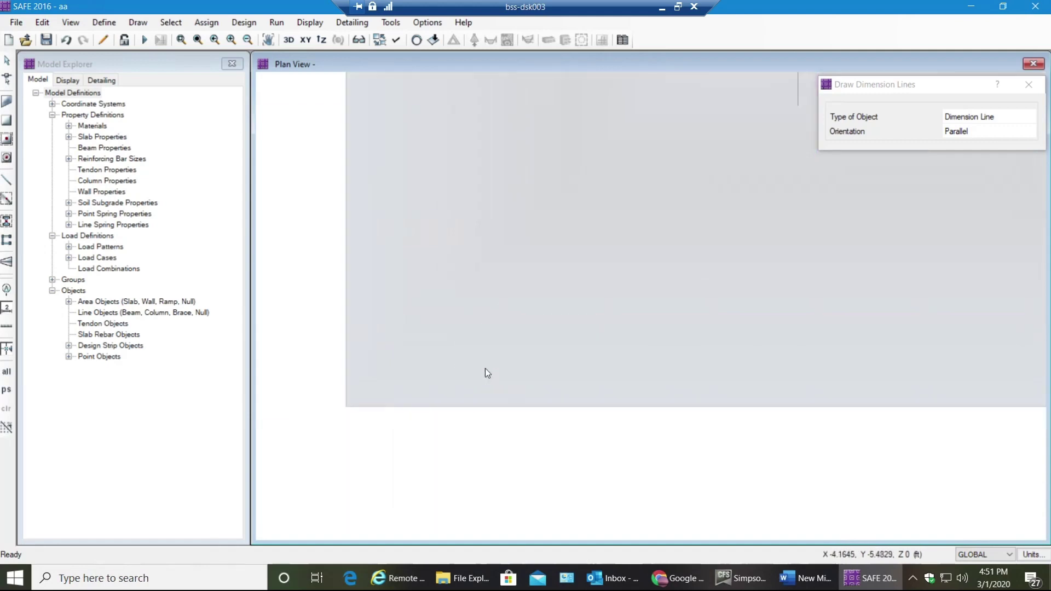
scroll(335, 384, "up", 1)
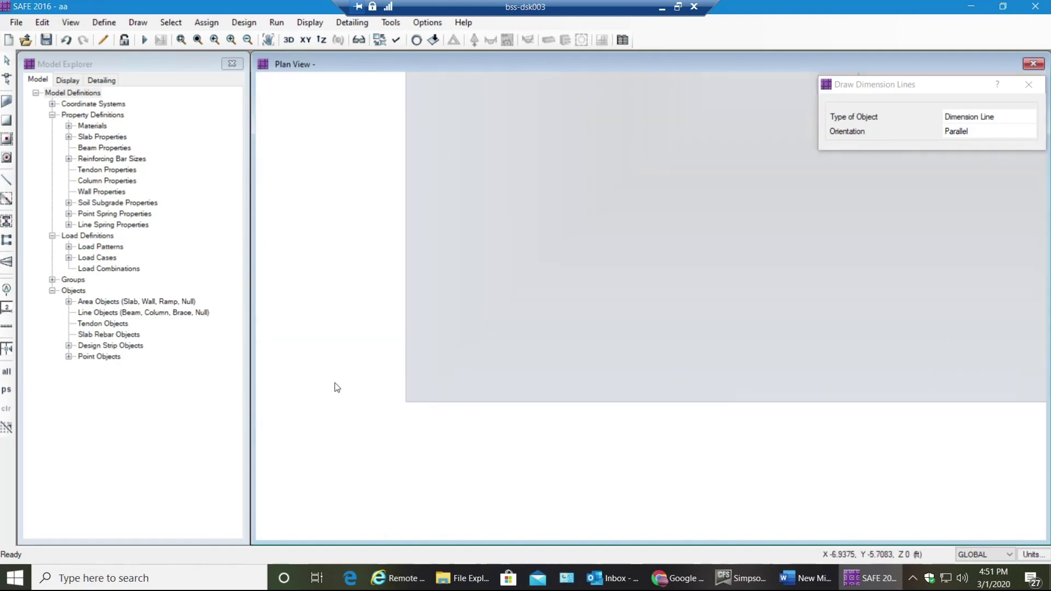
scroll(485, 372, "down", 3)
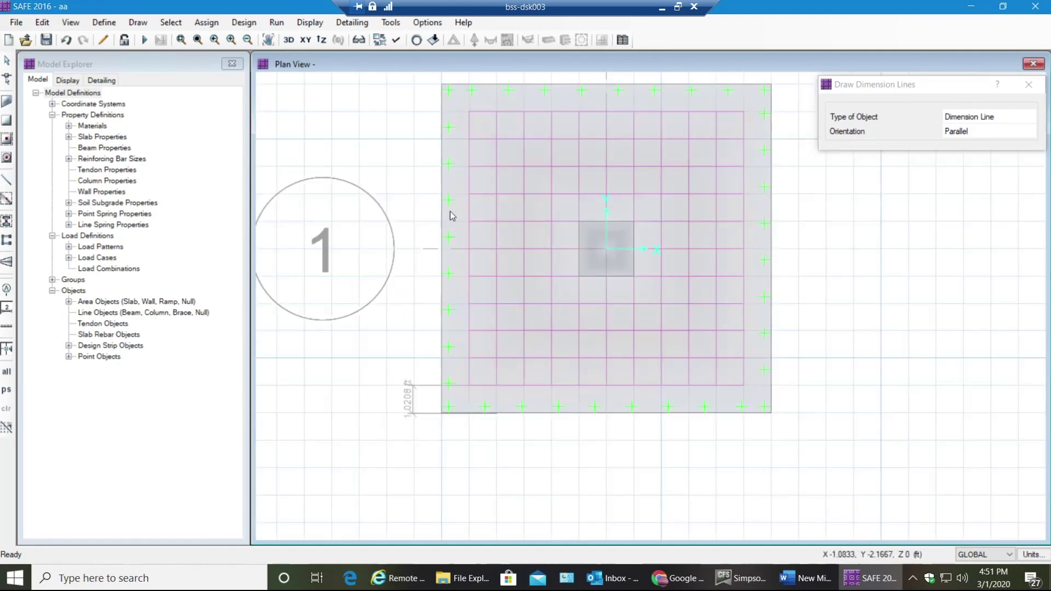
left_click(144, 40)
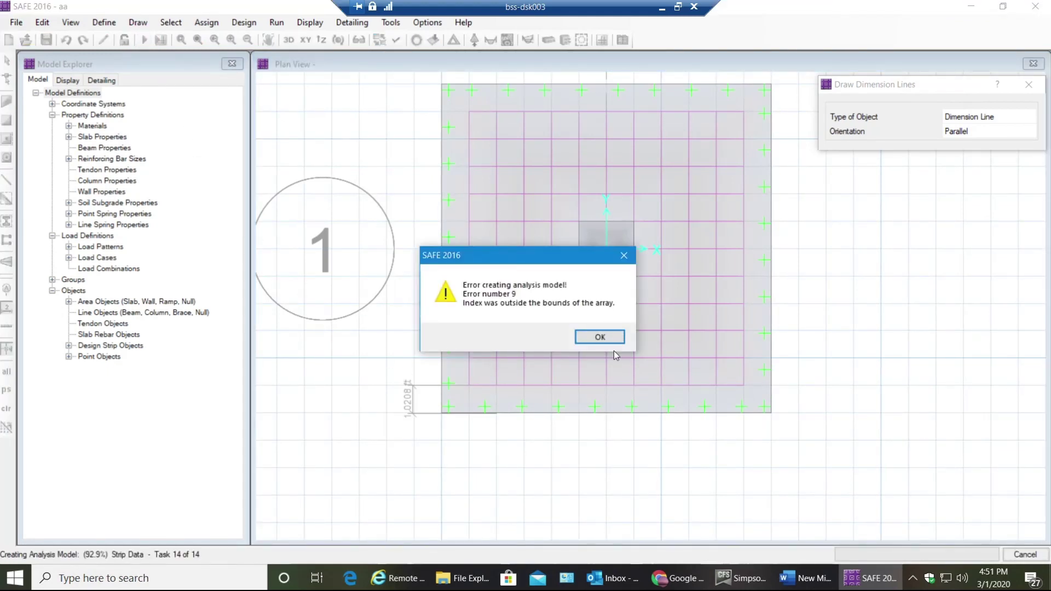
left_click(599, 338)
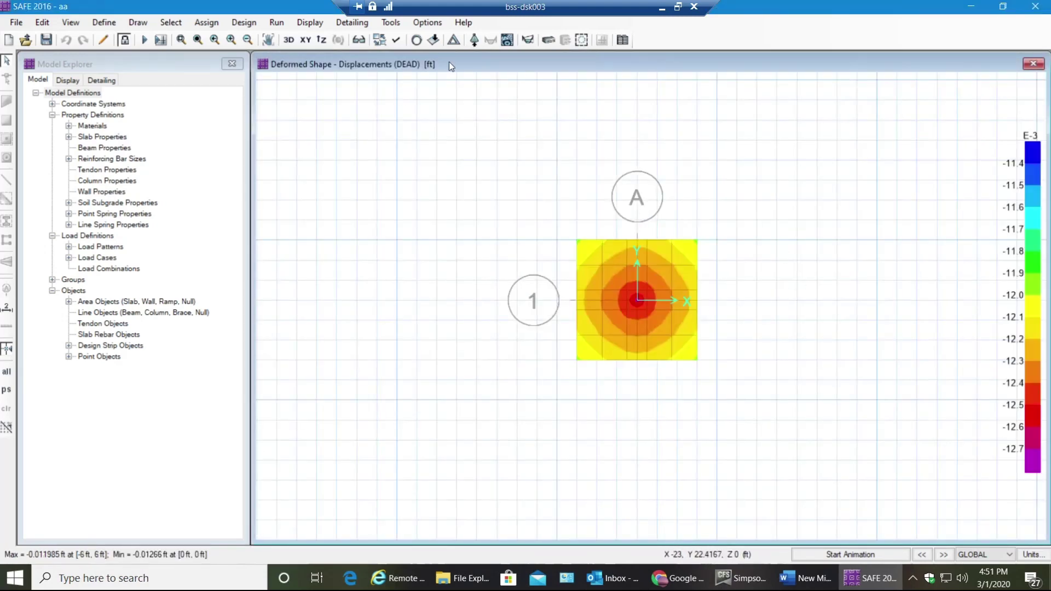
- Display DCONU2 soil pressure contours beneath the enlarged footing
left_click(480, 40)
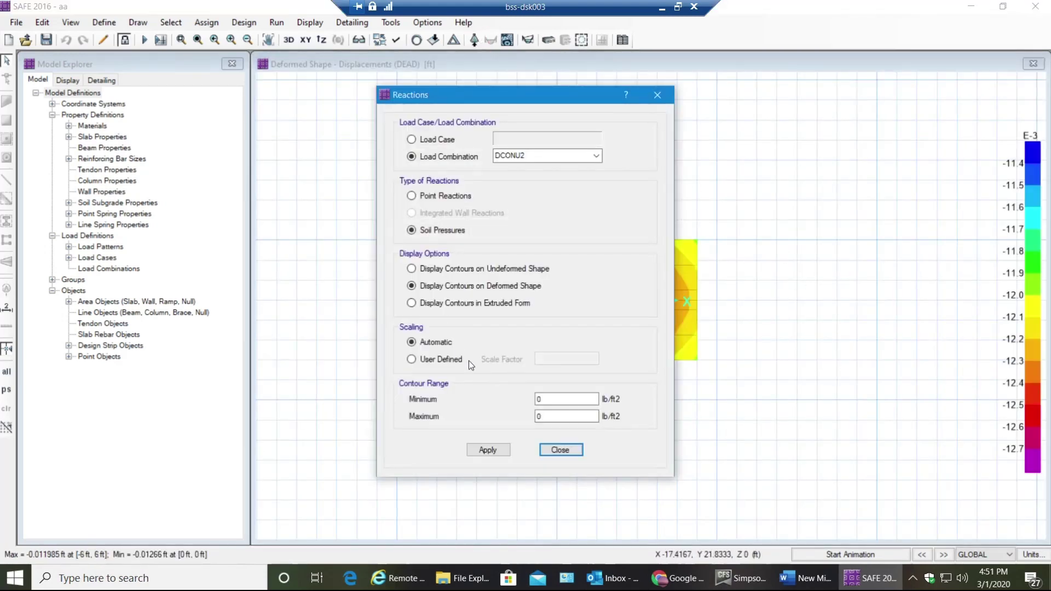
left_click(489, 450)
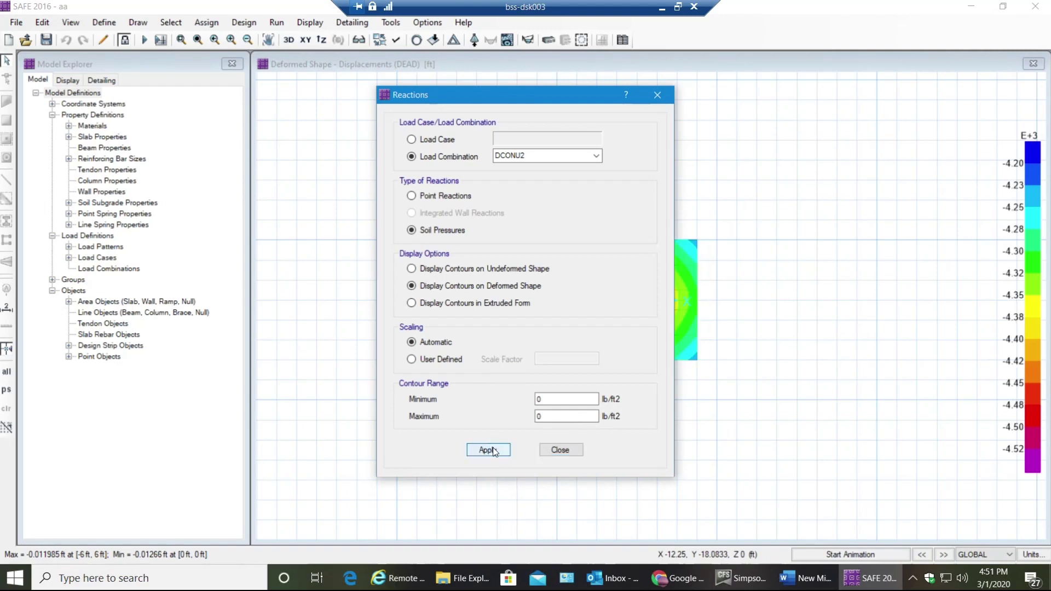
left_click(560, 450)
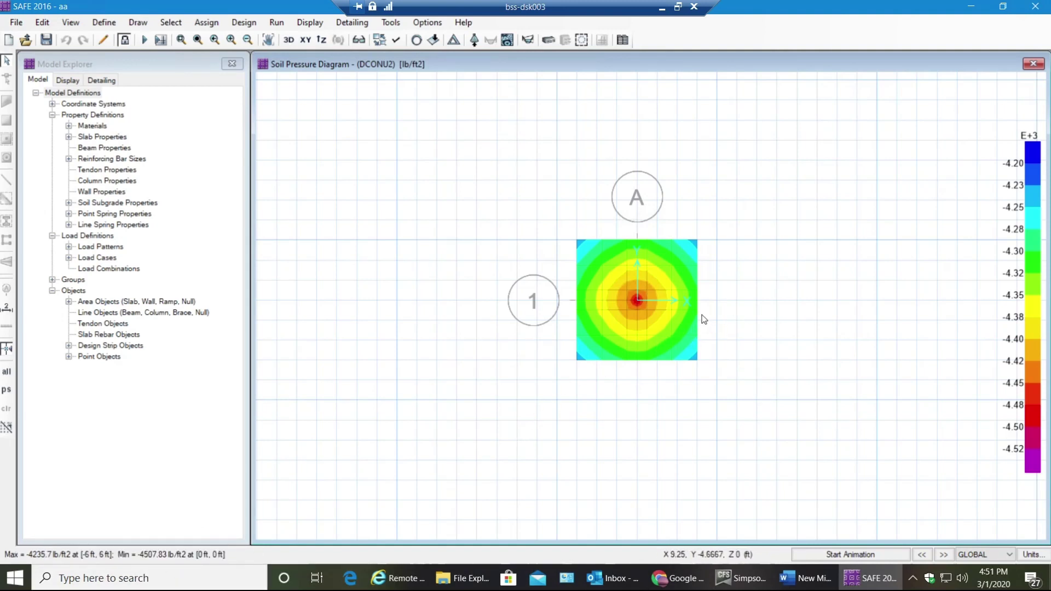
scroll(700, 315, "up", 1)
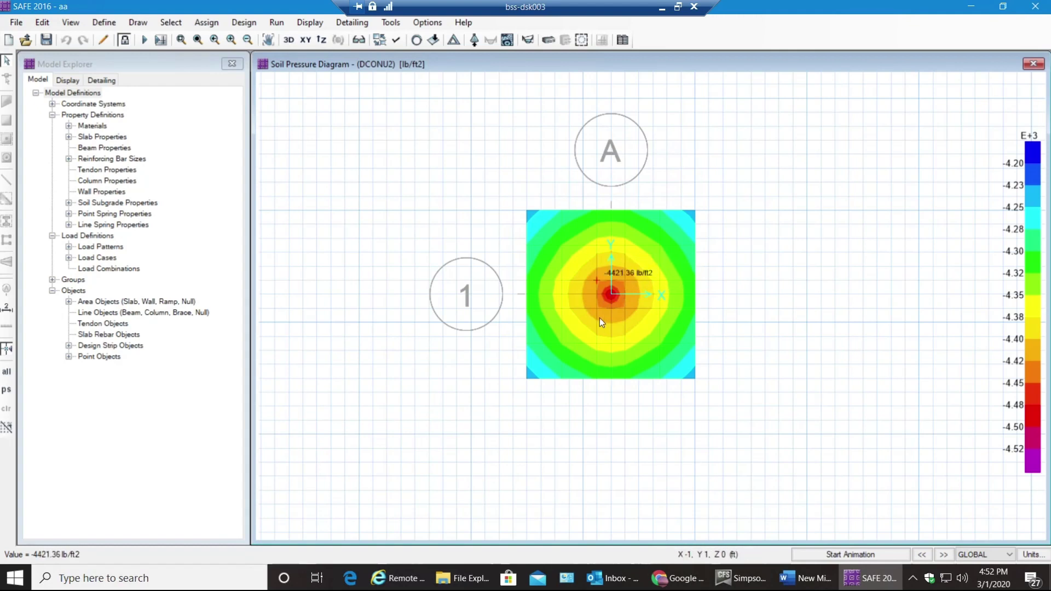
left_click(584, 41)
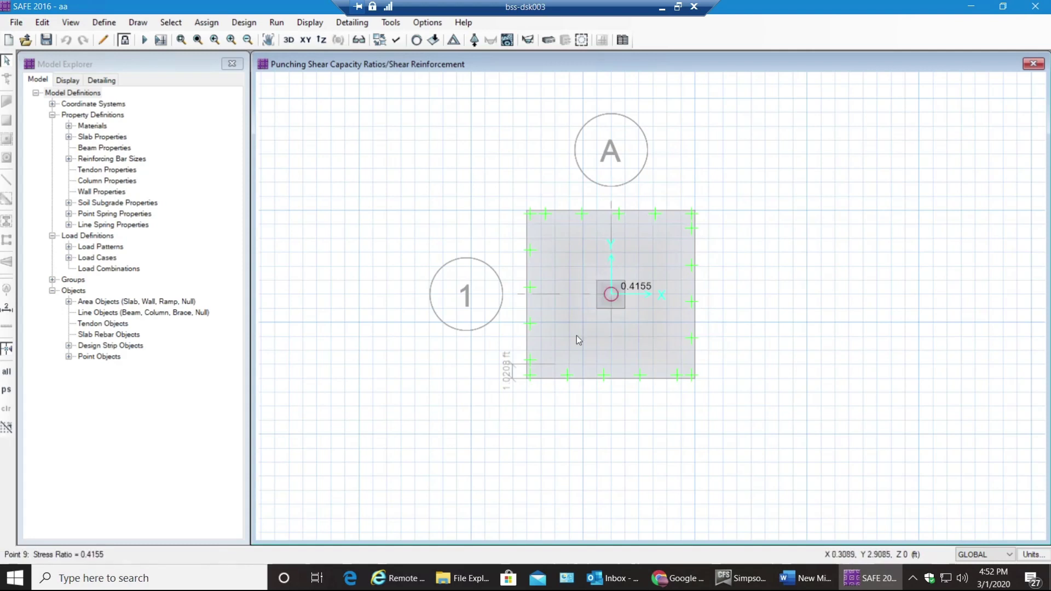
- Recentre the plan to inspect the 0.4155 punching shear ratio at the column
middle_click_drag(876, 411, 859, 400)
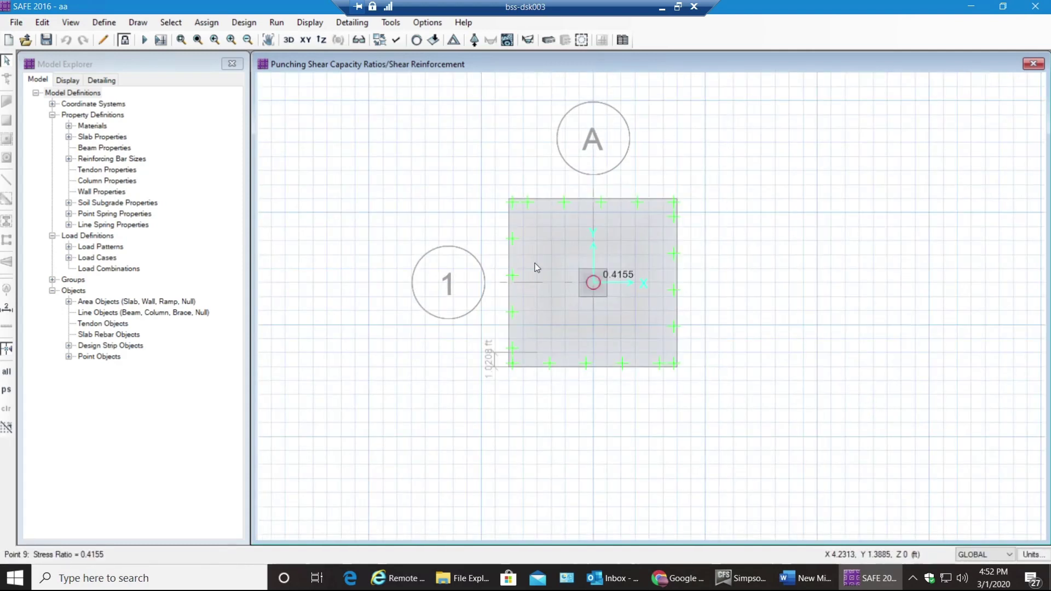
scroll(518, 302, "up", 1)
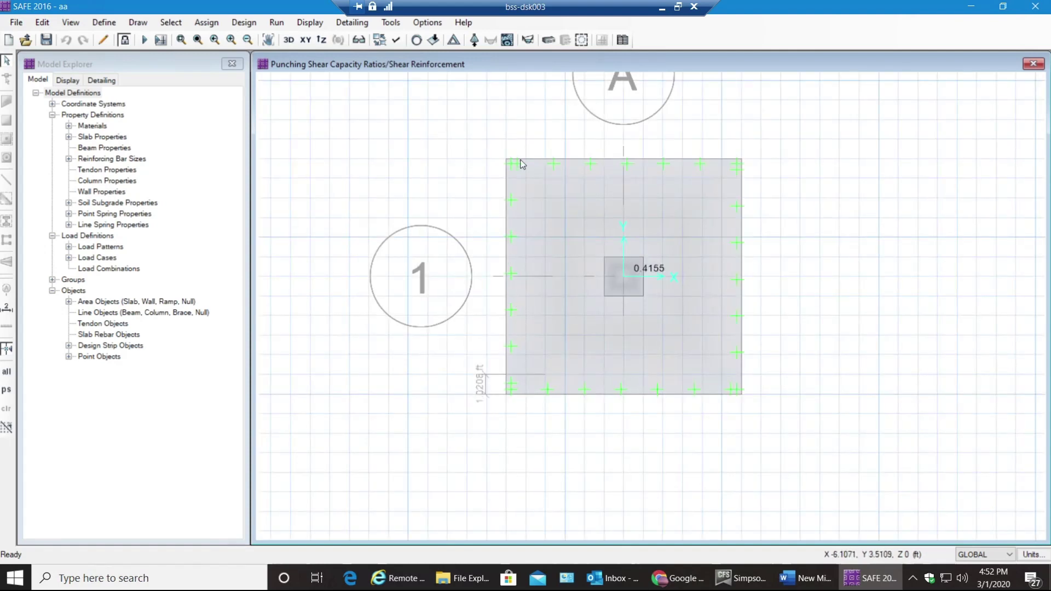
left_click(548, 41)
- Keep Strip Based design and add Layer B strips, controlling-station values and typical reinforcing, unfilled
left_click_drag(497, 88, 335, 97)
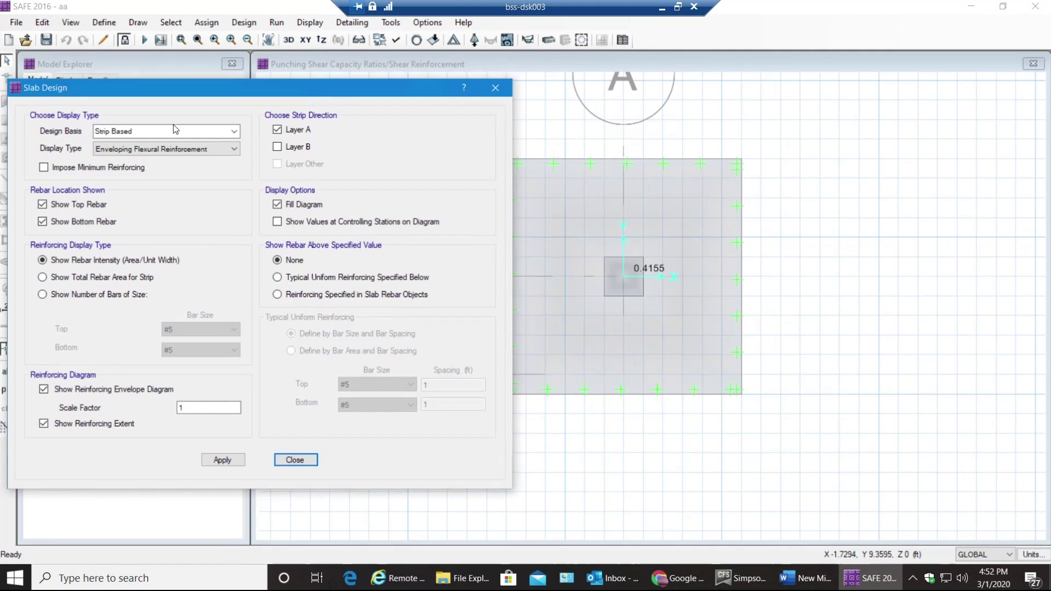
left_click(234, 132)
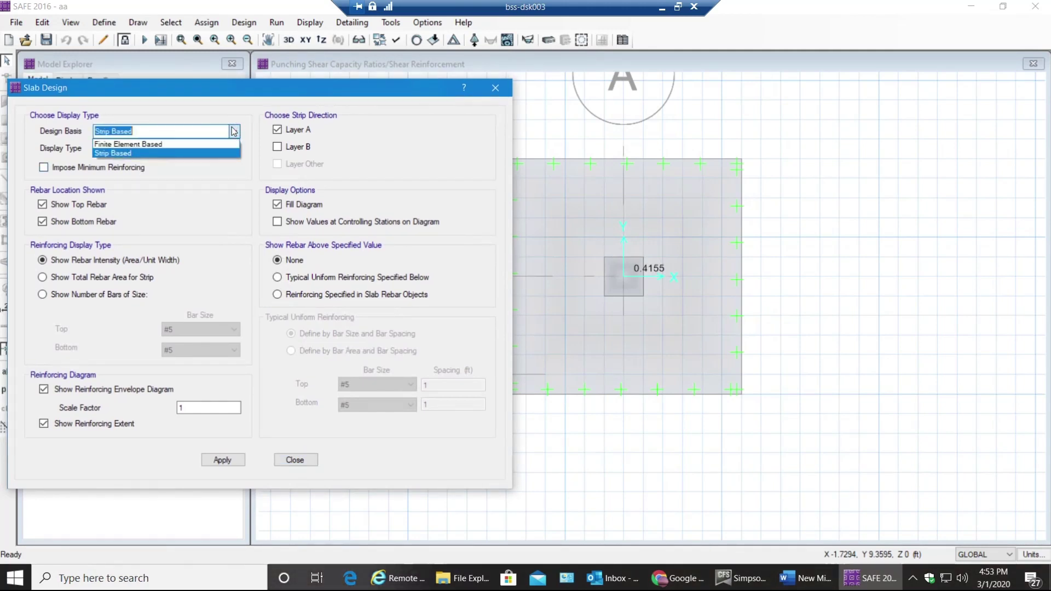
left_click(234, 132)
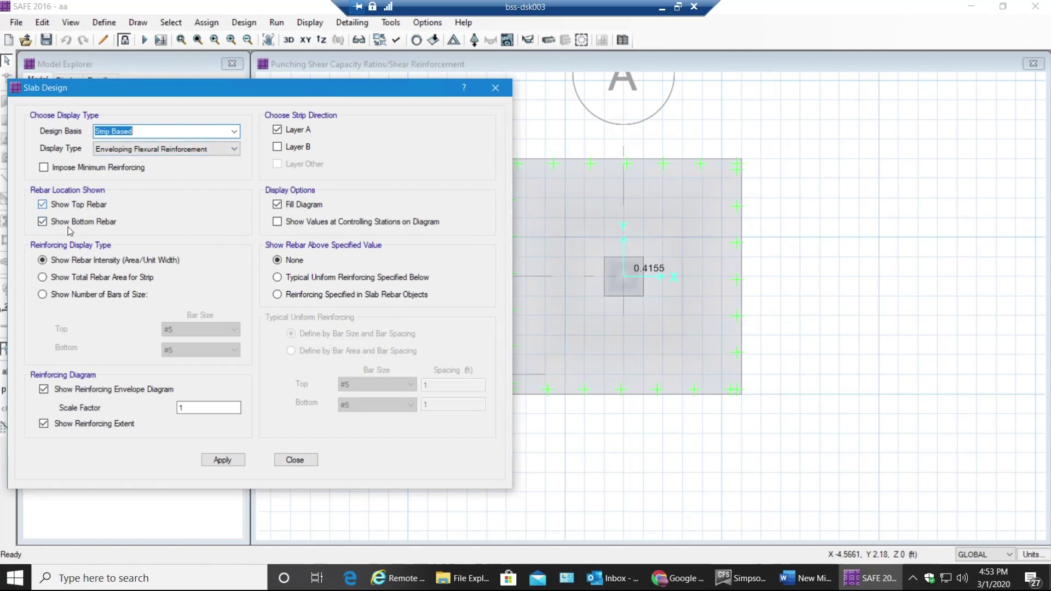
left_click(277, 147)
left_click(278, 223)
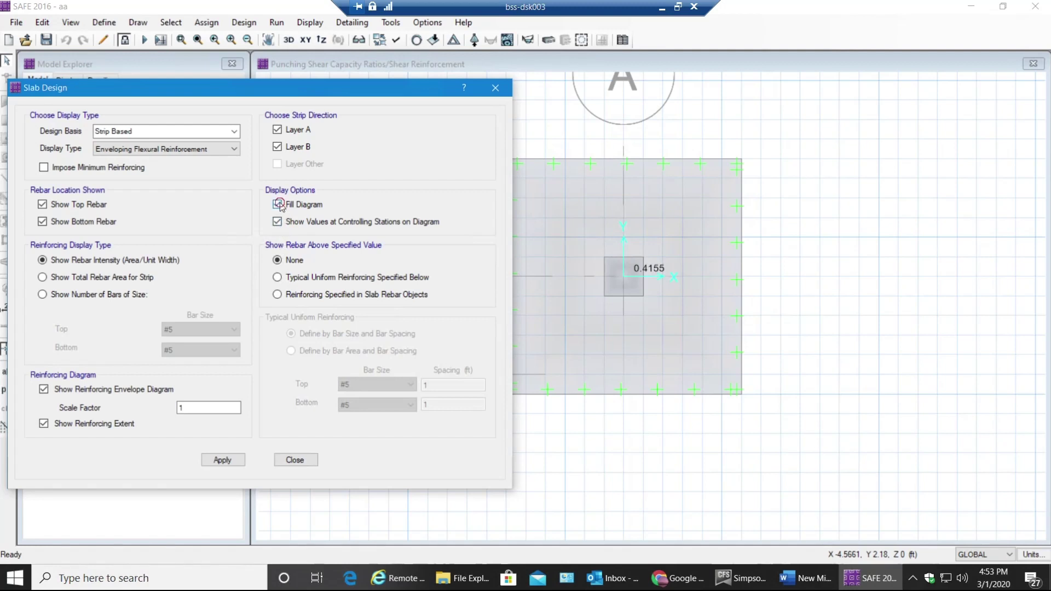
left_click(278, 206)
left_click(278, 278)
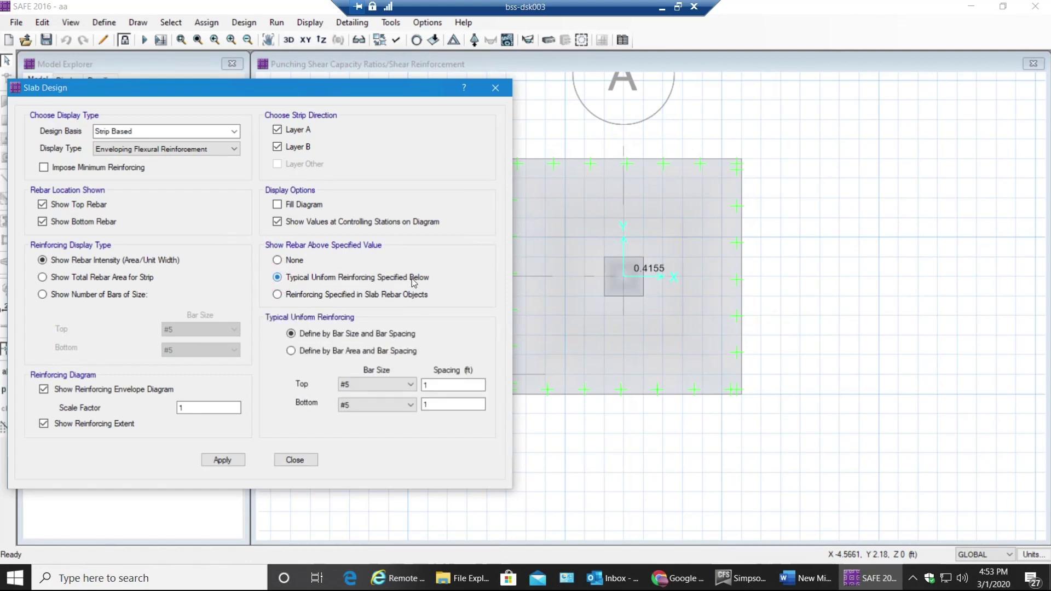
- Keep the typical uniform reinforcement at #5 bars spaced 1 ft, top and bottom
left_click(412, 385)
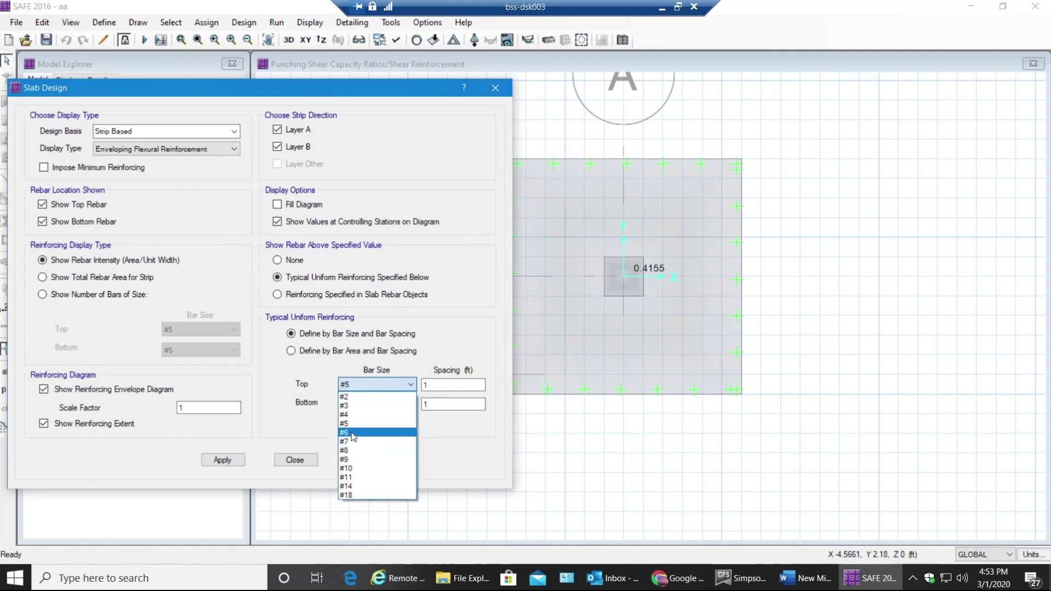
left_click(352, 424)
left_click(405, 405)
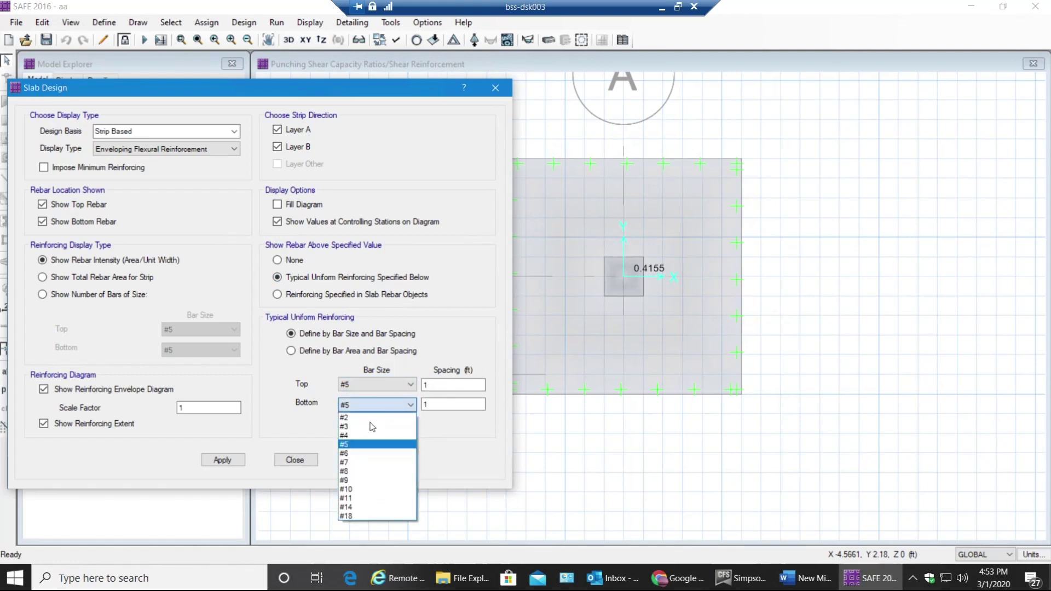
left_click(355, 444)
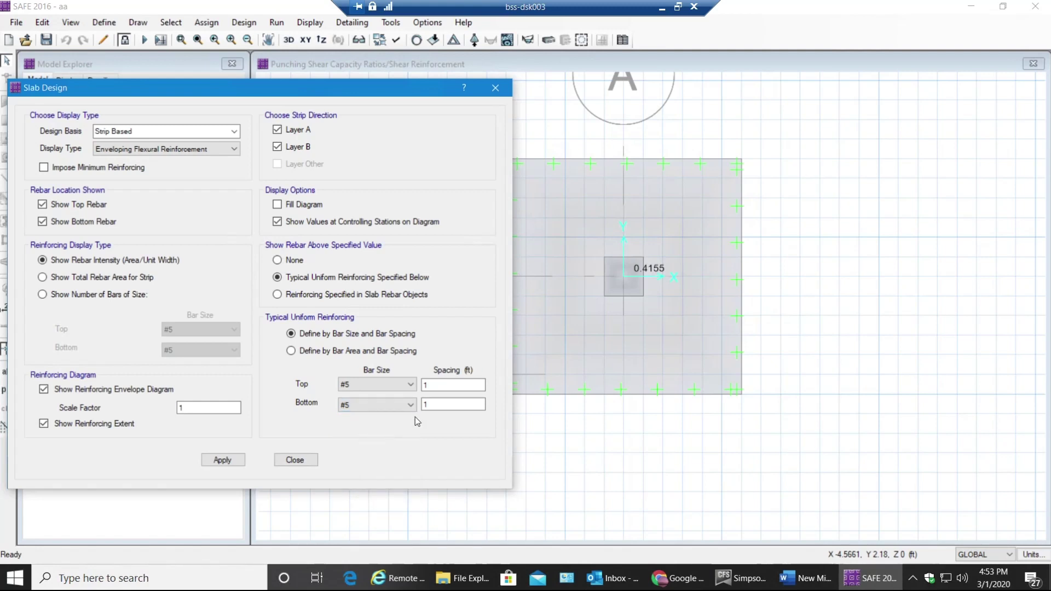
left_click(446, 404)
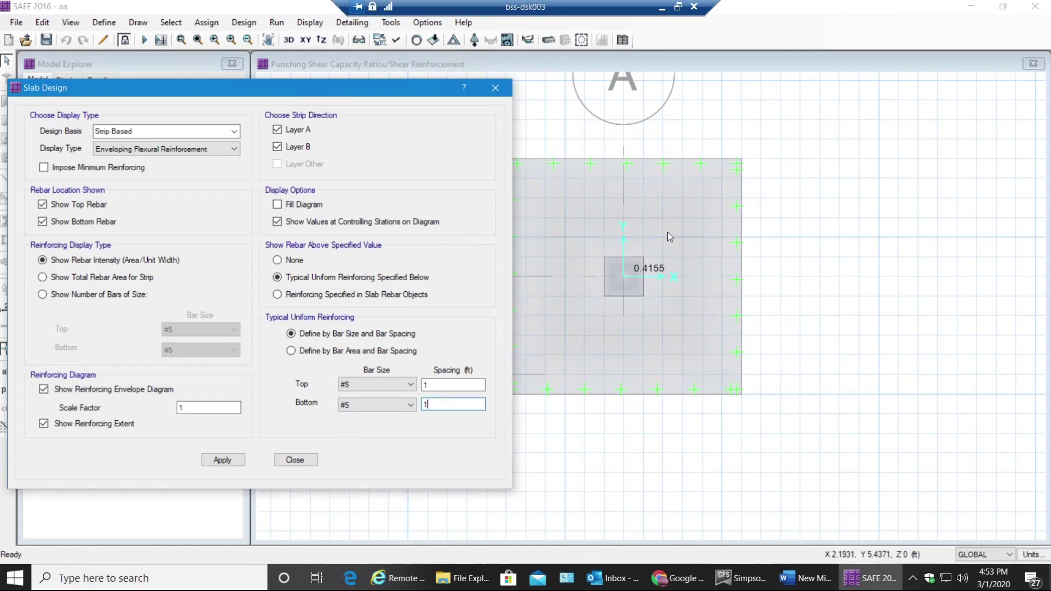
middle_click_drag(657, 363, 767, 370)
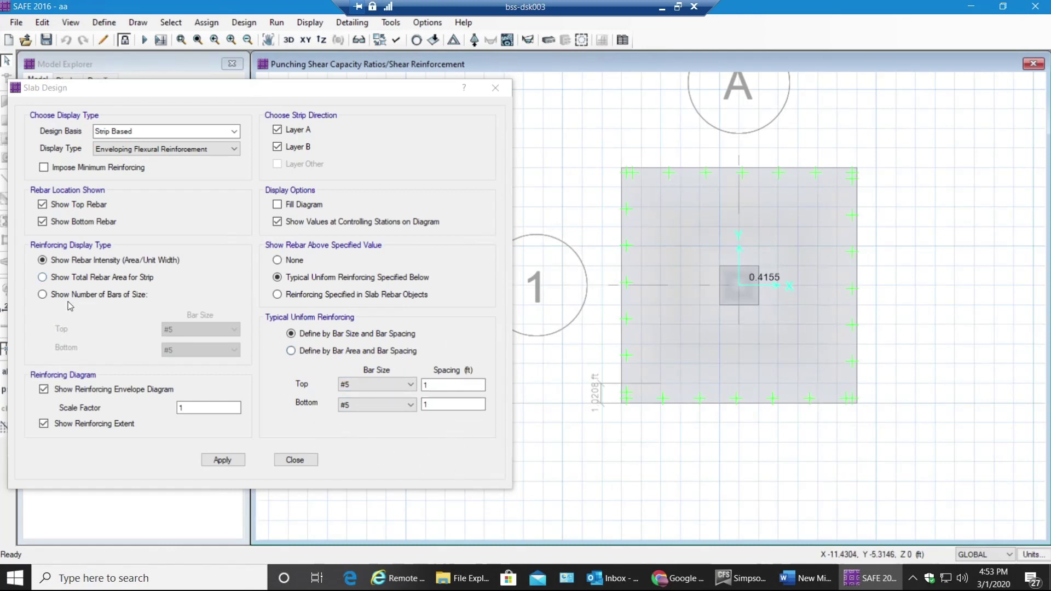
- Show reinforcement as the number of #3 bars required, top and bottom
left_click(43, 295)
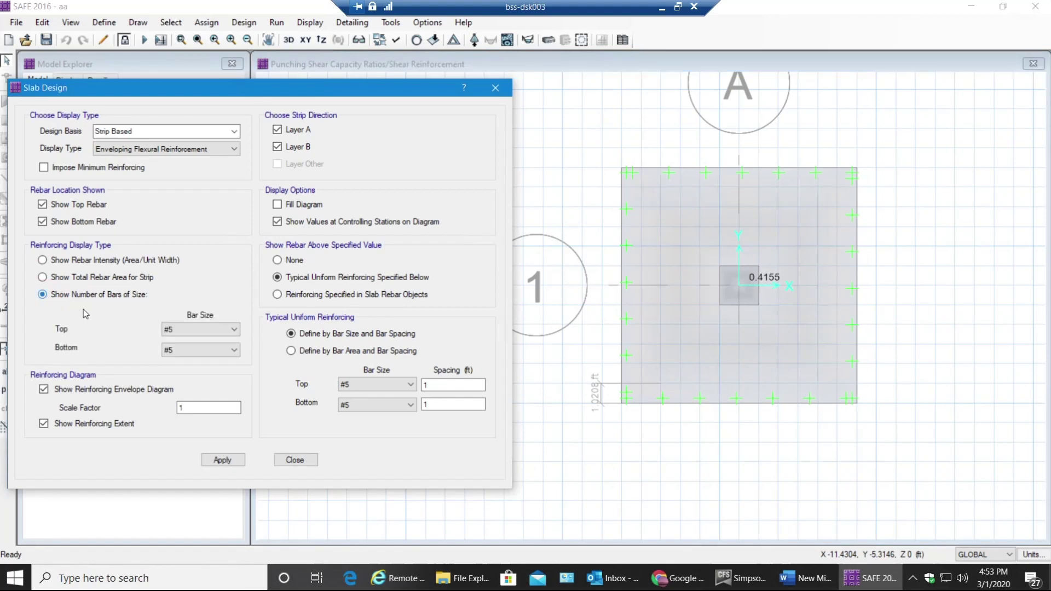
left_click(200, 330)
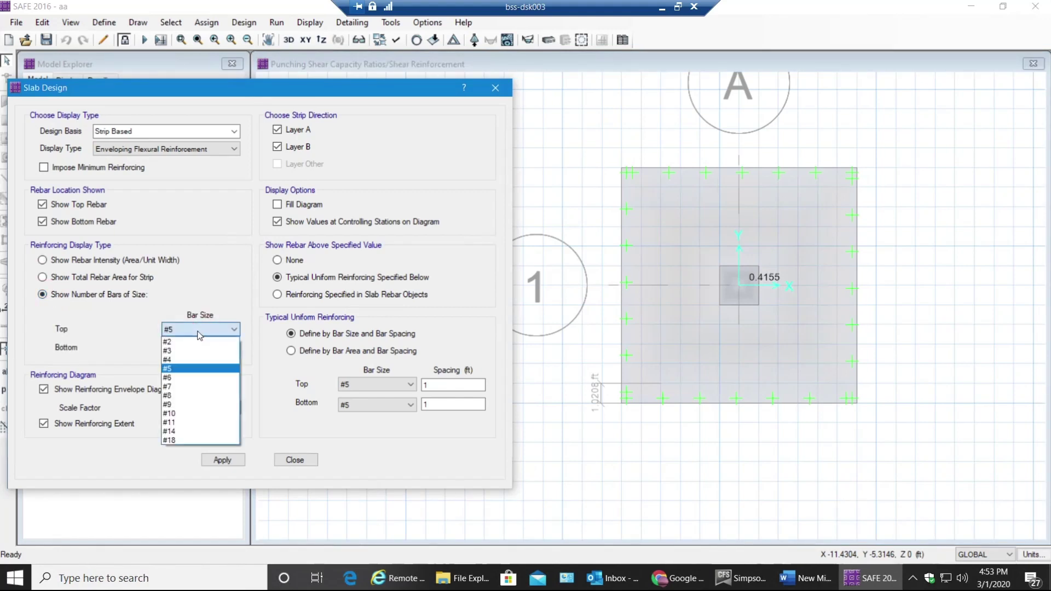
left_click(167, 368)
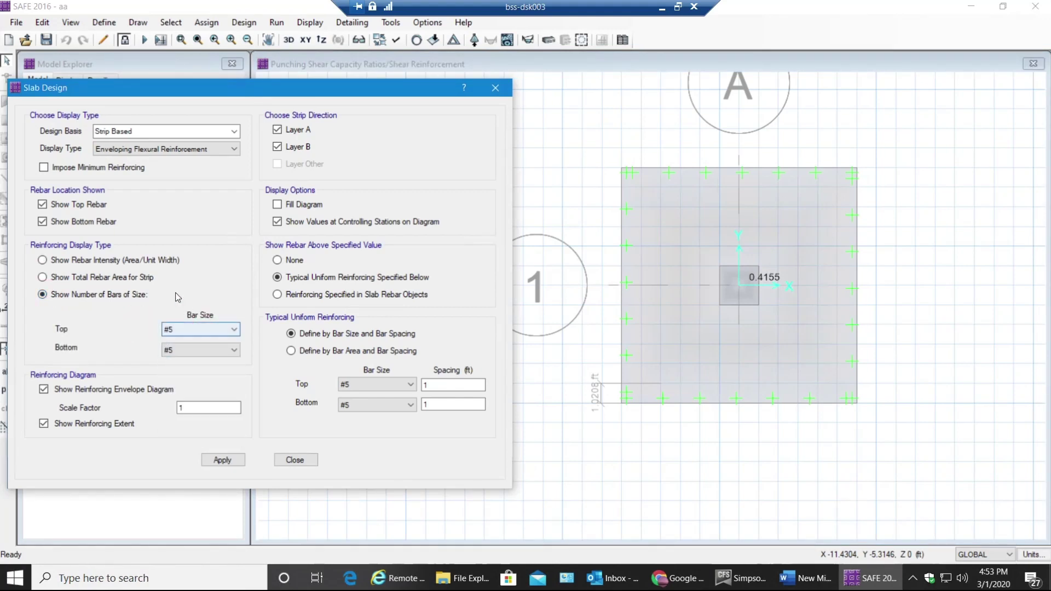
left_click(204, 331)
left_click(181, 352)
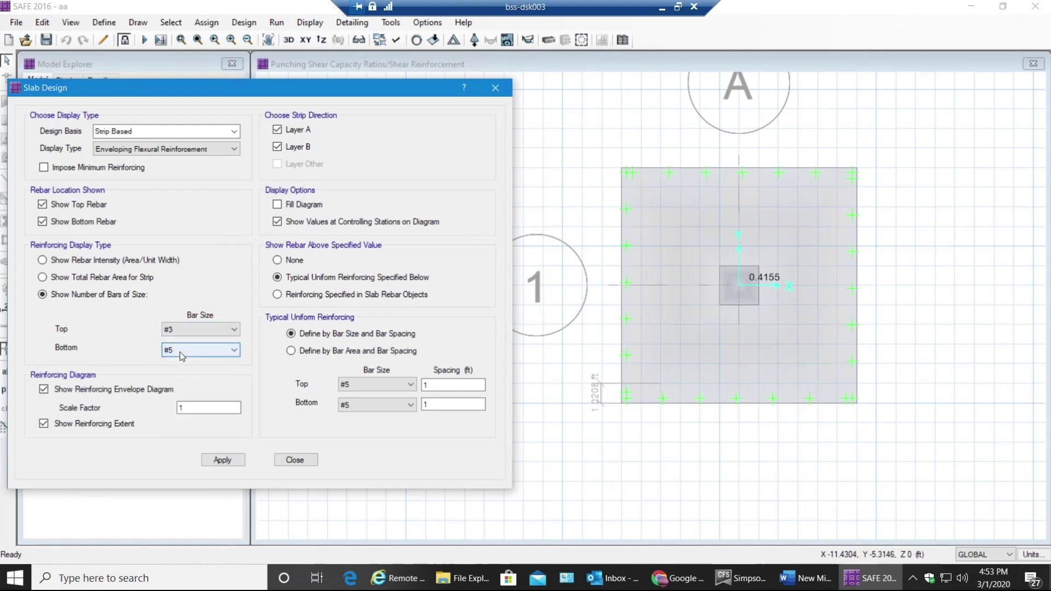
left_click(211, 351)
left_click(175, 370)
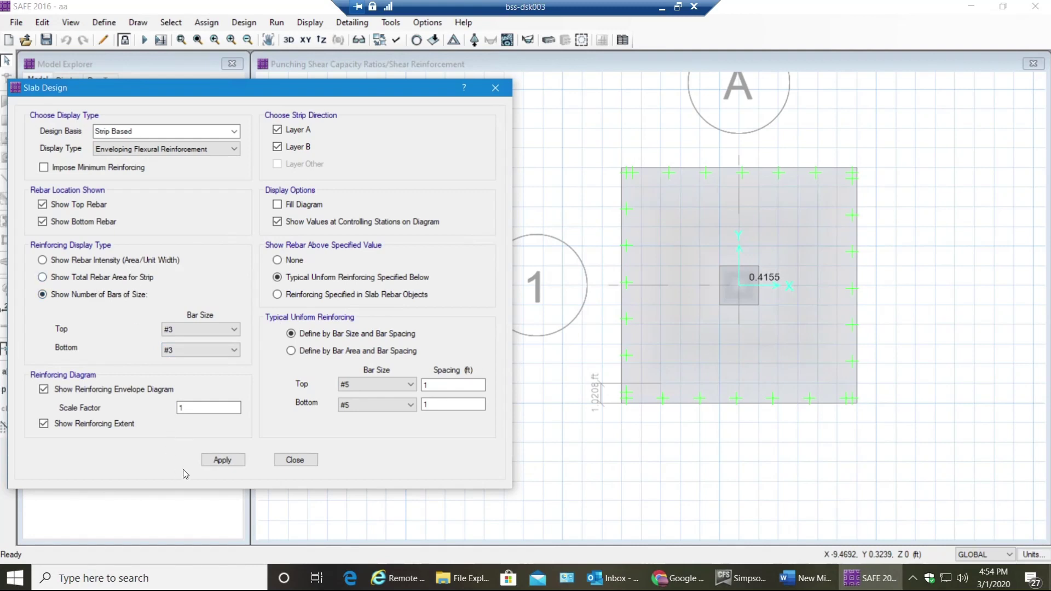
- Apply the #3 bar-count diagram, then set typical bottom bars to #6 and reapply
left_click(222, 460)
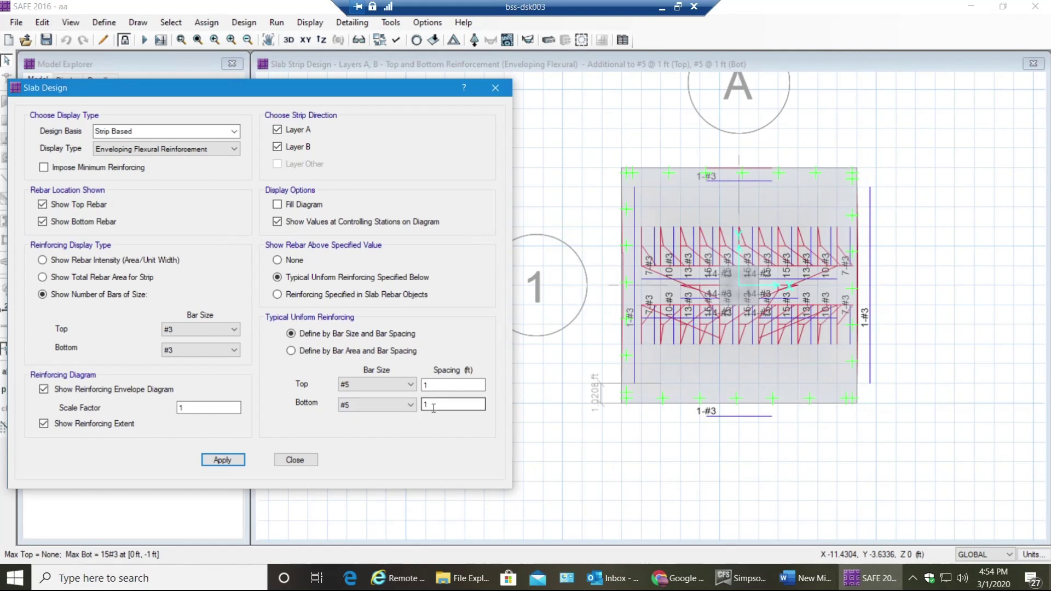
mouse_move(662, 333)
left_click(410, 405)
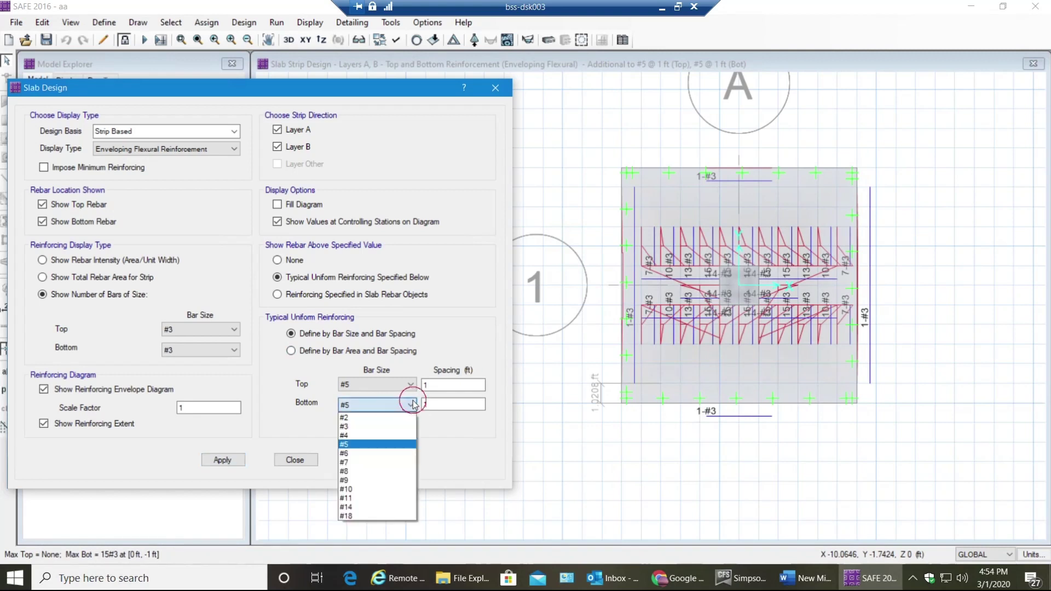
left_click(353, 454)
left_click(224, 460)
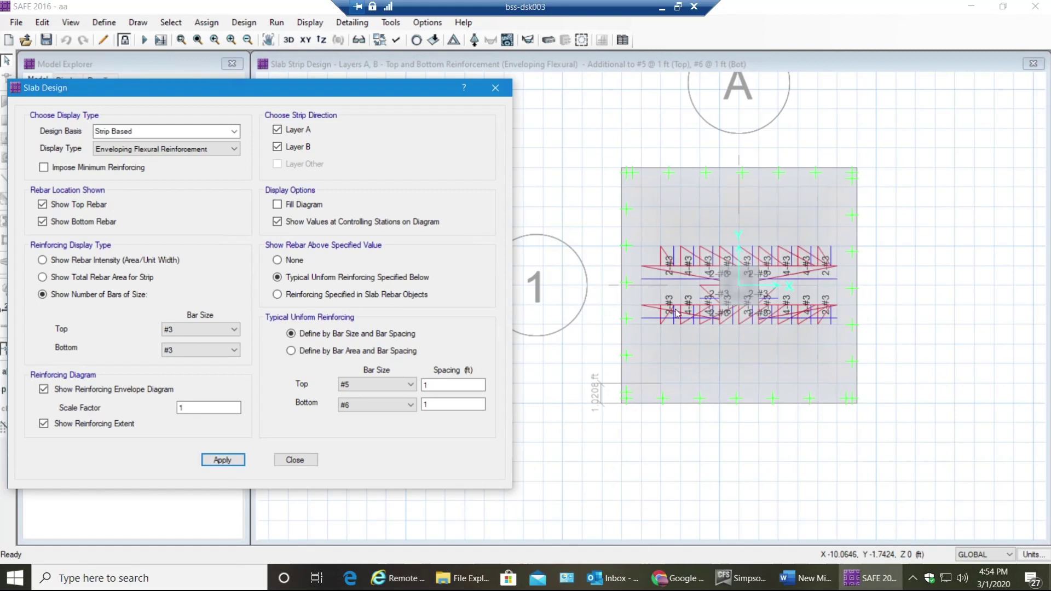
- Change the typical bottom bars to #7 and redraw the reinforcement diagram
mouse_move(816, 312)
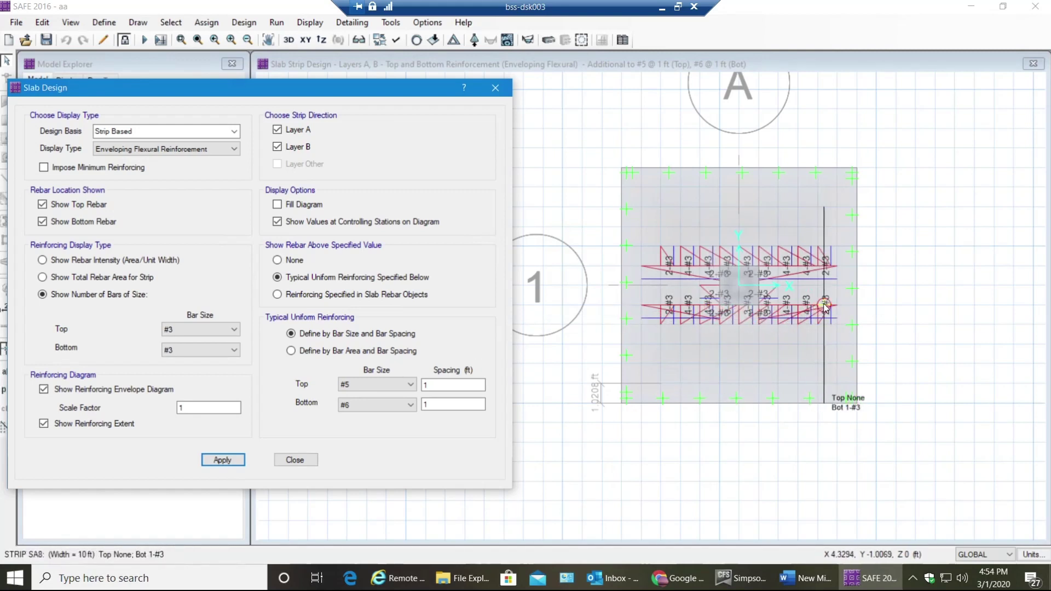
left_click(408, 405)
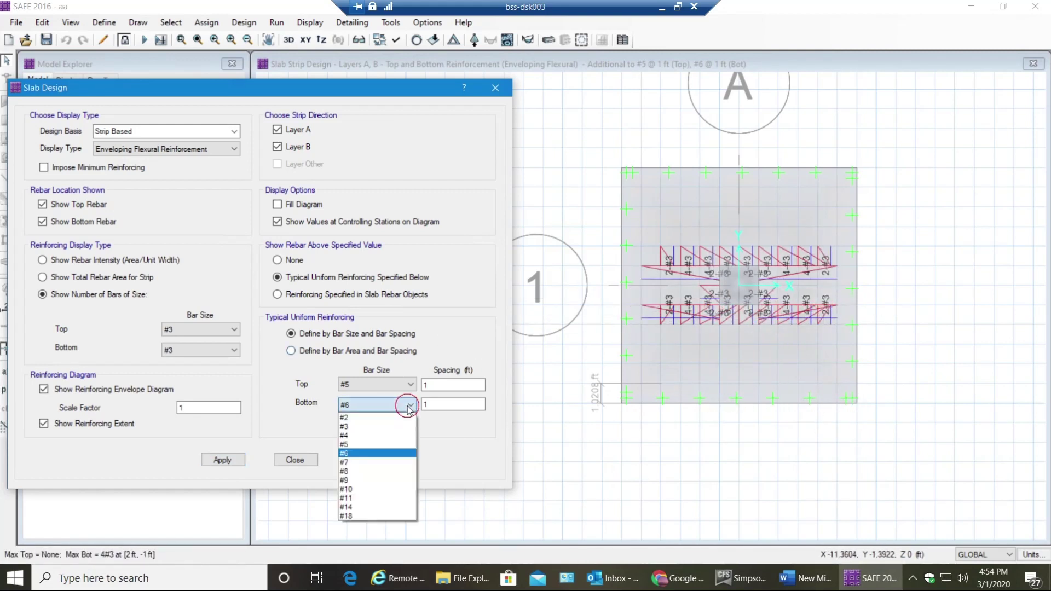
left_click(353, 460)
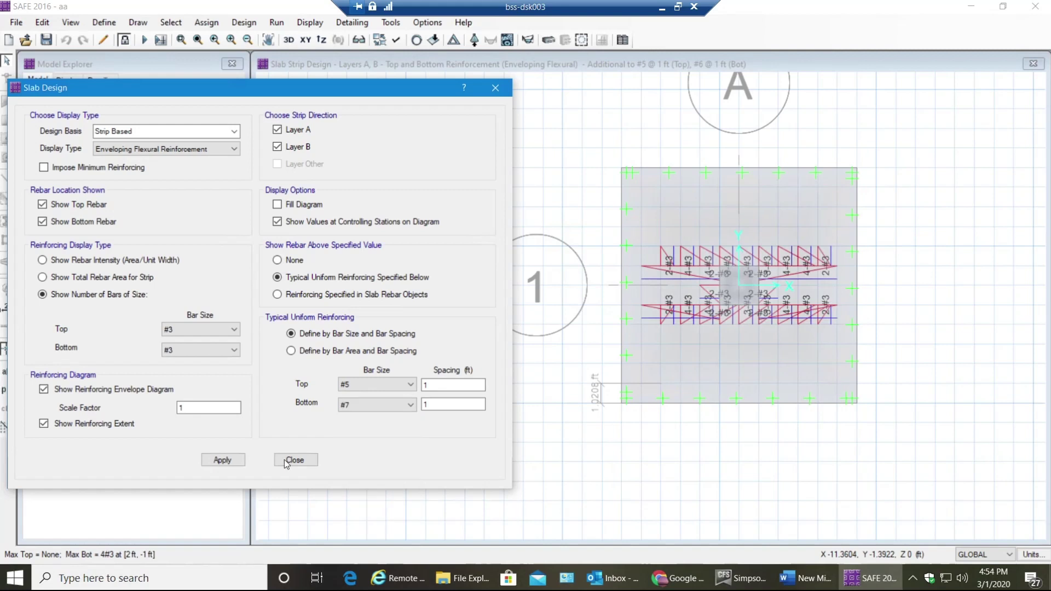
left_click(221, 461)
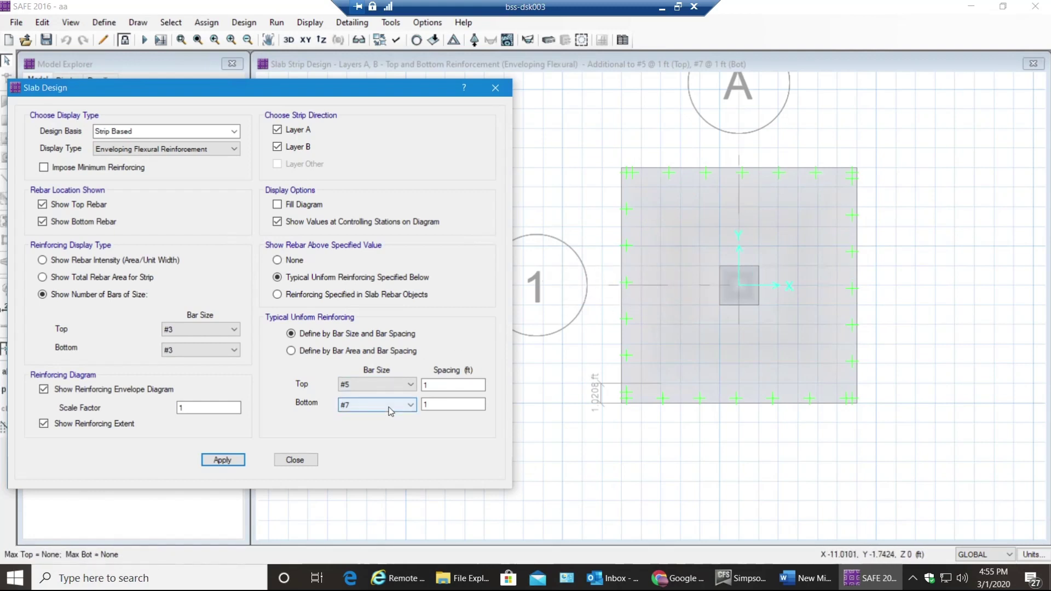
- Check the 1 ft top and bottom bar spacings and reapply the current settings
left_click(448, 405)
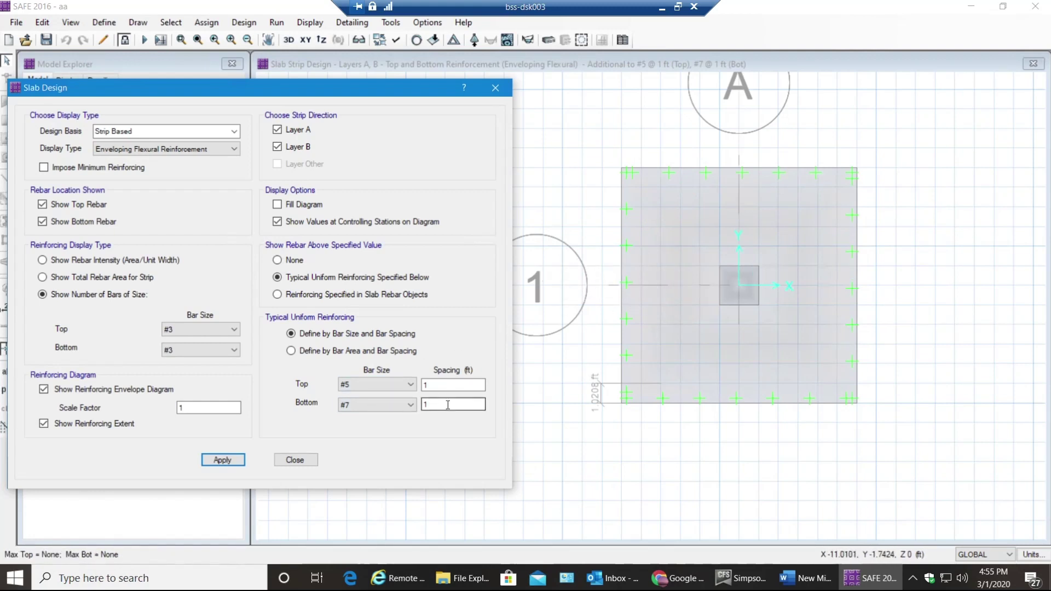
left_click(438, 386)
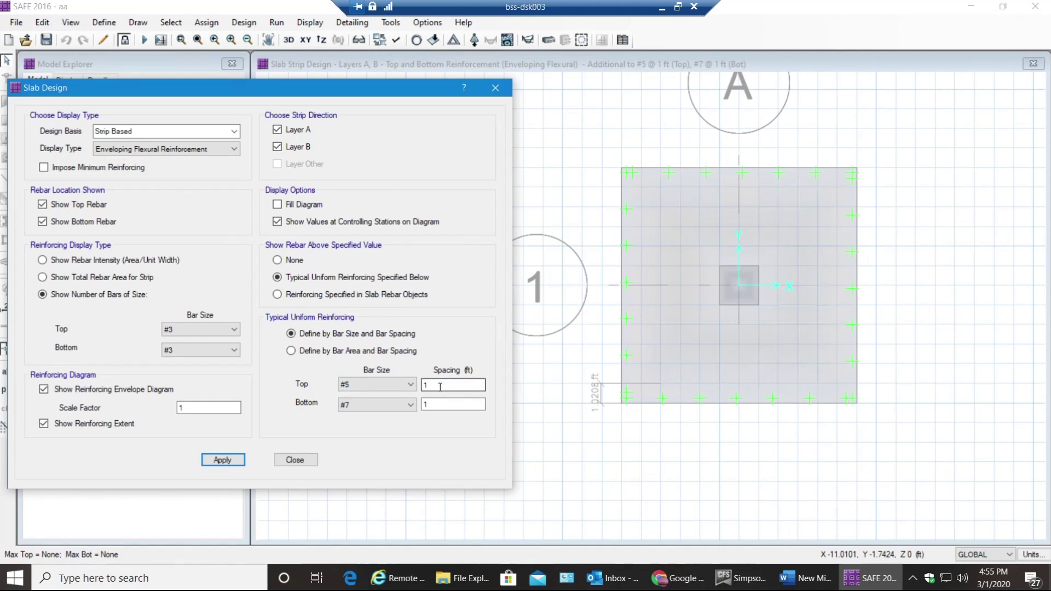
left_click(359, 391)
left_click(356, 416)
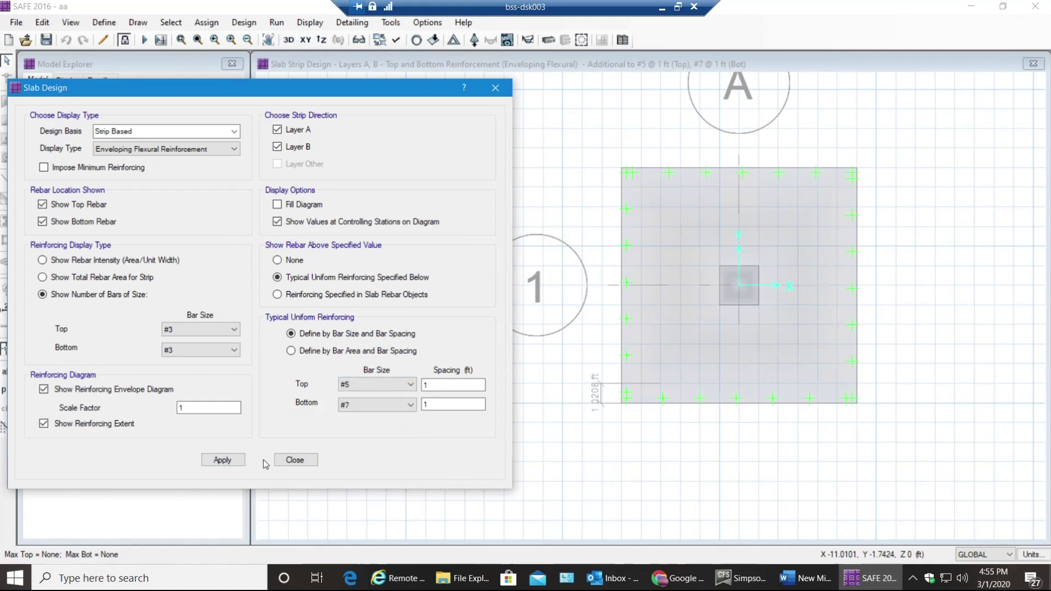
left_click(223, 460)
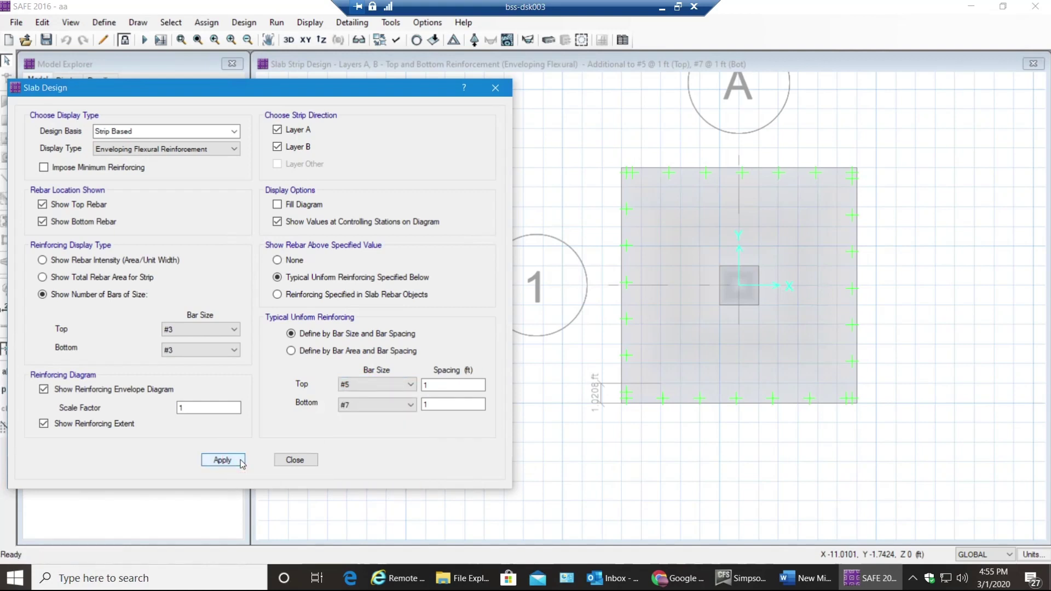
- Set typical top bars to #4 and apply, then change them to #7 and apply
left_click(403, 388)
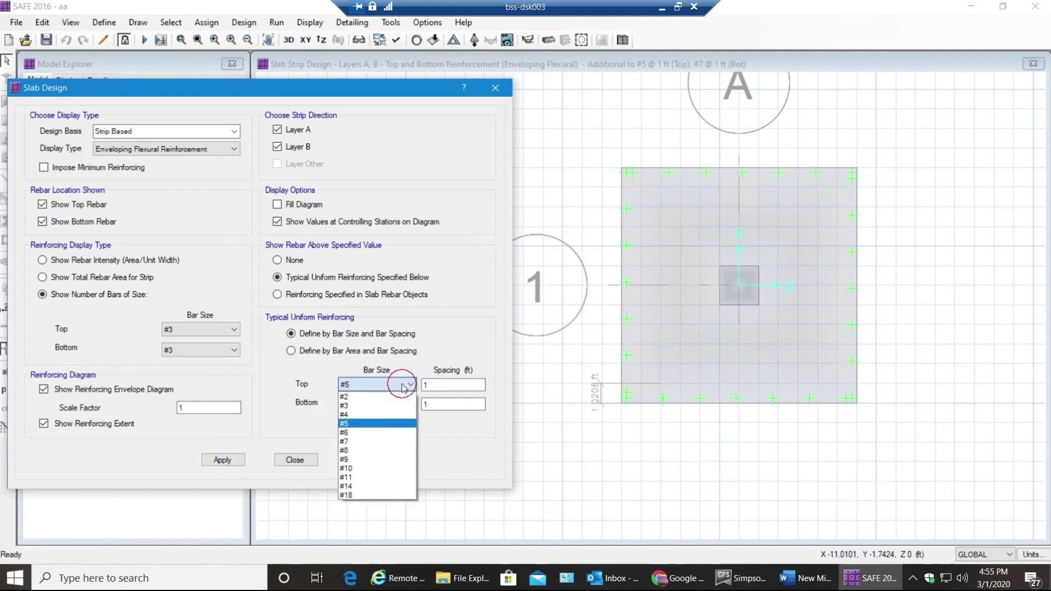
left_click(352, 415)
left_click(224, 461)
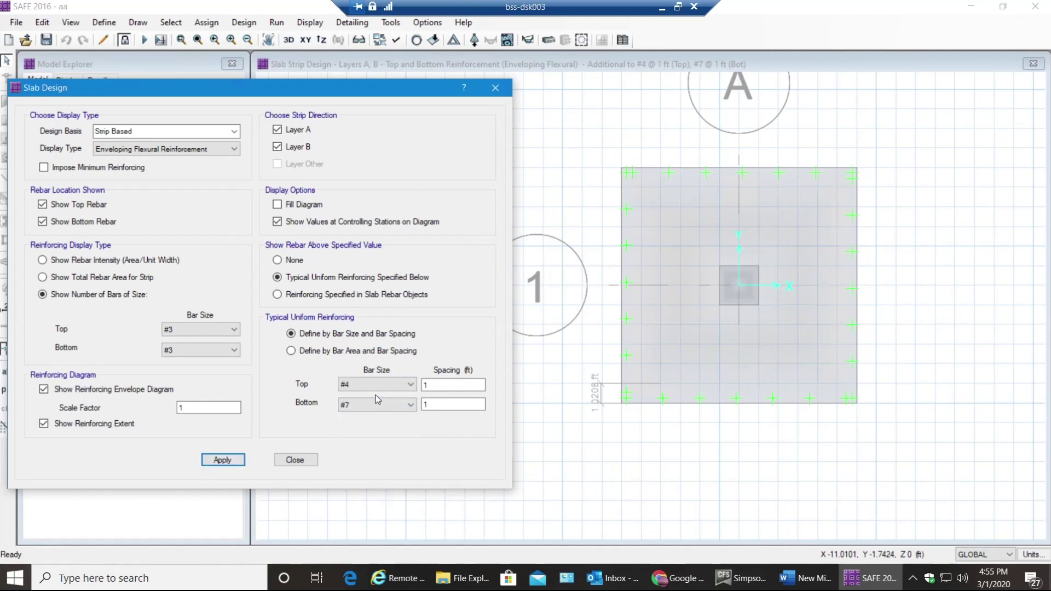
left_click(355, 385)
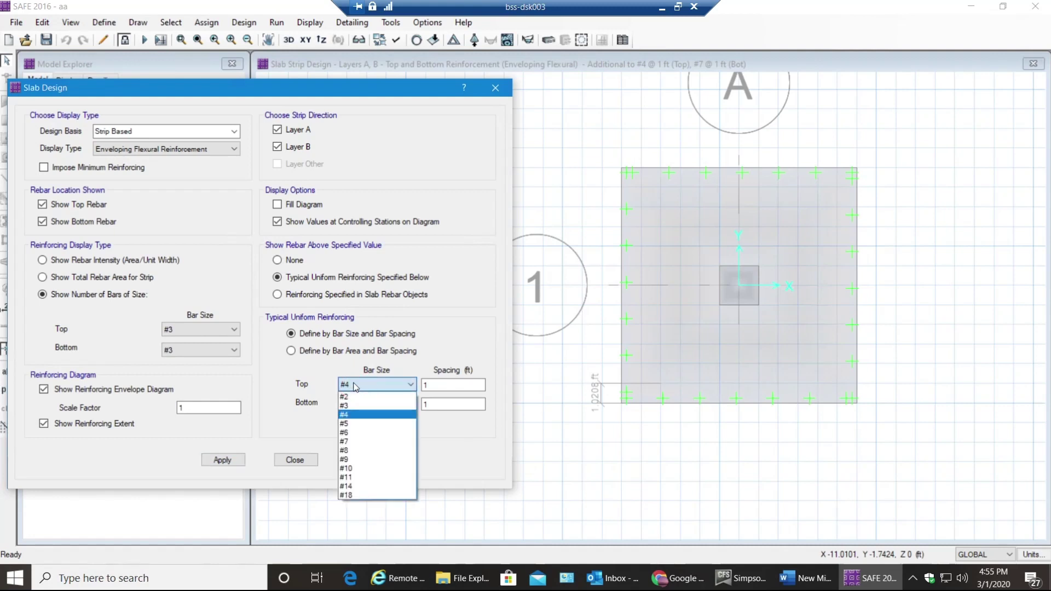
left_click(352, 441)
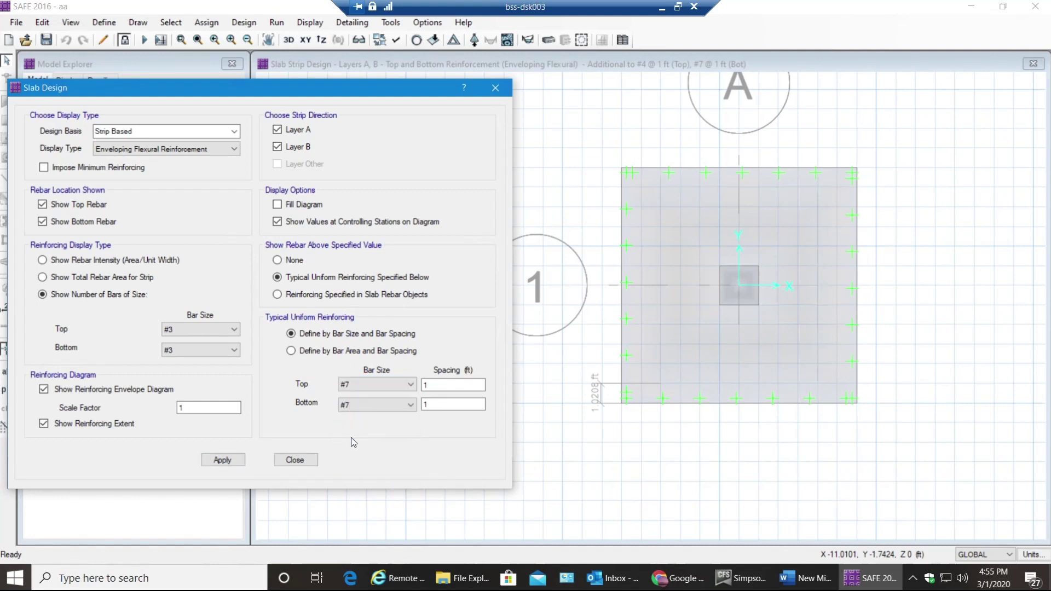
left_click(234, 465)
- Close Slab Design, then zoom out and pan to view the whole footing's strip results
left_click(496, 87)
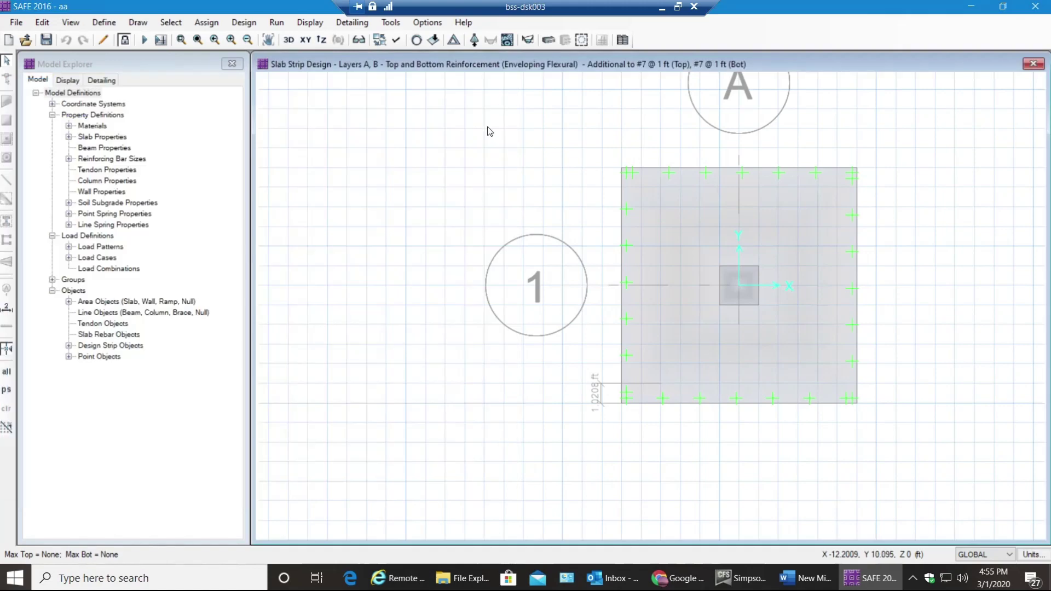
mouse_move(442, 315)
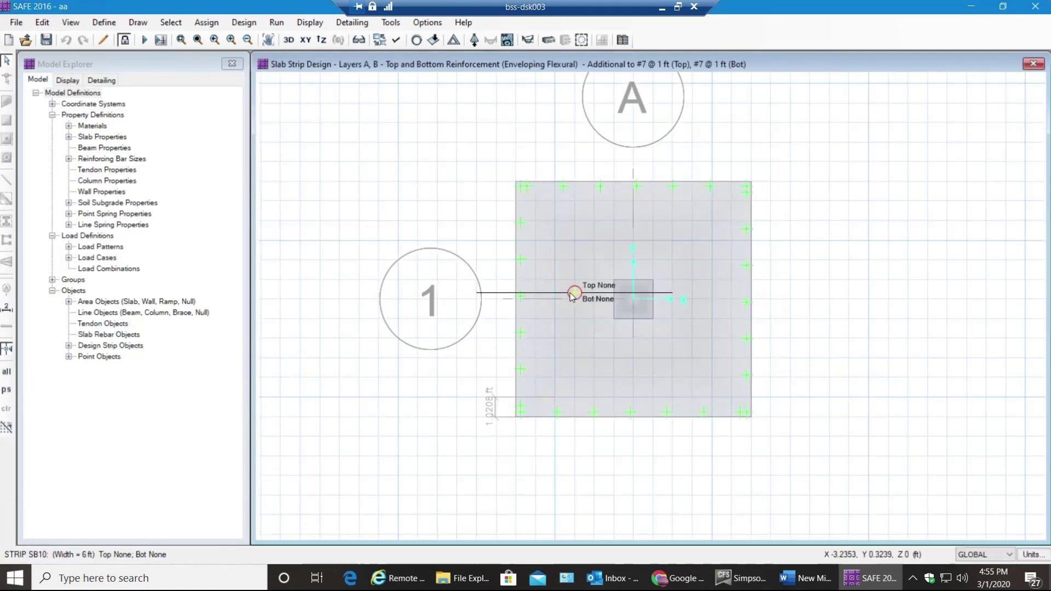
scroll(442, 310, "down", 5)
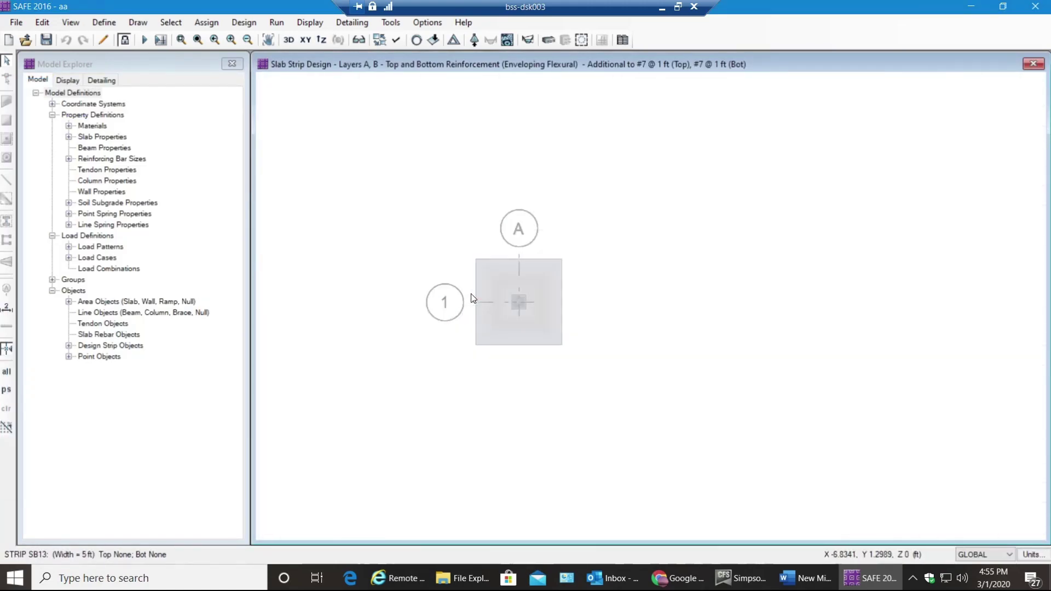
scroll(411, 326, "down", 2)
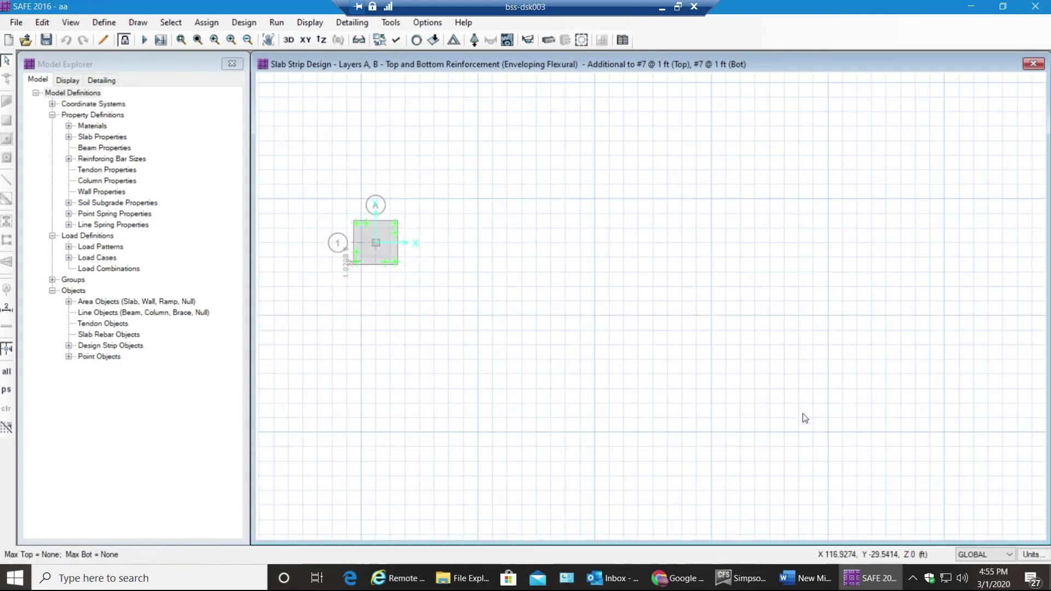
middle_click_drag(504, 324, 558, 275)
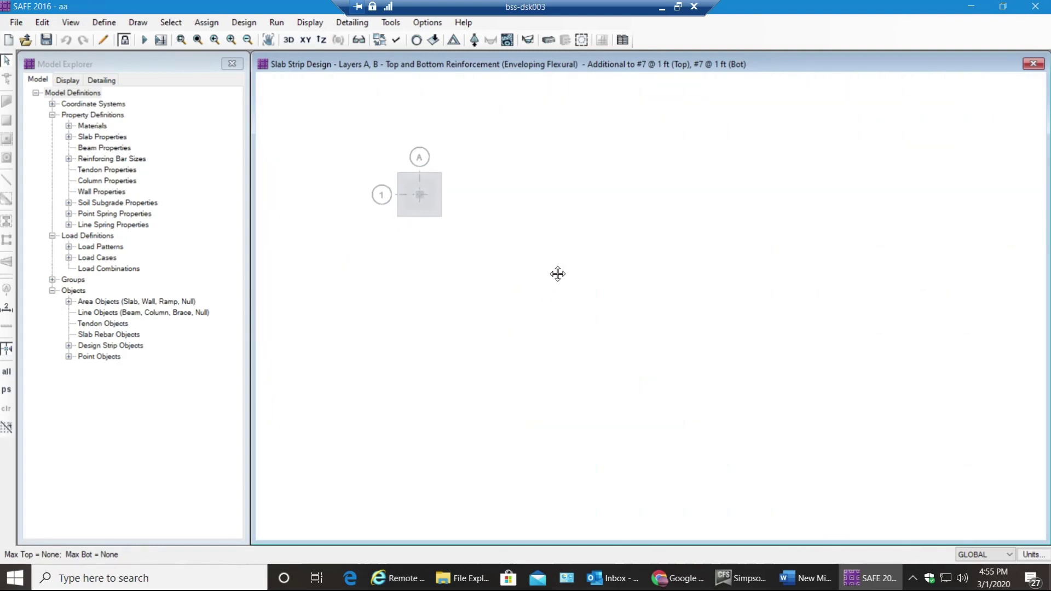